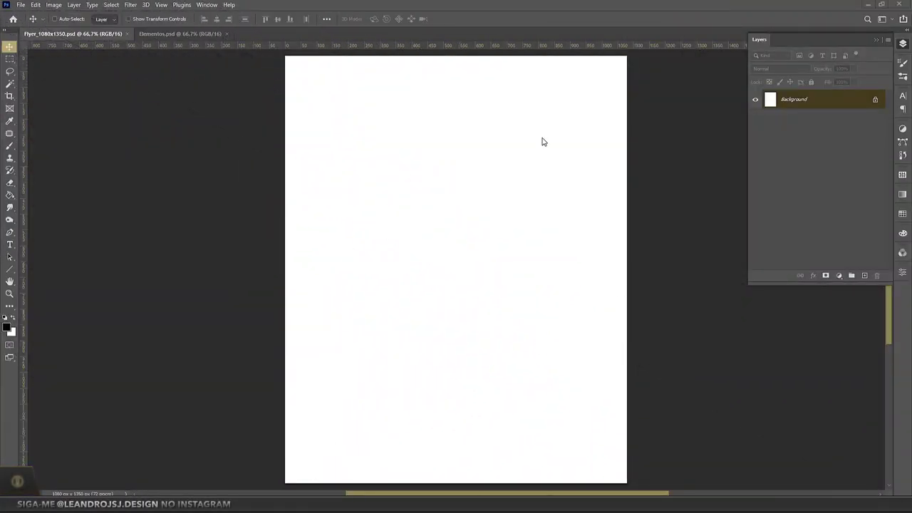
# Add a white Solid Color fill layer named Cor BASE.
pyautogui.click(839, 336)
pyautogui.click(843, 169)
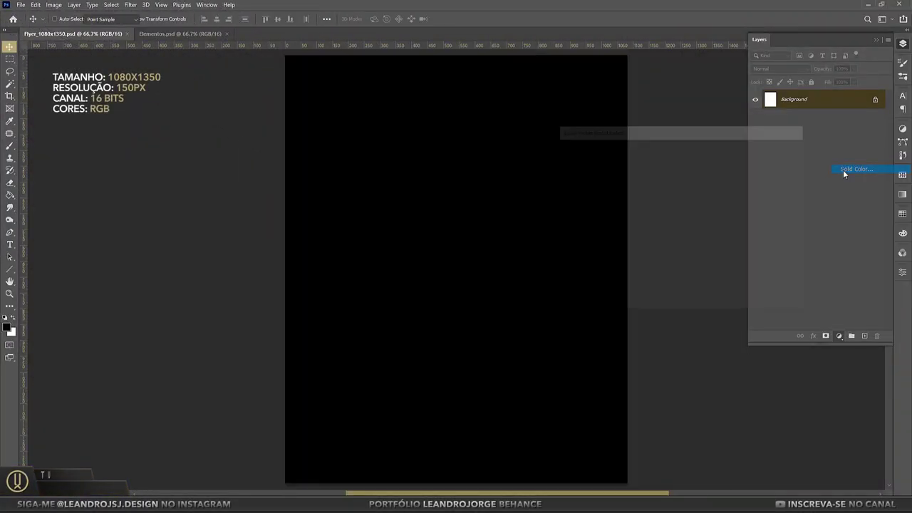
pyautogui.moveTo(590, 173); pyautogui.dragTo(542, 142)
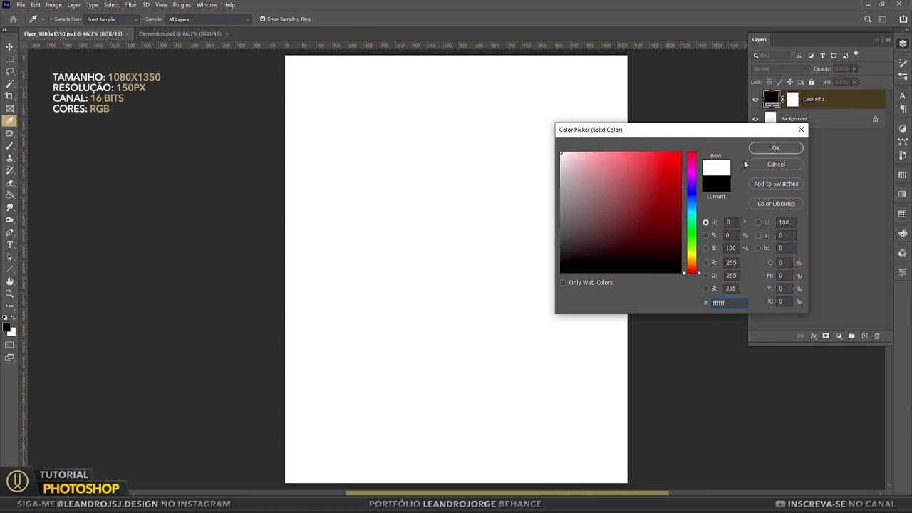
pyautogui.click(776, 148)
pyautogui.doubleClick(813, 100)
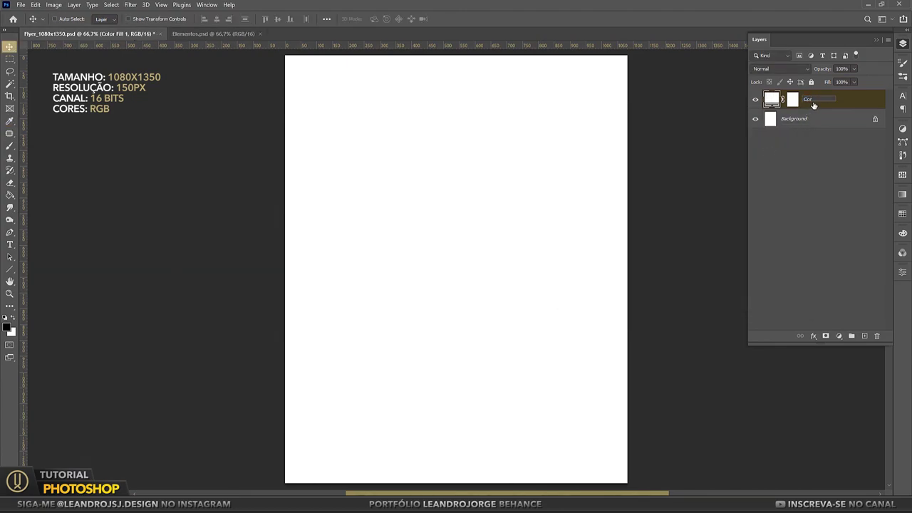
pyautogui.write('BASE')
pyautogui.press('Return')
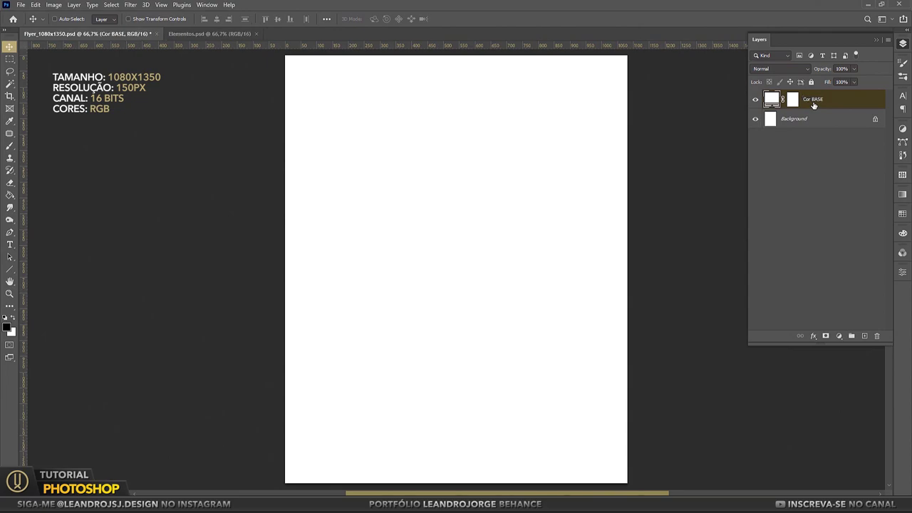
# Group Cor BASE into a group named BG and delete the Background layer.
pyautogui.hotkey('ctrl', 'g')
pyautogui.doubleClick(791, 94)
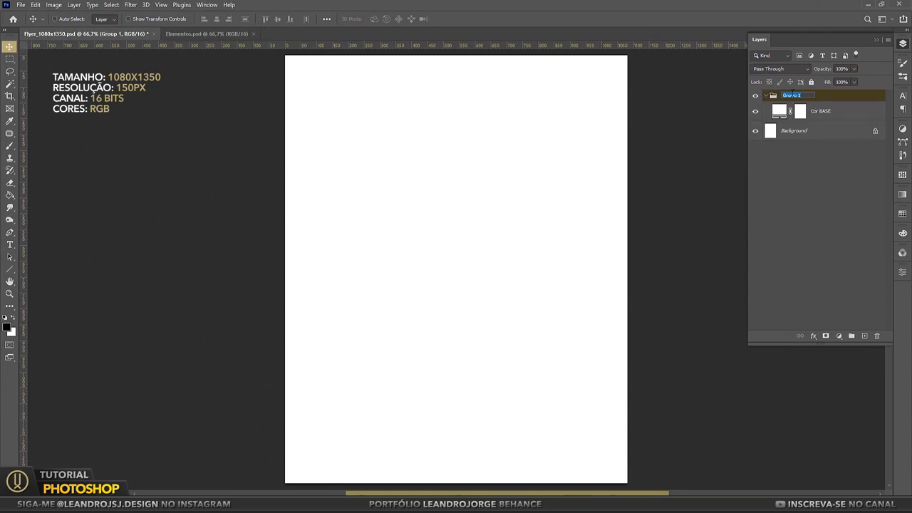
pyautogui.write('BG')
pyautogui.press('Return')
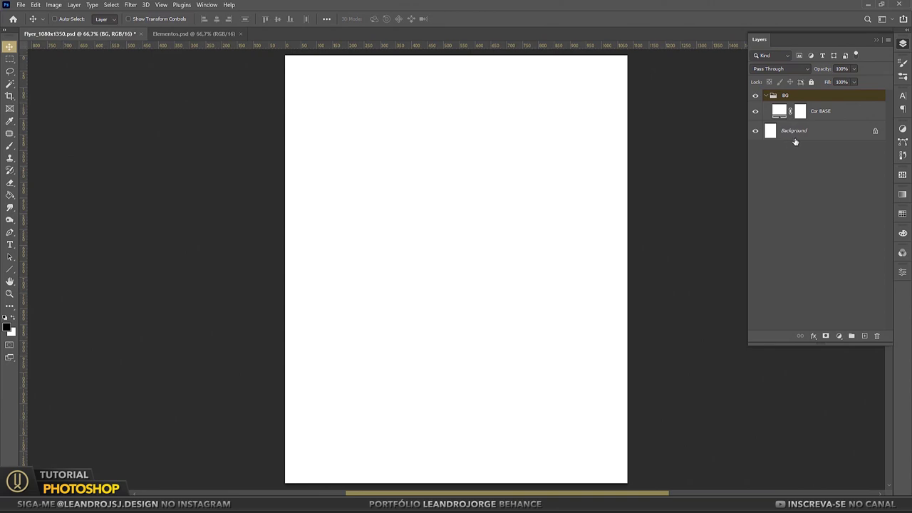
pyautogui.click(805, 134)
pyautogui.press('Delete')
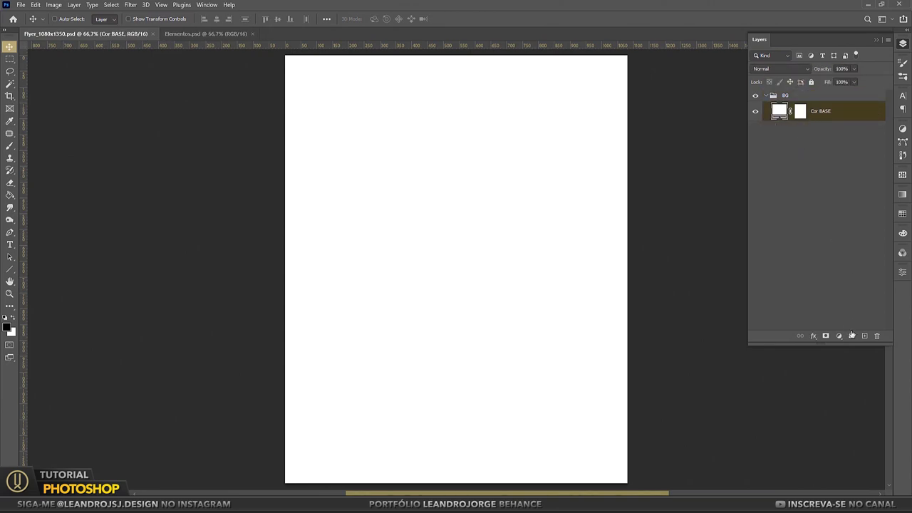
# Add an empty group named Textos_BG inside BG.
pyautogui.click(851, 336)
pyautogui.doubleClick(799, 108)
pyautogui.write('Textos BG')
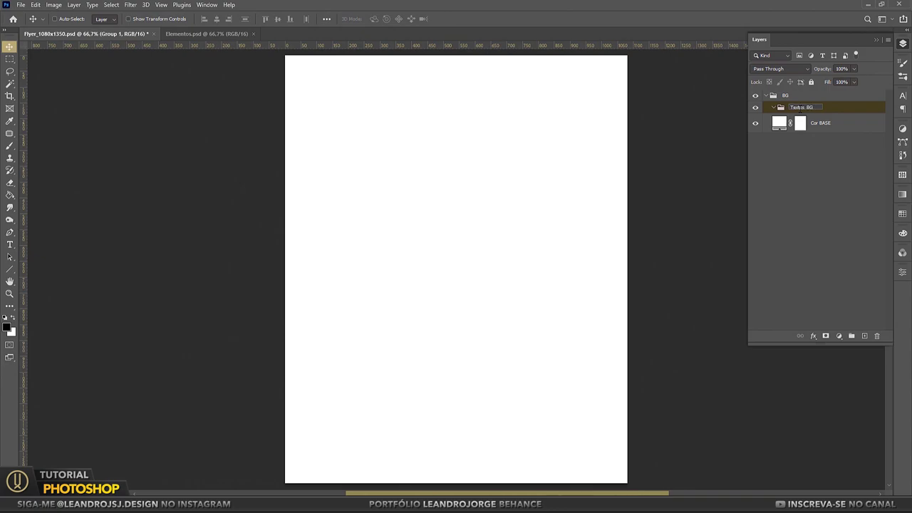
pyautogui.press('Return')
# Add a text layer and replace its placeholder text with LIONEL near the upper left.
pyautogui.press('t')
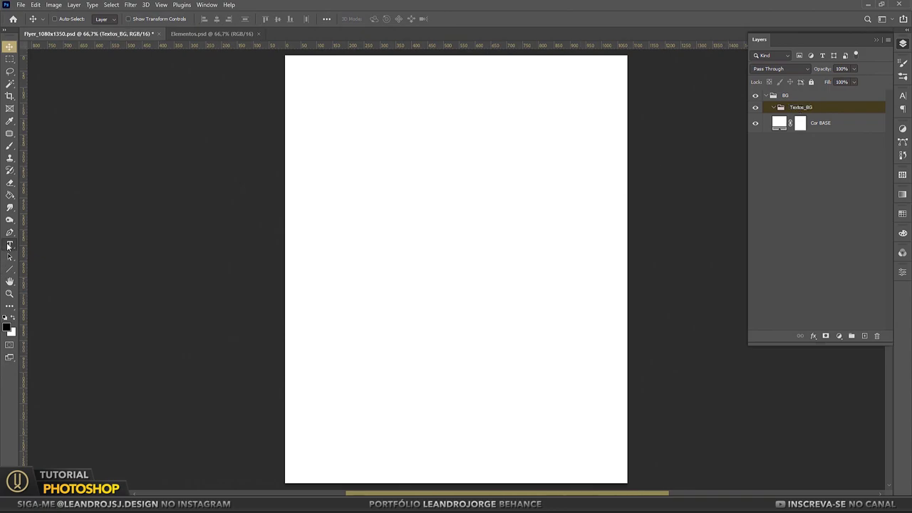
pyautogui.click(346, 205)
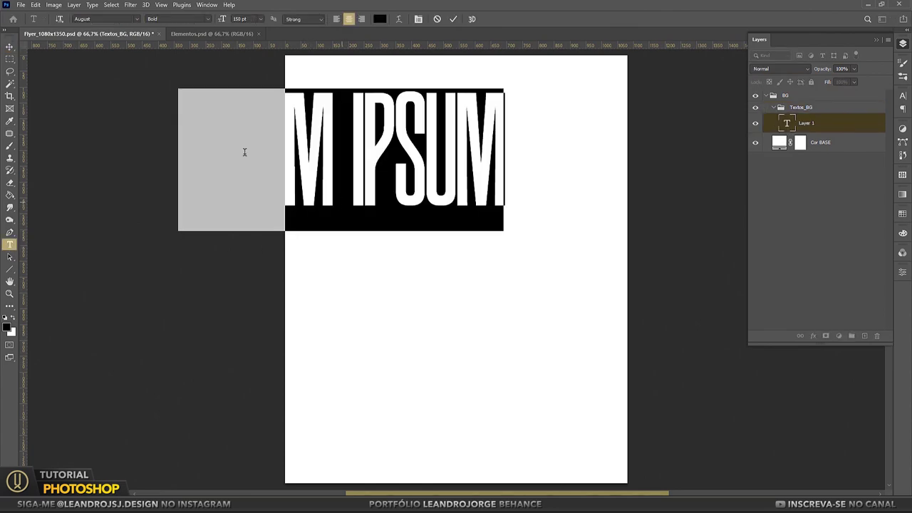
pyautogui.hotkey('ctrl', 'Return')
pyautogui.press('v')
pyautogui.moveTo(333, 139); pyautogui.dragTo(450, 220)
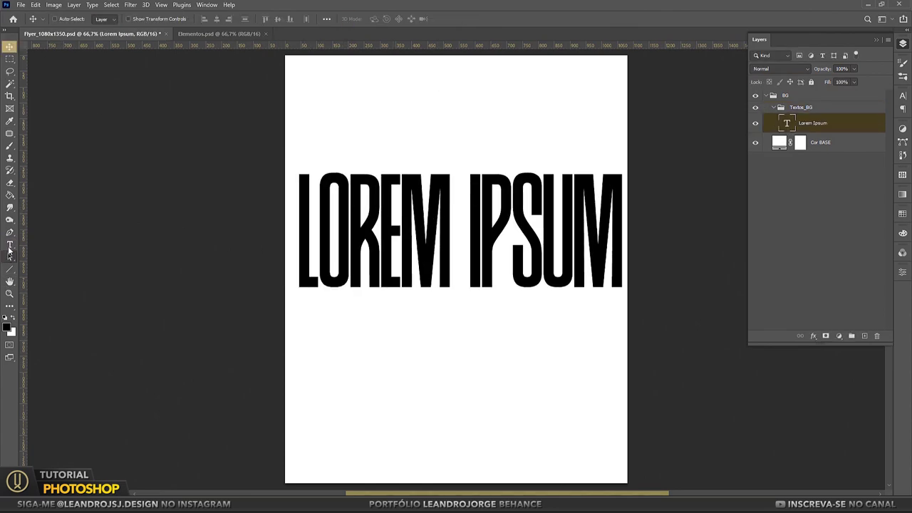
pyautogui.click(10, 245)
pyautogui.click(364, 188)
pyautogui.hotkey('ctrl', 'a')
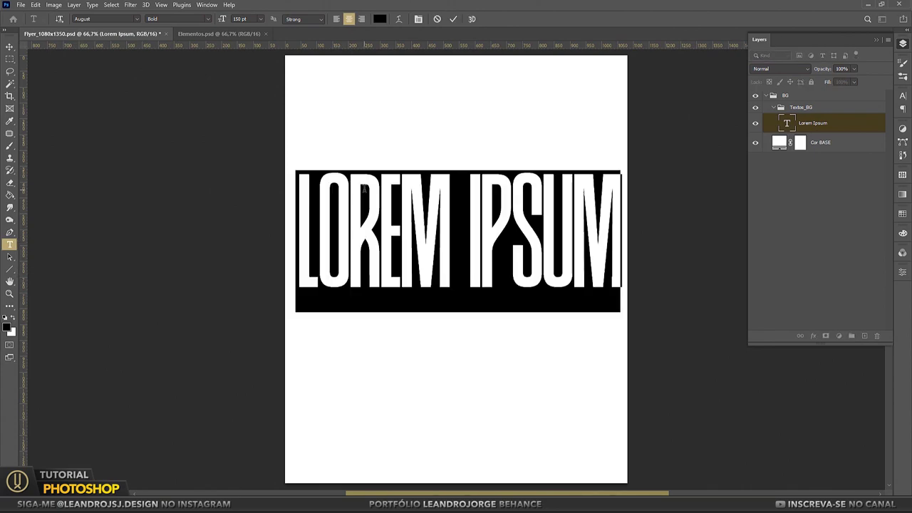
pyautogui.write('LI')
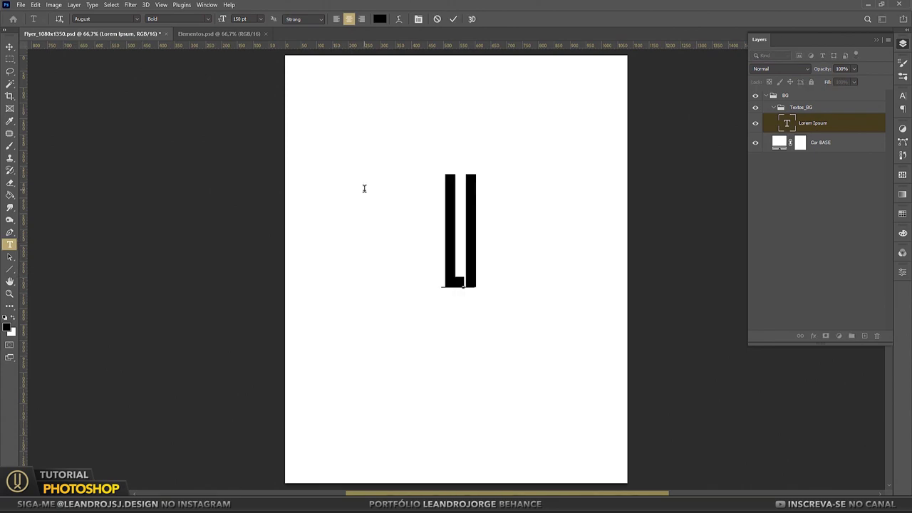
pyautogui.write('One')
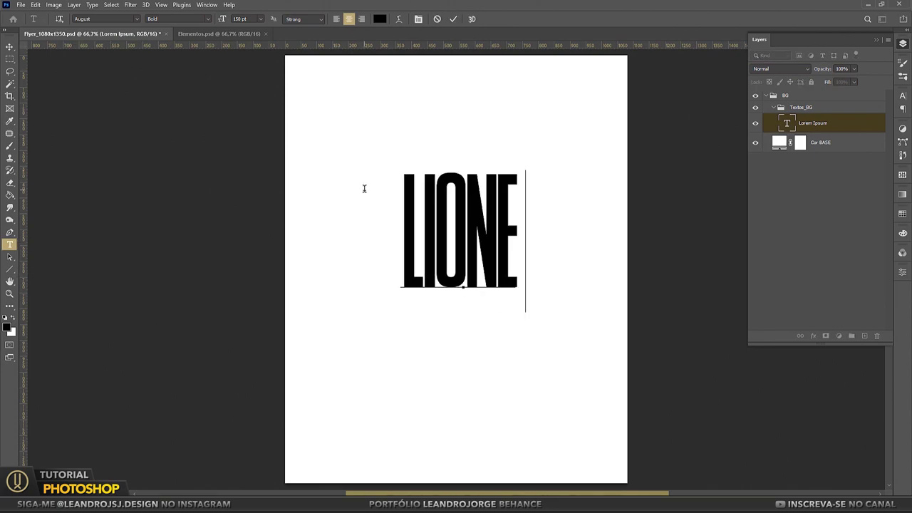
pyautogui.write('l')
pyautogui.click(9, 47)
pyautogui.moveTo(453, 222); pyautogui.dragTo(406, 164)
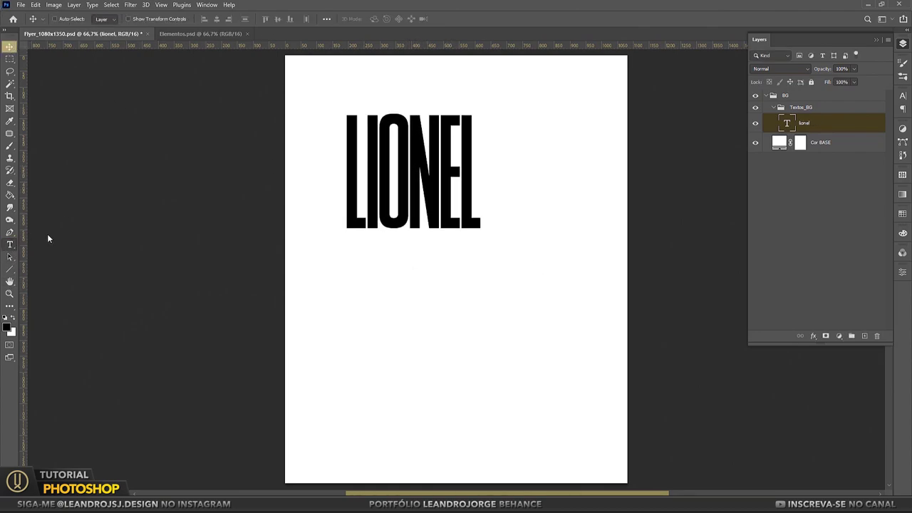
# Set LIONEL to 250 pt and centre it at the top of the page.
pyautogui.click(9, 245)
pyautogui.click(50, 244)
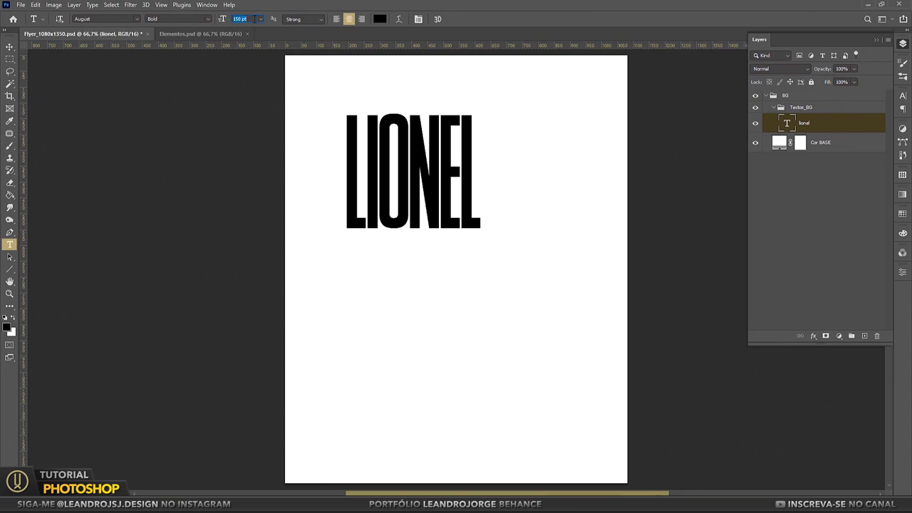
pyautogui.write('50')
pyautogui.press('Return')
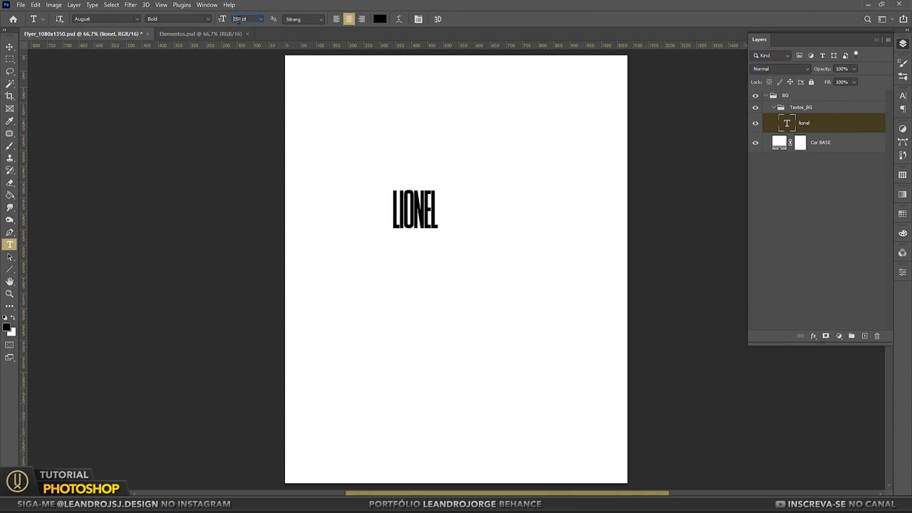
pyautogui.press('Return')
pyautogui.press('v')
pyautogui.moveTo(429, 136); pyautogui.dragTo(497, 207)
# Duplicate the LIONEL layer and place the copy directly below the original.
pyautogui.rightClick(815, 125)
pyautogui.click(712, 102)
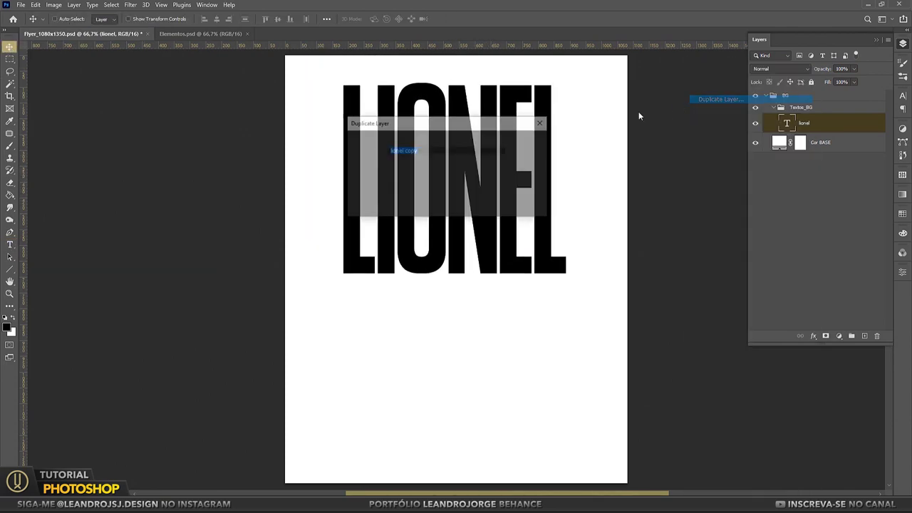
pyautogui.click(528, 145)
pyautogui.moveTo(528, 147); pyautogui.dragTo(505, 338)
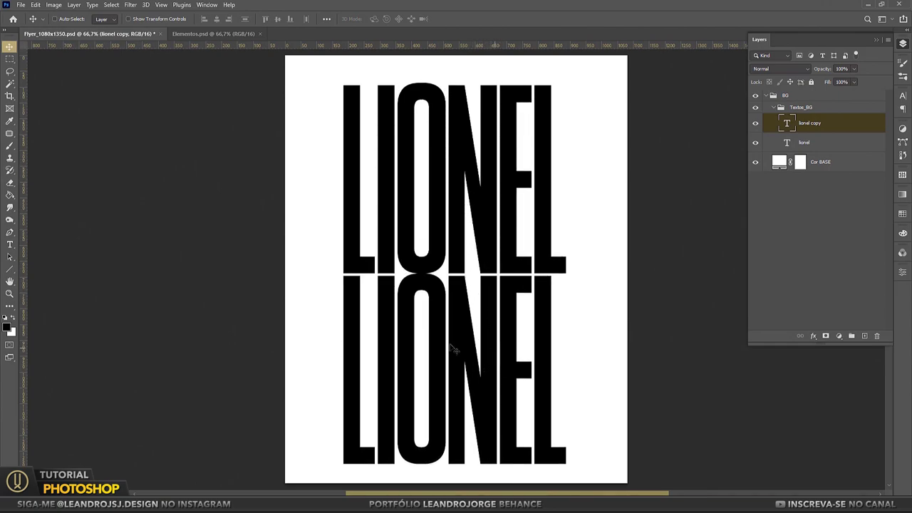
# Retype the lower copy as MESSI.
pyautogui.click(10, 245)
pyautogui.click(531, 366)
pyautogui.hotkey('ctrl', 'a')
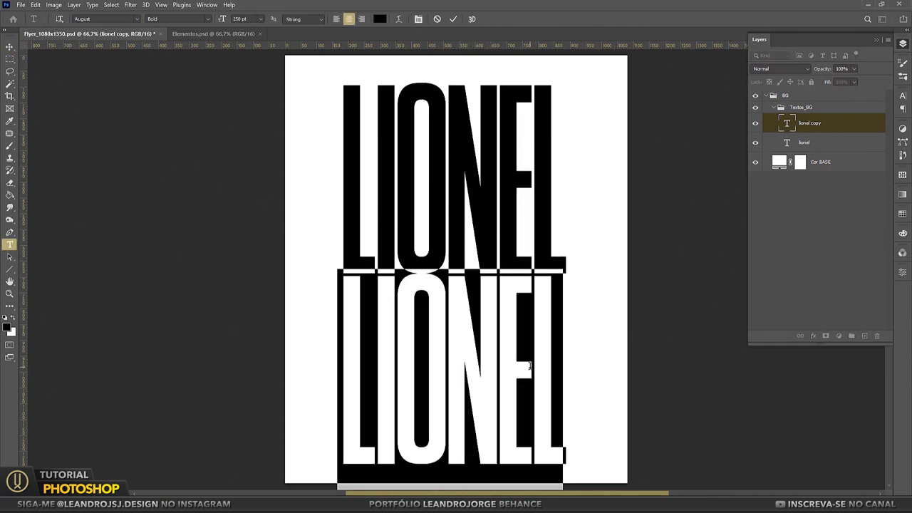
pyautogui.write('ME')
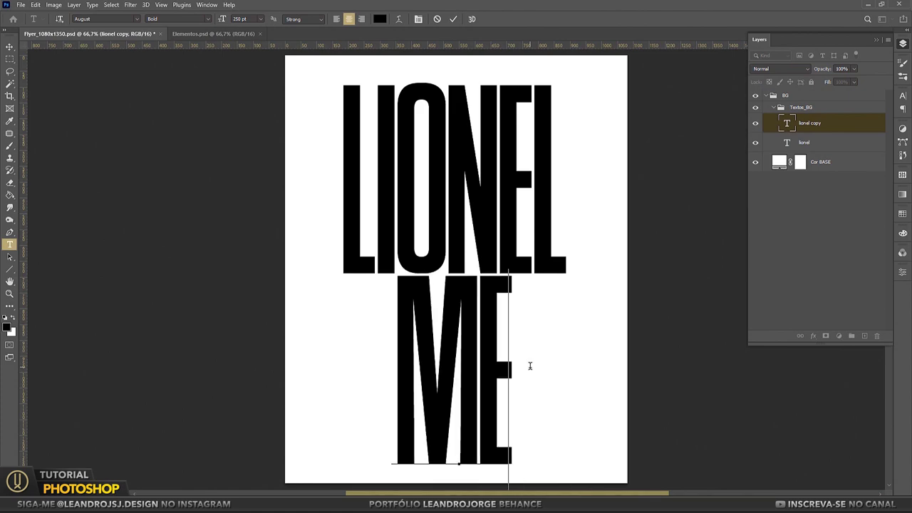
pyautogui.write('SSI')
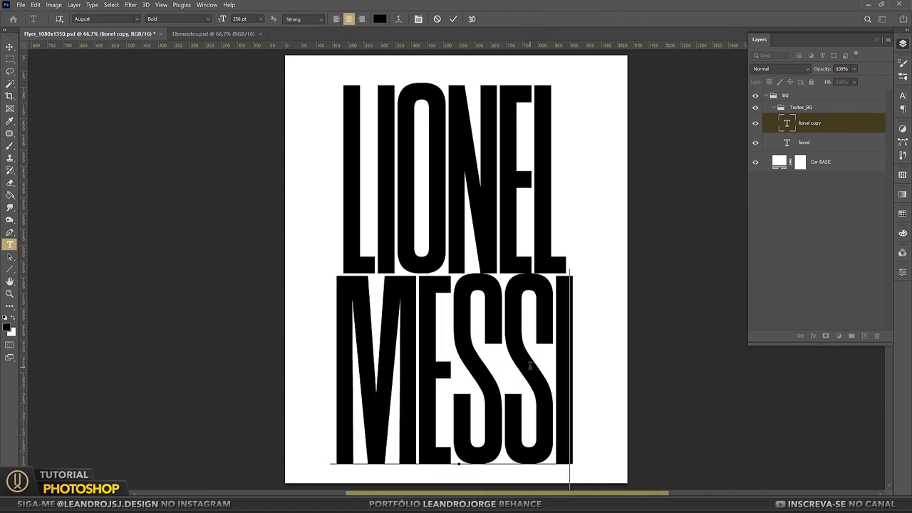
pyautogui.click(10, 47)
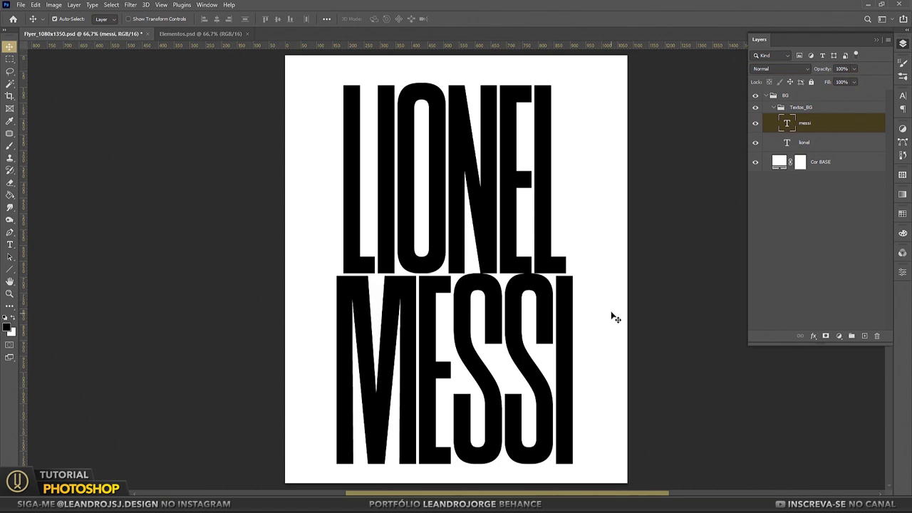
pyautogui.hotkey('ctrl', 't')
# Shrink MESSI to about 94%, then enlarge and skew both names so they slant upward.
pyautogui.moveTo(571, 270); pyautogui.dragTo(562, 271)
pyautogui.press('Return')
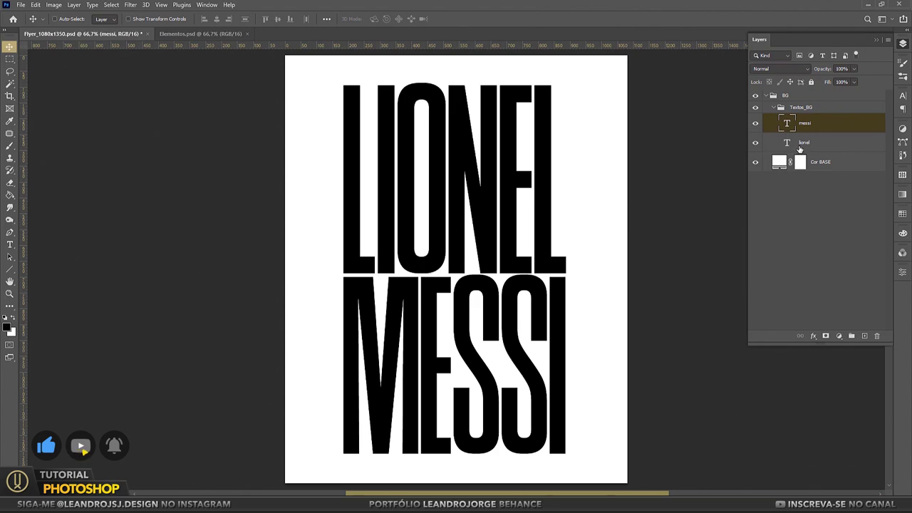
pyautogui.keyDown('shift'); pyautogui.click(803, 143); pyautogui.keyUp('shift')
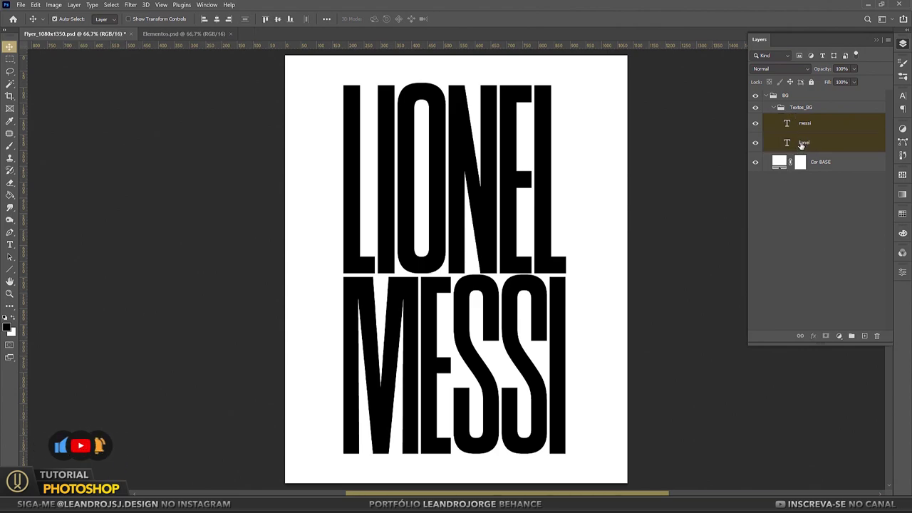
pyautogui.hotkey('ctrl', 't')
pyautogui.moveTo(565, 82); pyautogui.dragTo(584, 79)
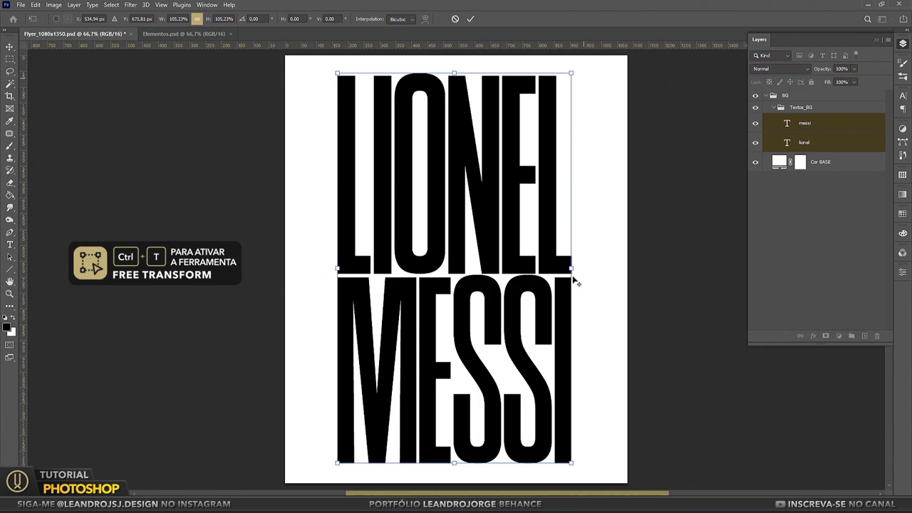
pyautogui.moveTo(576, 264); pyautogui.dragTo(574, 247)
pyautogui.press('Return')
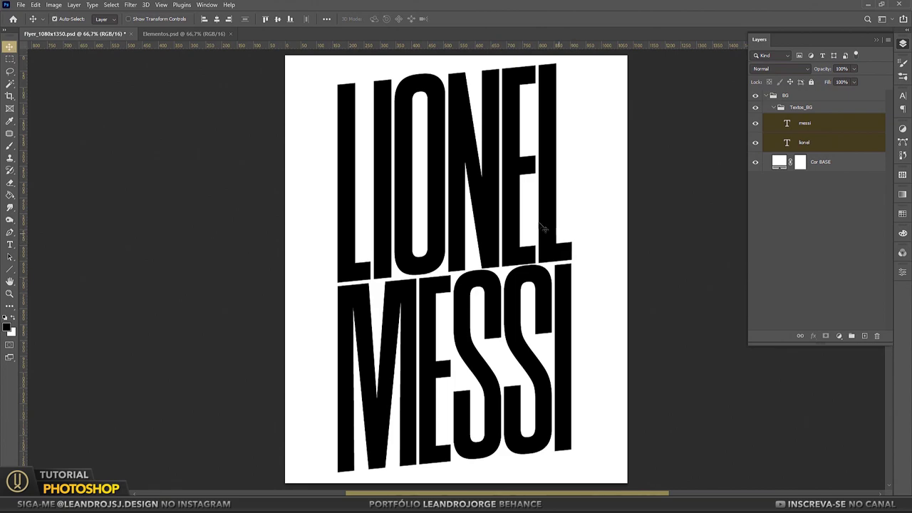
# Rescale the name block to about 93% height and 110% width, lettering slightly taller.
pyautogui.hotkey('ctrl', 't')
pyautogui.moveTo(452, 62); pyautogui.dragTo(451, 70)
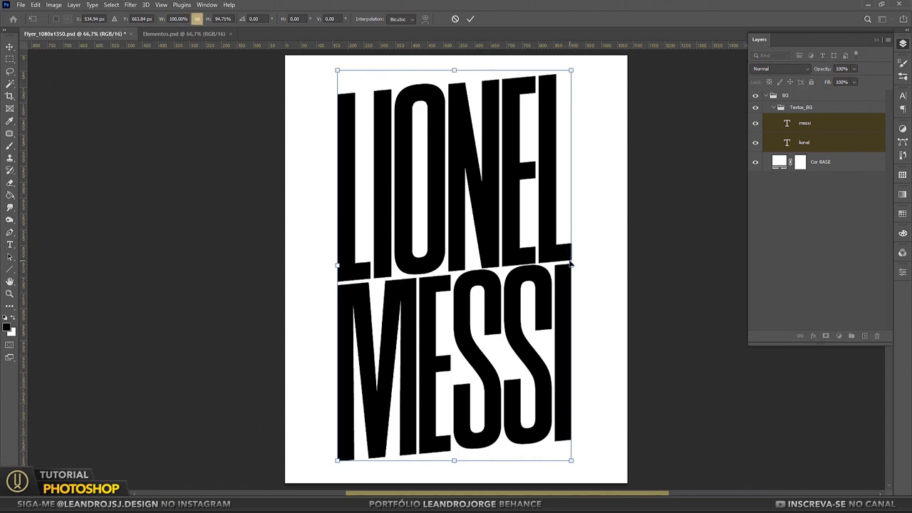
pyautogui.moveTo(571, 264); pyautogui.dragTo(587, 267)
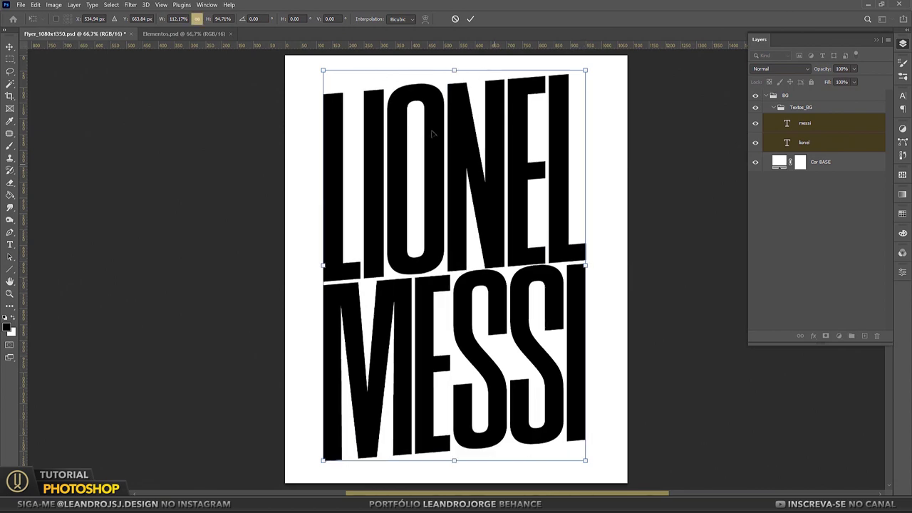
pyautogui.moveTo(451, 66); pyautogui.dragTo(450, 67)
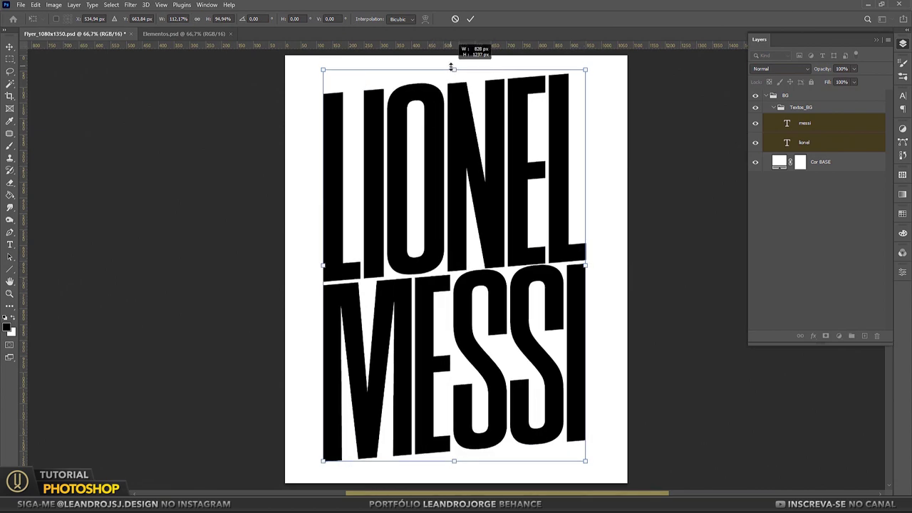
pyautogui.write('534')
pyautogui.press('Return')
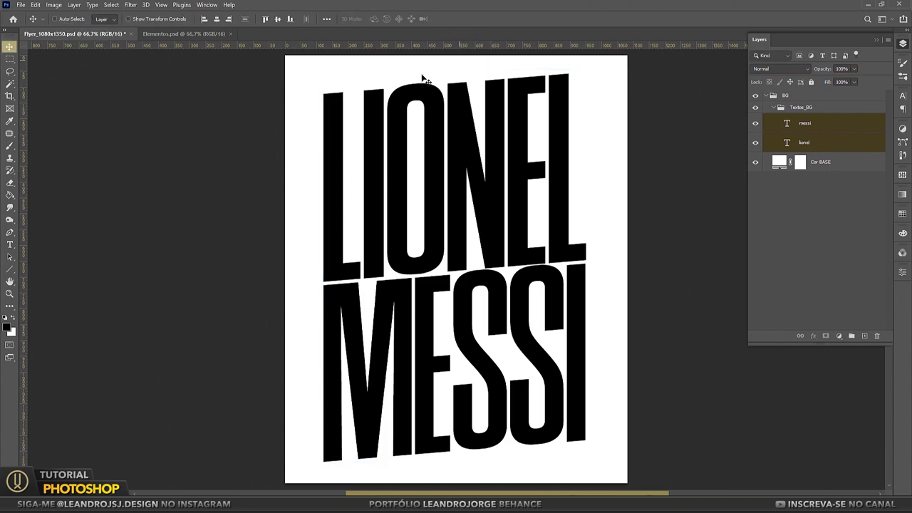
# Rename the text layers to uppercase MESSI and LIONEL.
pyautogui.click(805, 109)
pyautogui.click(804, 122)
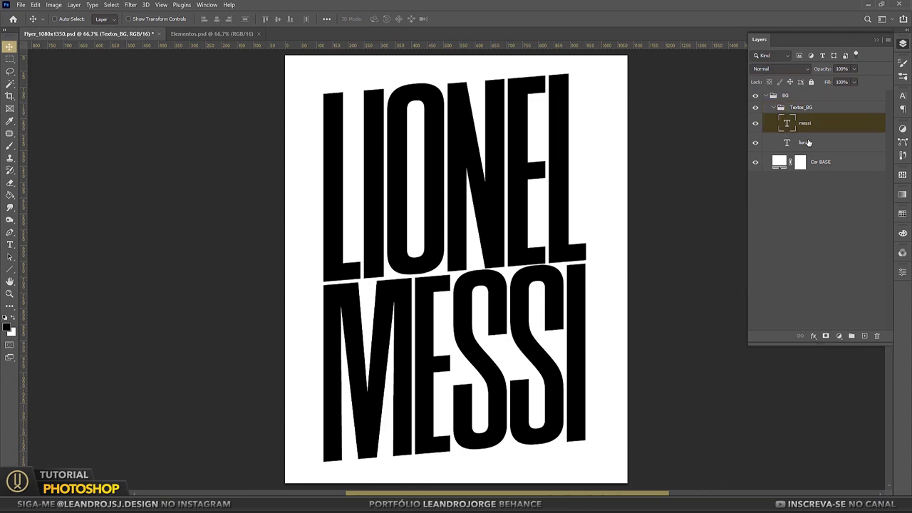
pyautogui.keyDown('shift'); pyautogui.click(804, 142); pyautogui.keyUp('shift')
pyautogui.scroll(3, 564, 184)
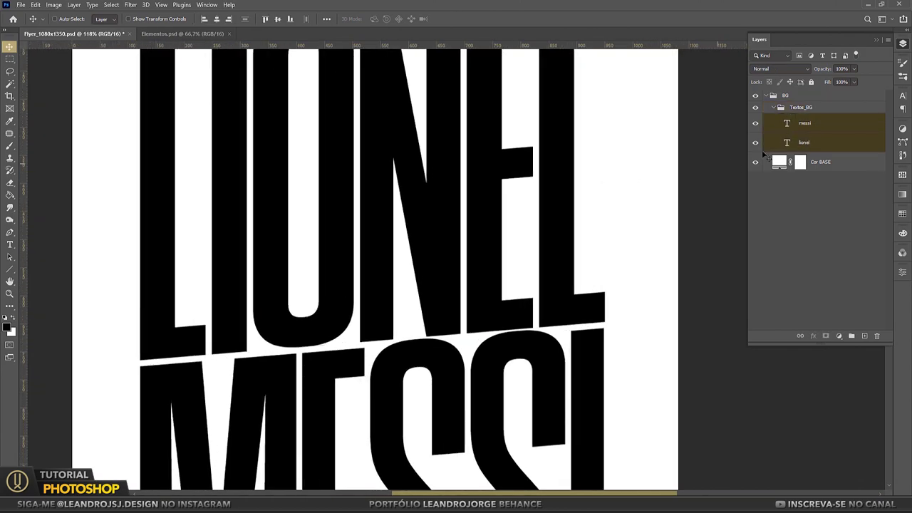
pyautogui.doubleClick(805, 123)
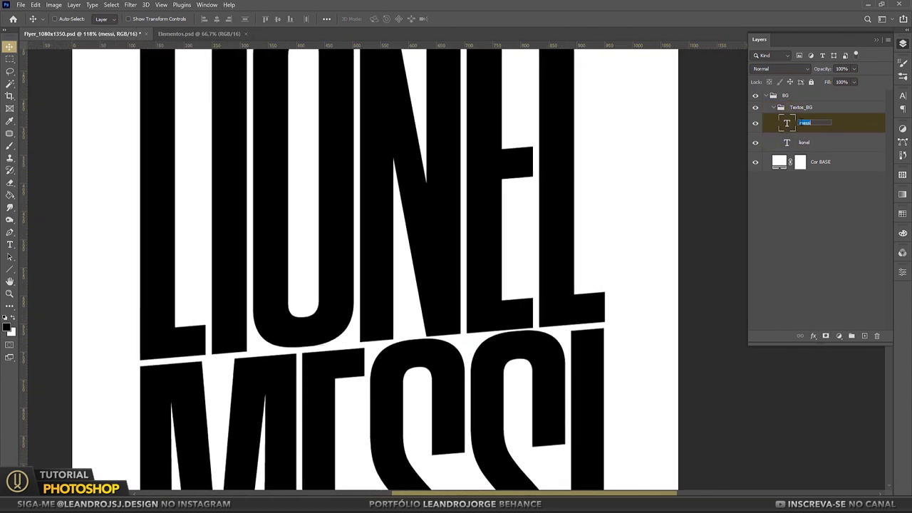
pyautogui.write('MESSI')
pyautogui.press('Return')
pyautogui.doubleClick(804, 142)
pyautogui.write('LIONEL')
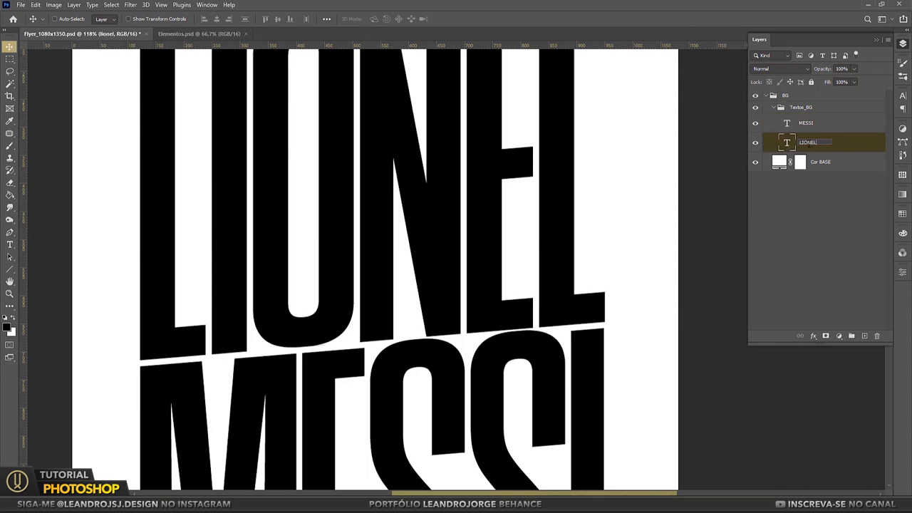
pyautogui.press('Return')
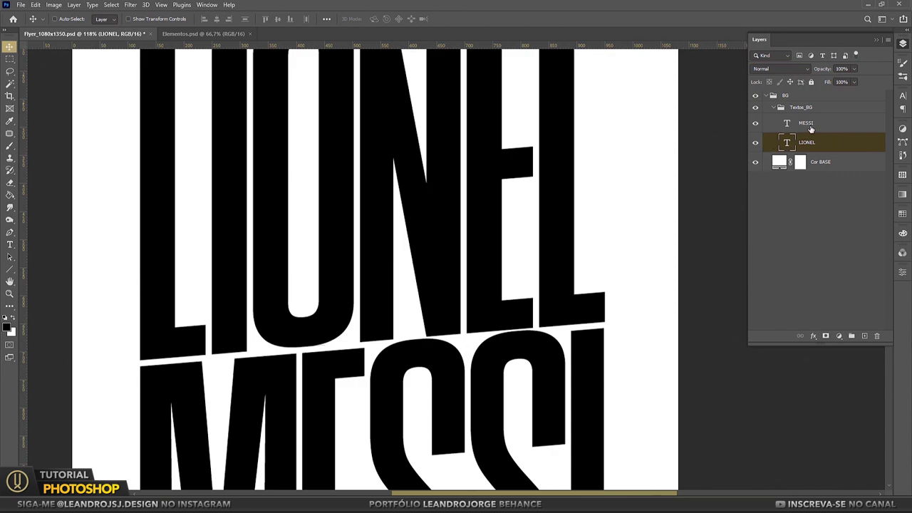
# Colour both names light blue #6ea0c6 and fit the whole page on screen.
pyautogui.keyDown('shift'); pyautogui.click(810, 127); pyautogui.keyUp('shift')
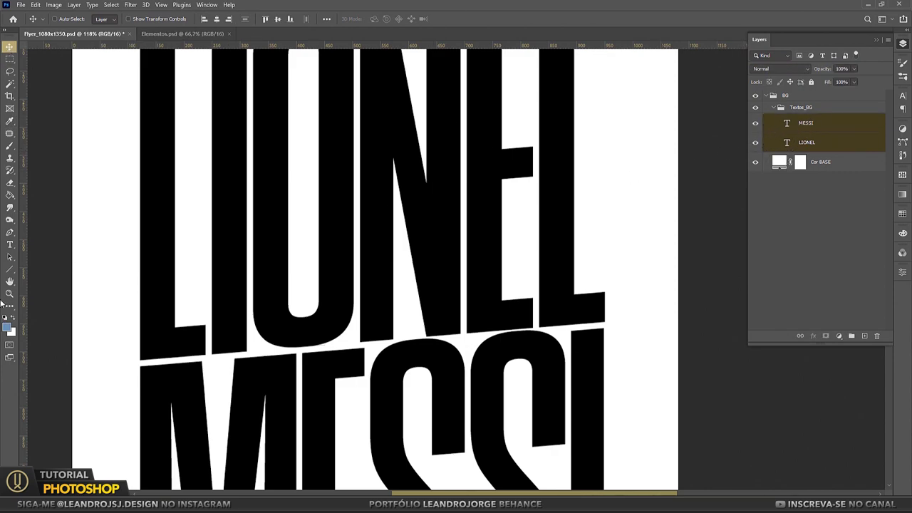
pyautogui.click(10, 244)
pyautogui.click(382, 20)
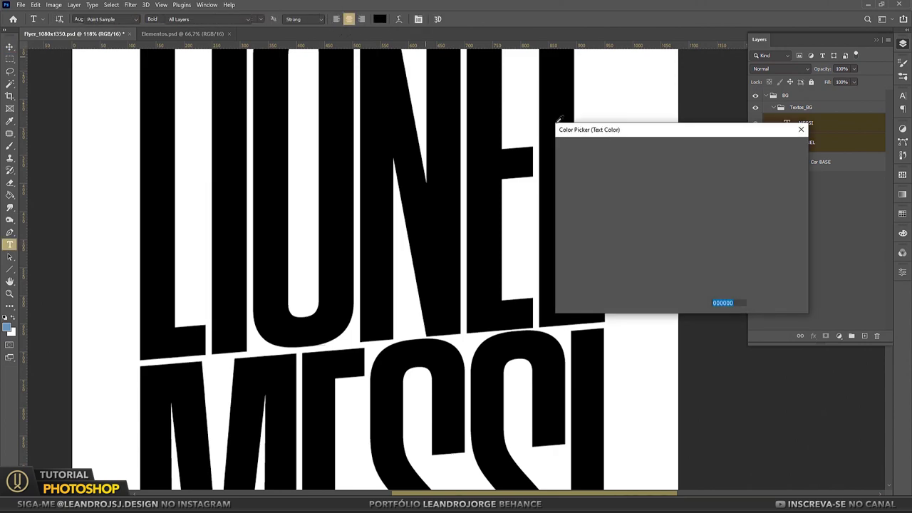
pyautogui.write('6ea0c6')
pyautogui.click(776, 149)
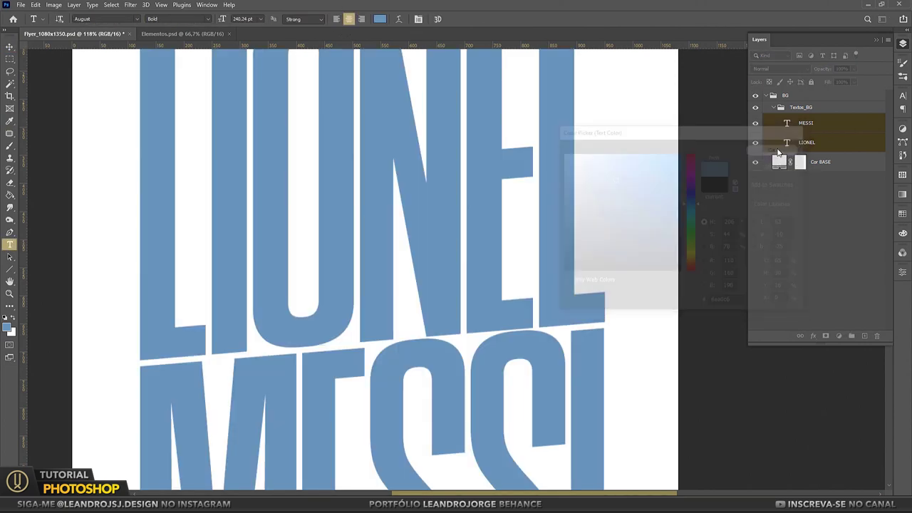
pyautogui.click(10, 293)
pyautogui.rightClick(381, 255)
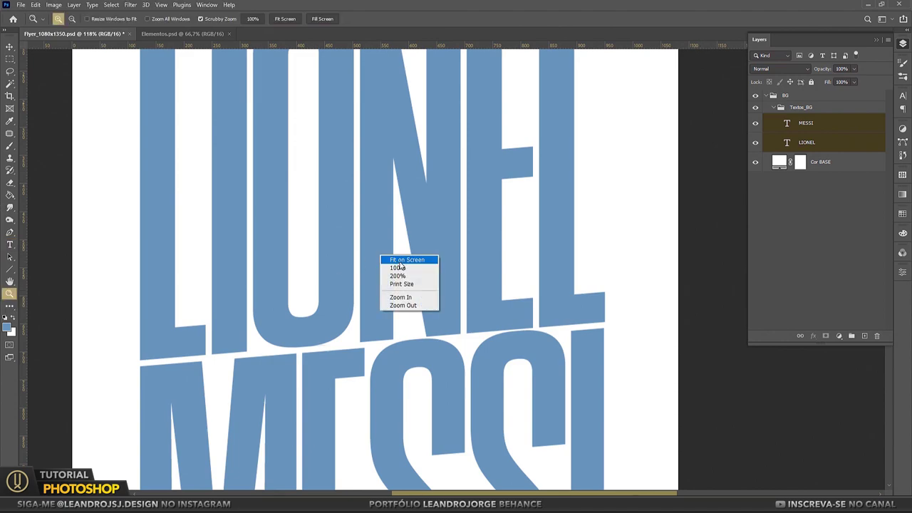
pyautogui.click(403, 260)
# Move MESSI below LIONEL and add an empty FOTOS group at the top of the layers.
pyautogui.click(823, 126)
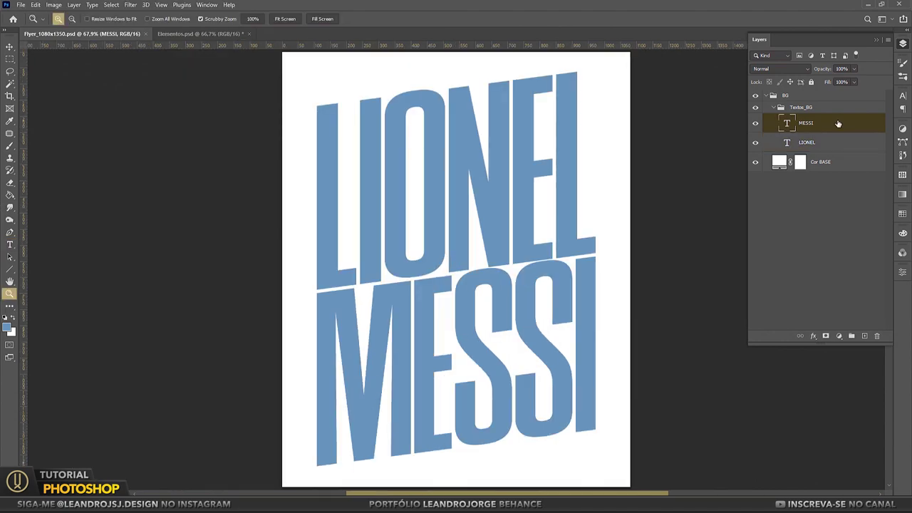
pyautogui.moveTo(823, 126); pyautogui.dragTo(825, 151)
pyautogui.click(818, 109)
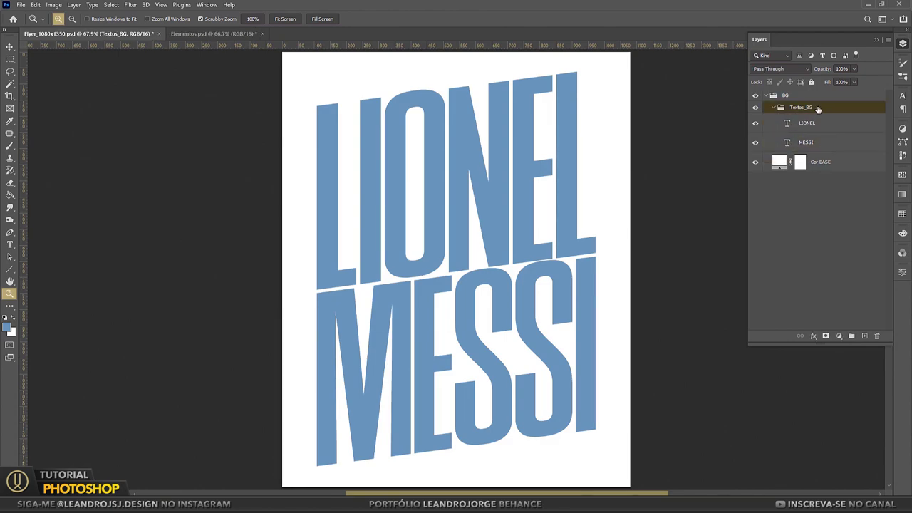
pyautogui.click(851, 335)
pyautogui.doubleClick(791, 96)
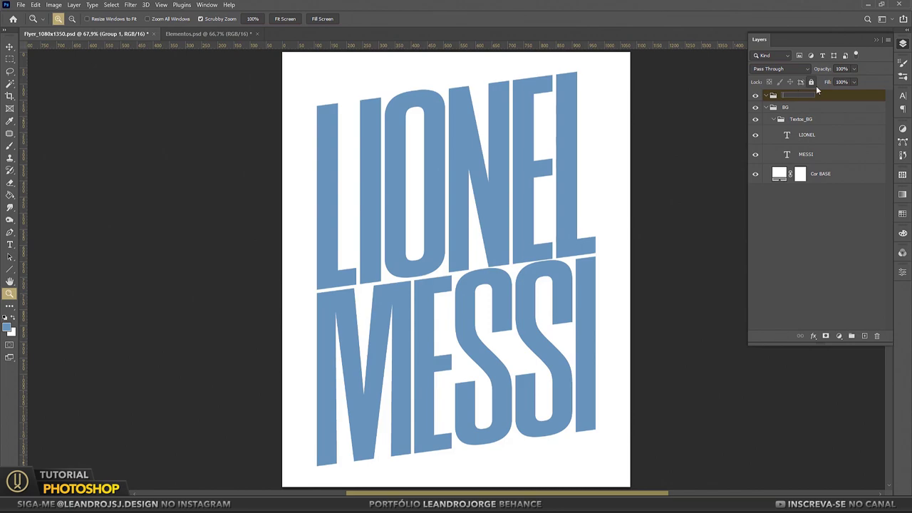
pyautogui.write('FOTOS')
pyautogui.press('Return')
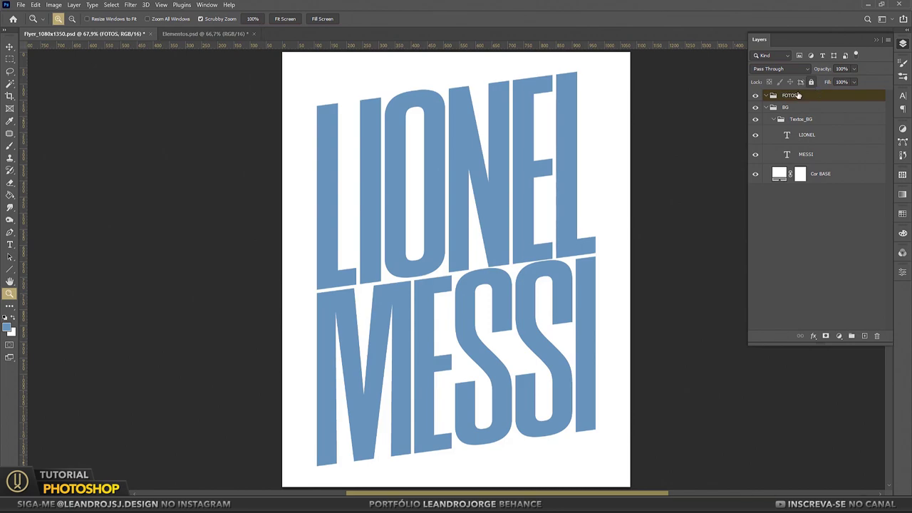
# Cut the Foto4 portrait from Elementos and paste it in place as foto04.
pyautogui.press('v')
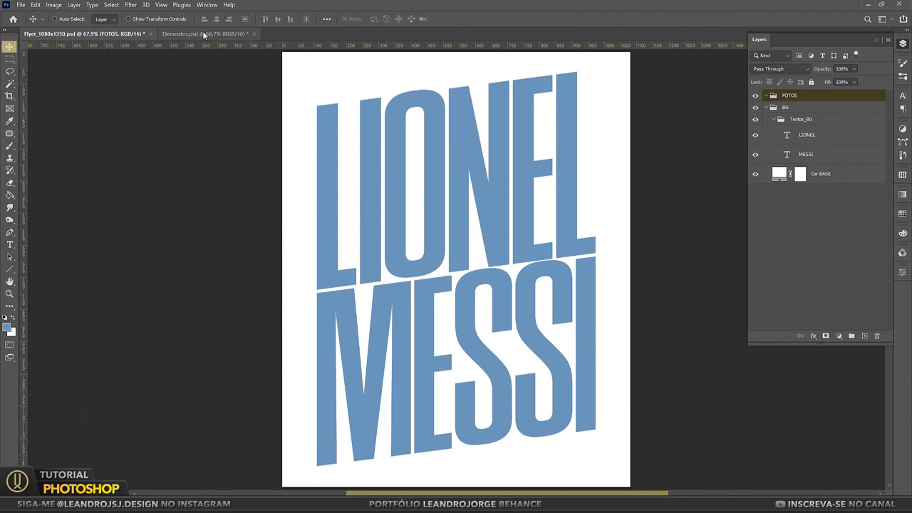
pyautogui.click(202, 33)
pyautogui.click(820, 157)
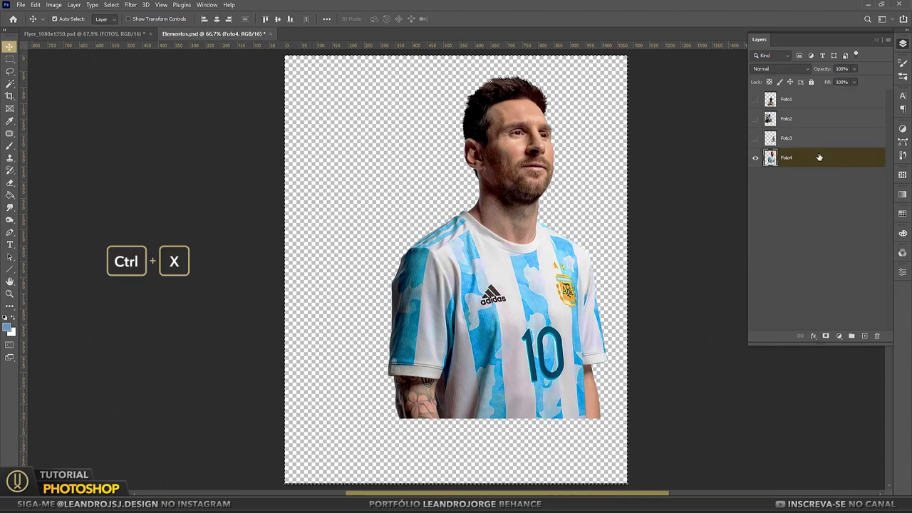
pyautogui.hotkey('ctrl', 'x')
pyautogui.click(113, 36)
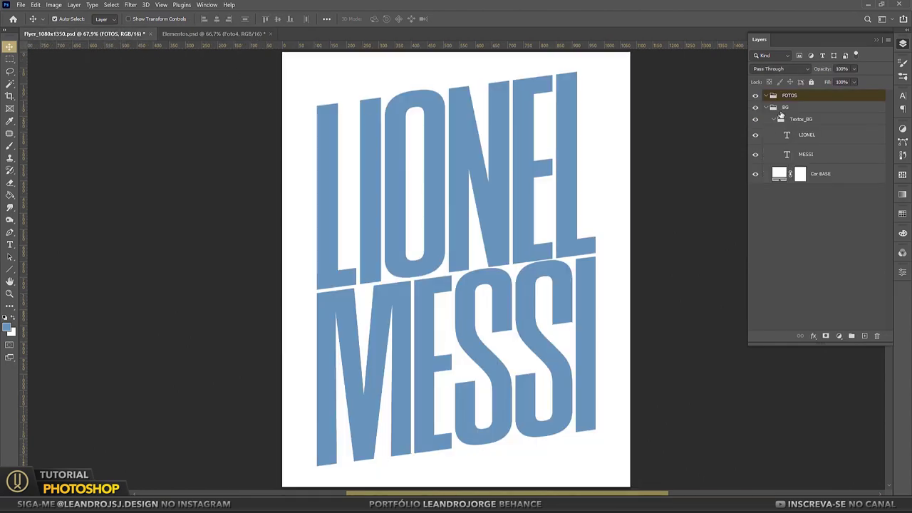
pyautogui.hotkey('ctrl', 'shift', 'v')
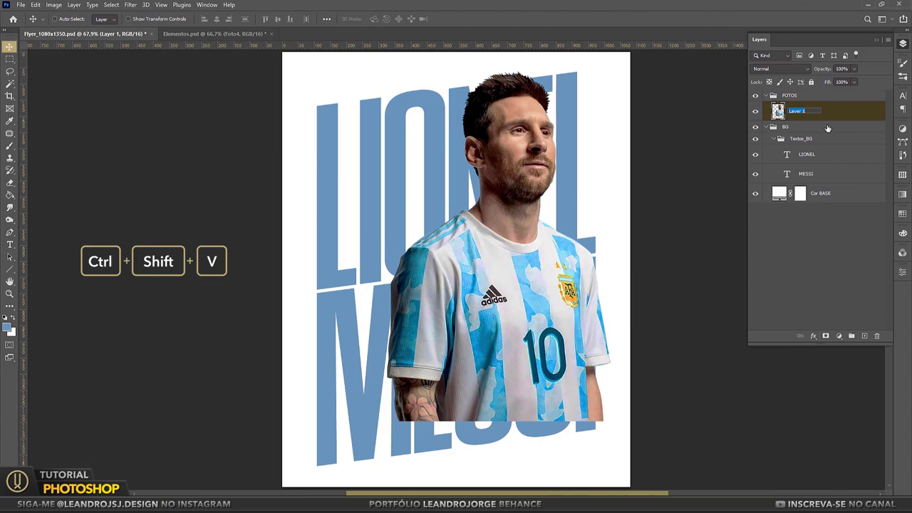
pyautogui.write('foto04')
pyautogui.press('Return')
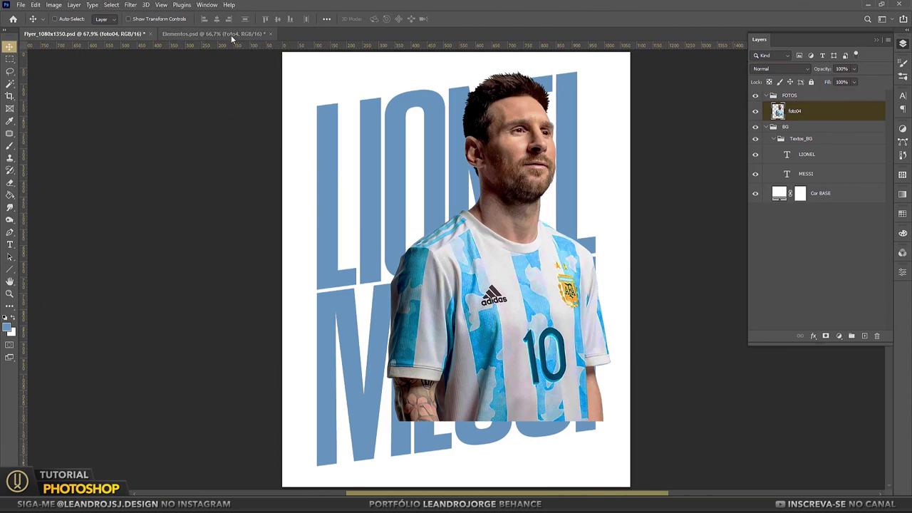
# Paste the Foto3 kneeling celebration photo in place as layer foto03.
pyautogui.click(231, 35)
pyautogui.click(756, 158)
pyautogui.click(755, 138)
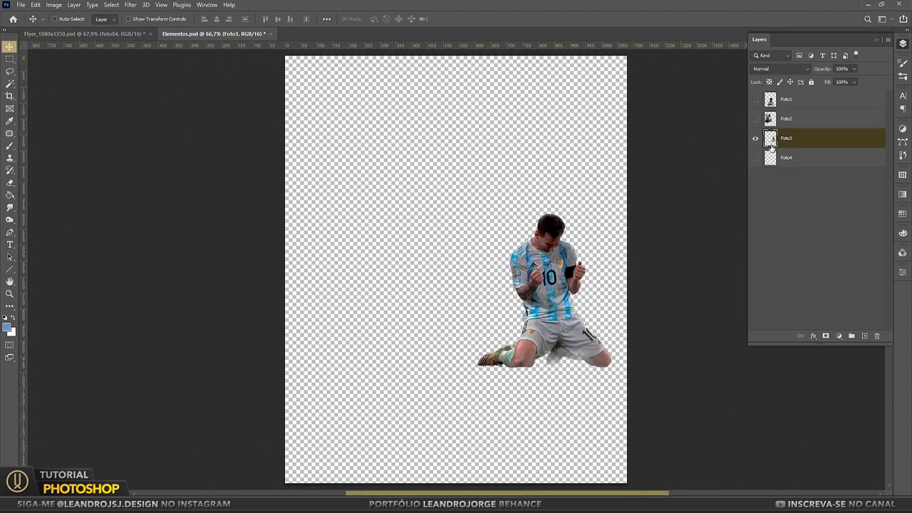
pyautogui.click(755, 138)
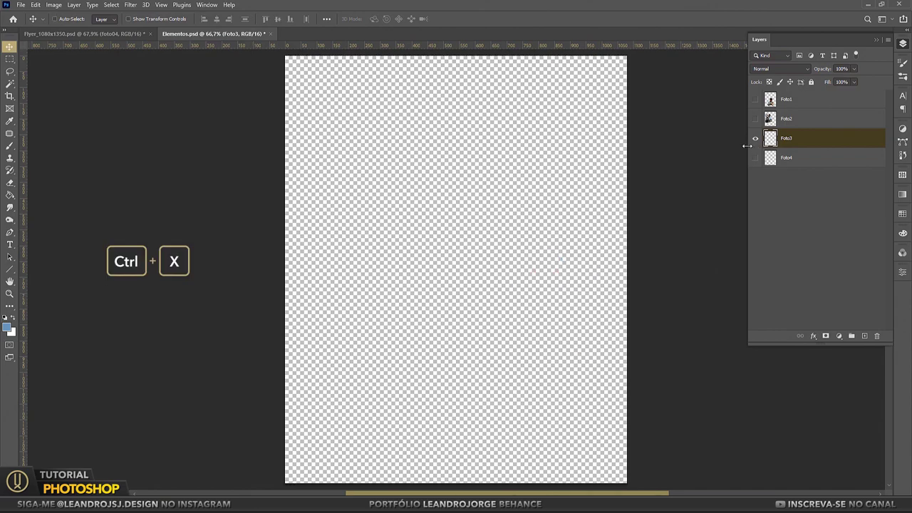
pyautogui.click(64, 33)
pyautogui.hotkey('ctrl', 'shift', 'v')
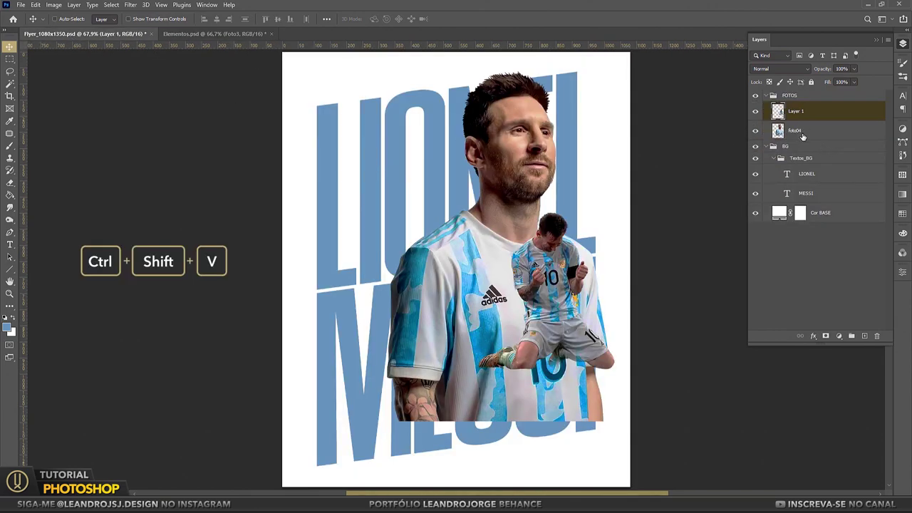
pyautogui.doubleClick(795, 131)
pyautogui.doubleClick(796, 111)
pyautogui.write('foto03')
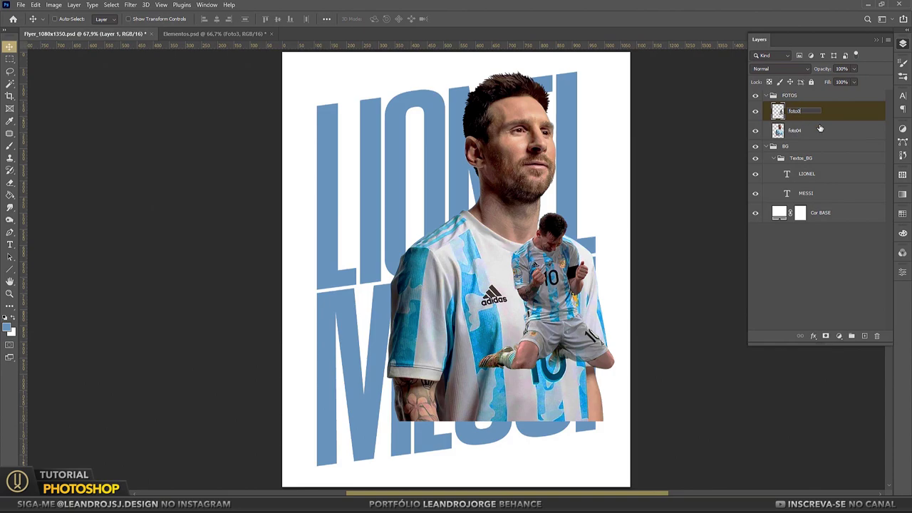
pyautogui.press('Return')
# Cut the Foto2 trophy photo and paste it in place as foto02.
pyautogui.click(223, 34)
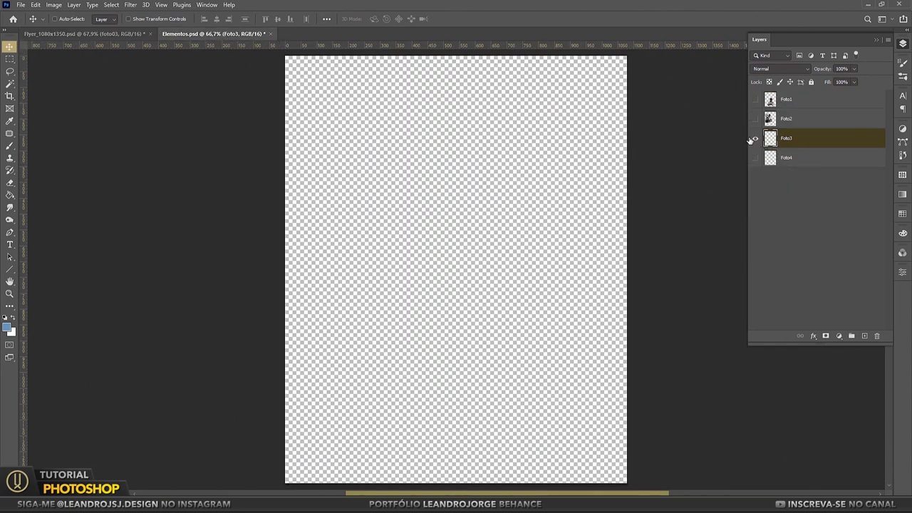
pyautogui.click(756, 118)
pyautogui.click(802, 122)
pyautogui.hotkey('ctrl', 'x')
pyautogui.press('a')
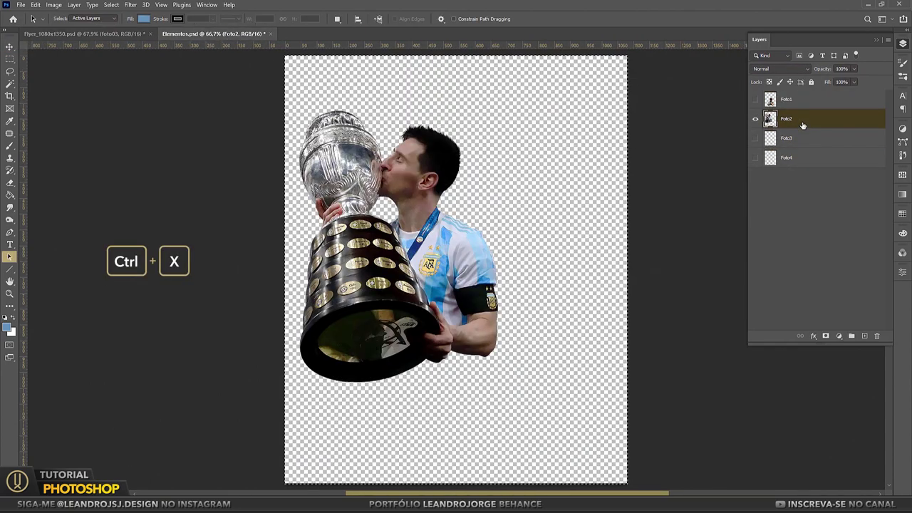
pyautogui.hotkey('ctrl', 'x')
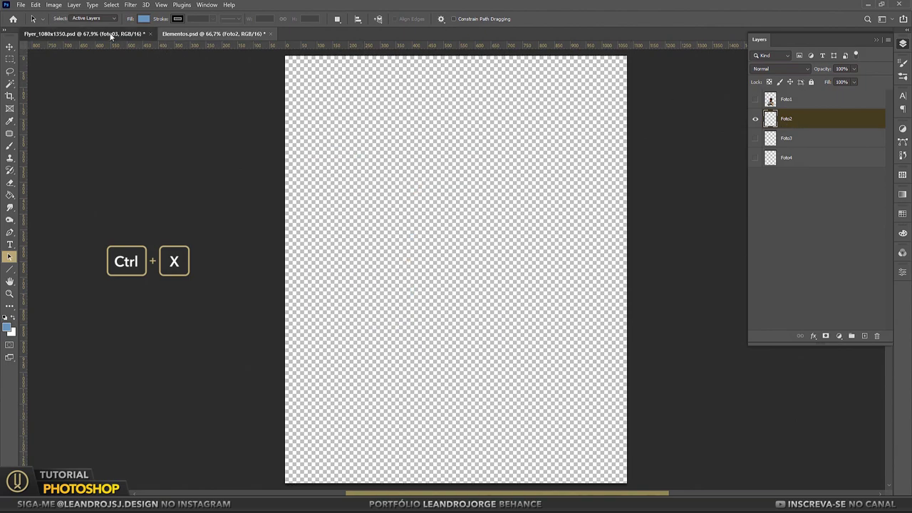
pyautogui.click(84, 33)
pyautogui.hotkey('ctrl', 'shift', 'v')
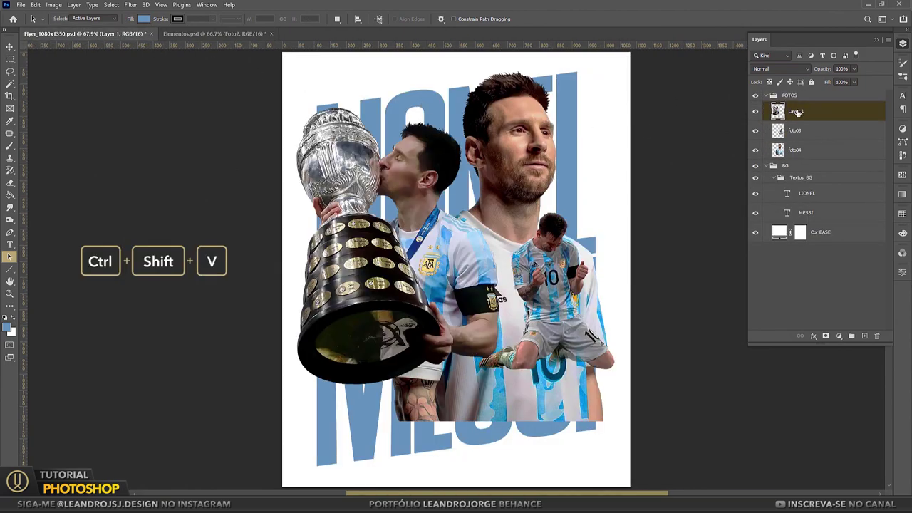
pyautogui.write('foto02')
pyautogui.press('Return')
# Cut the Foto1 photo and paste it in place as foto01.
pyautogui.hotkey('ctrl', 'Tab')
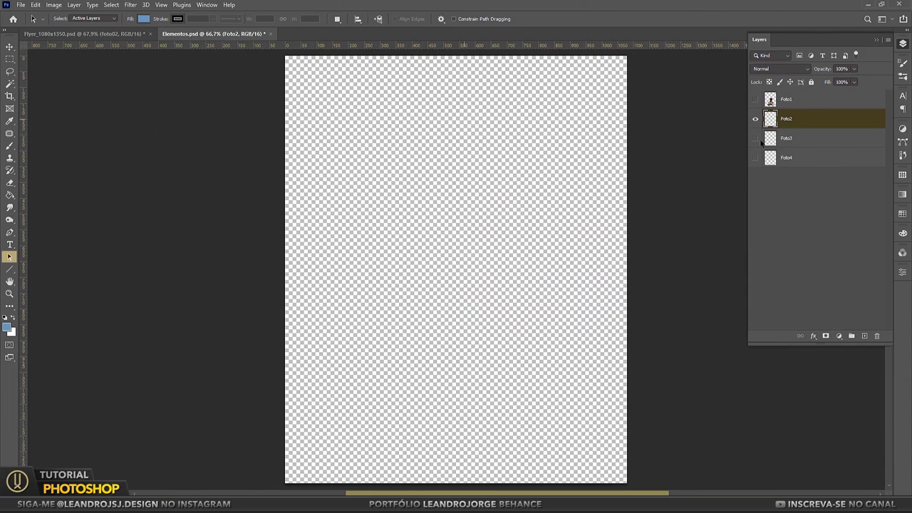
pyautogui.click(755, 99)
pyautogui.click(798, 99)
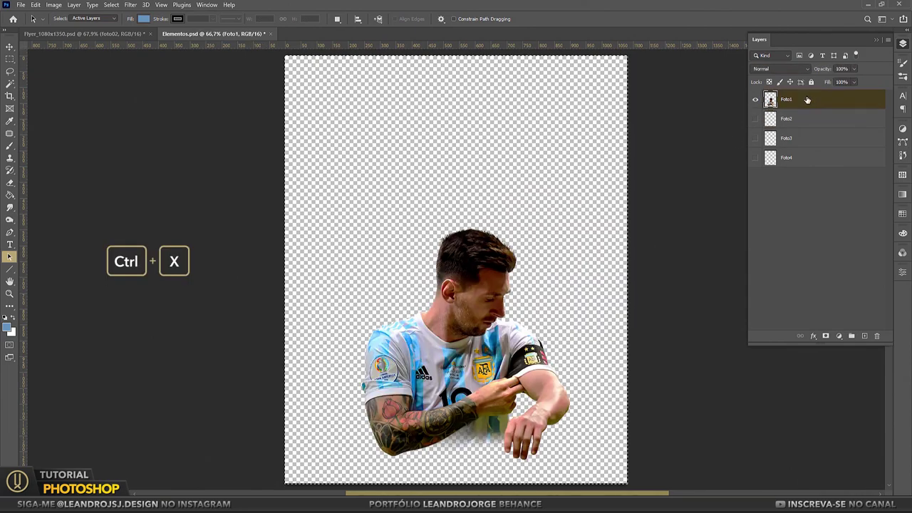
pyautogui.hotkey('ctrl', 'x')
pyautogui.click(114, 34)
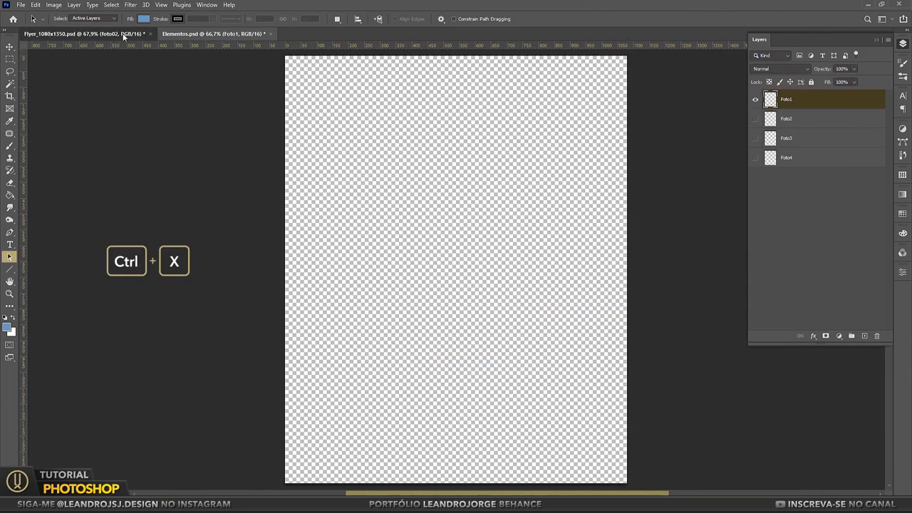
pyautogui.hotkey('ctrl', 'shift', 'v')
pyautogui.doubleClick(797, 112)
pyautogui.write('foto01')
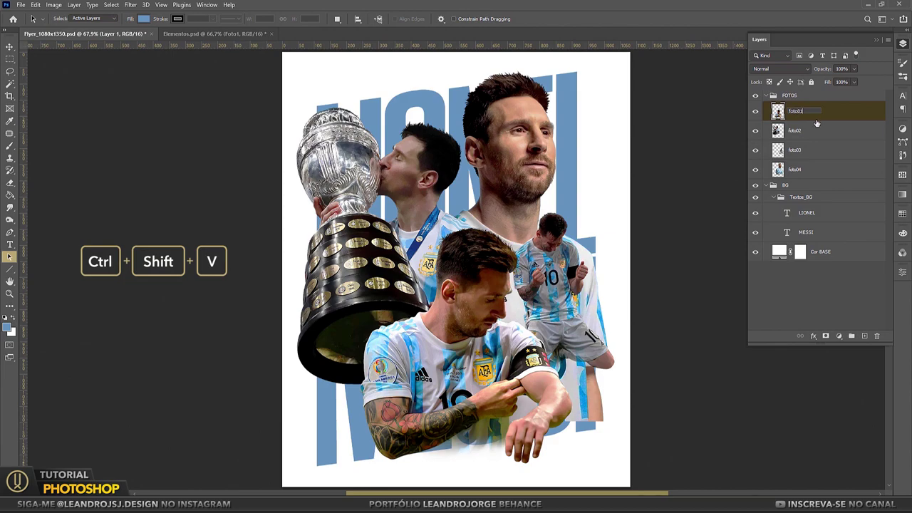
pyautogui.press('Return')
# Convert foto01, foto02, foto03 and foto04 into smart objects.
pyautogui.rightClick(802, 111)
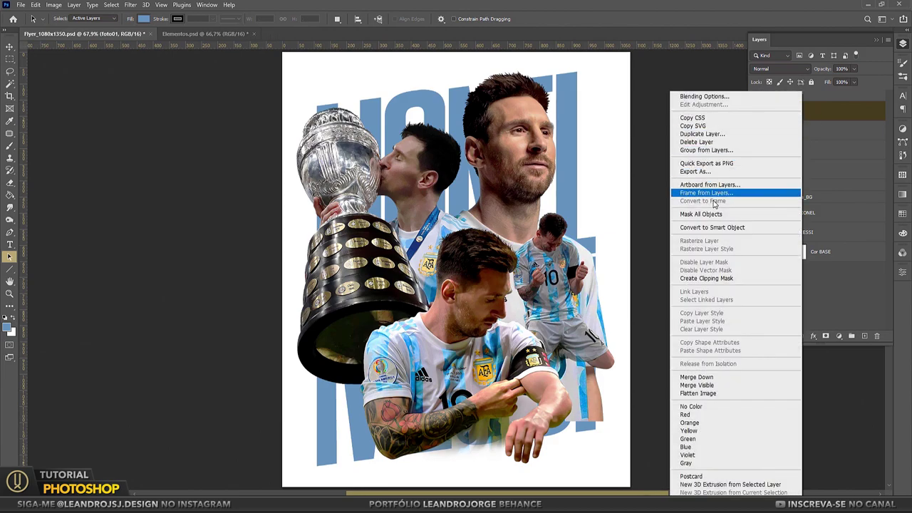
pyautogui.click(712, 227)
pyautogui.click(802, 132)
pyautogui.rightClick(801, 131)
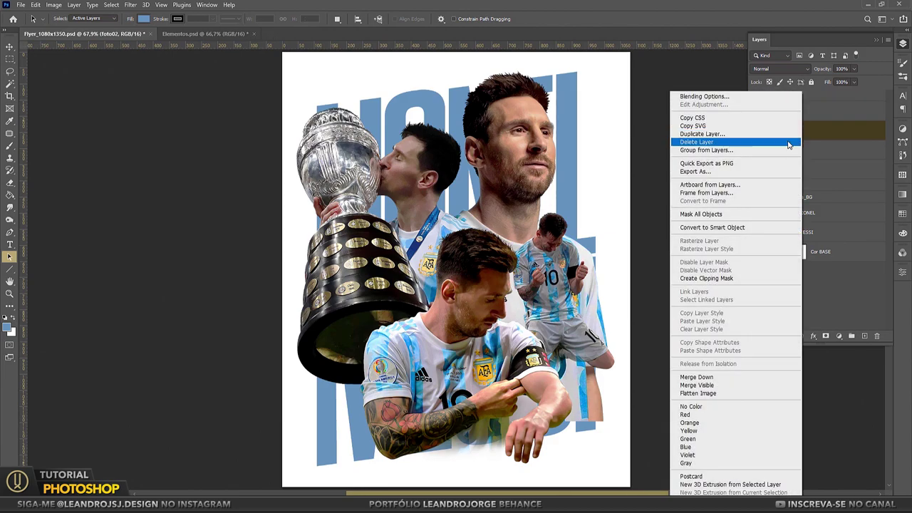
pyautogui.click(709, 228)
pyautogui.click(798, 150)
pyautogui.rightClick(798, 149)
pyautogui.click(699, 227)
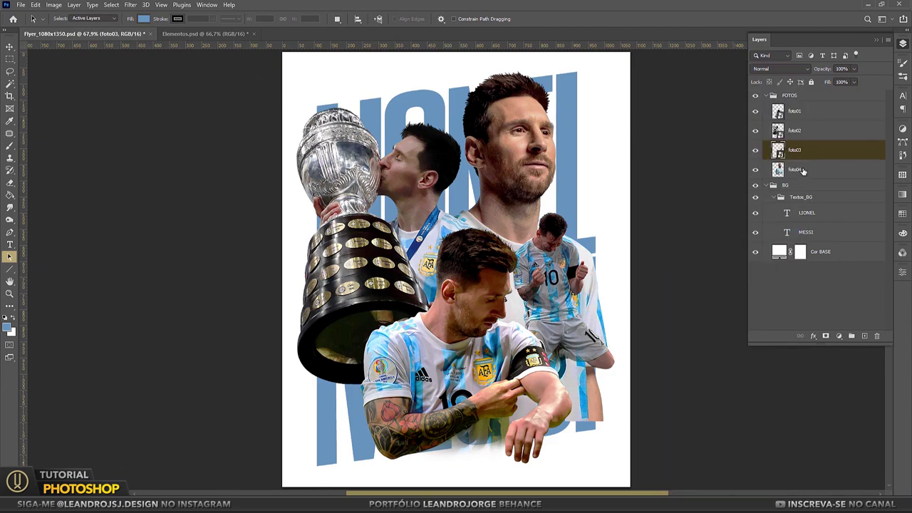
pyautogui.click(798, 169)
pyautogui.rightClick(798, 169)
pyautogui.click(694, 227)
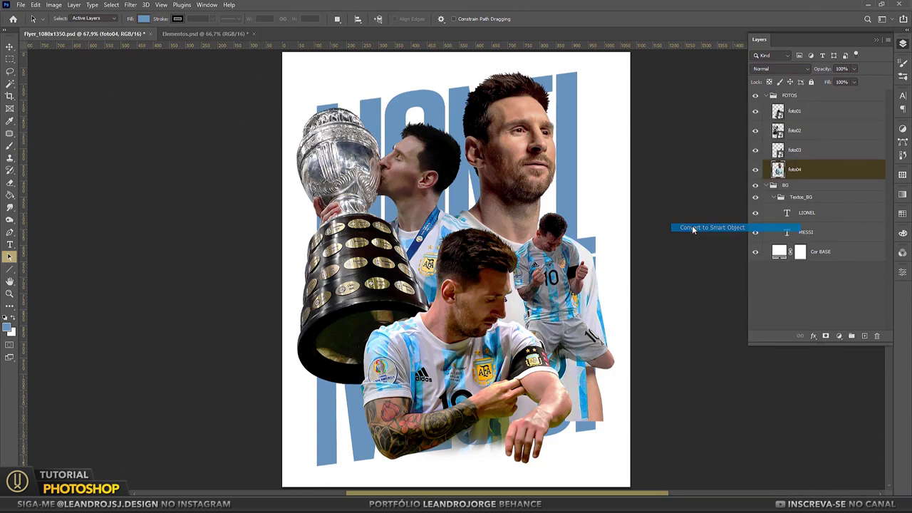
pyautogui.click(831, 254)
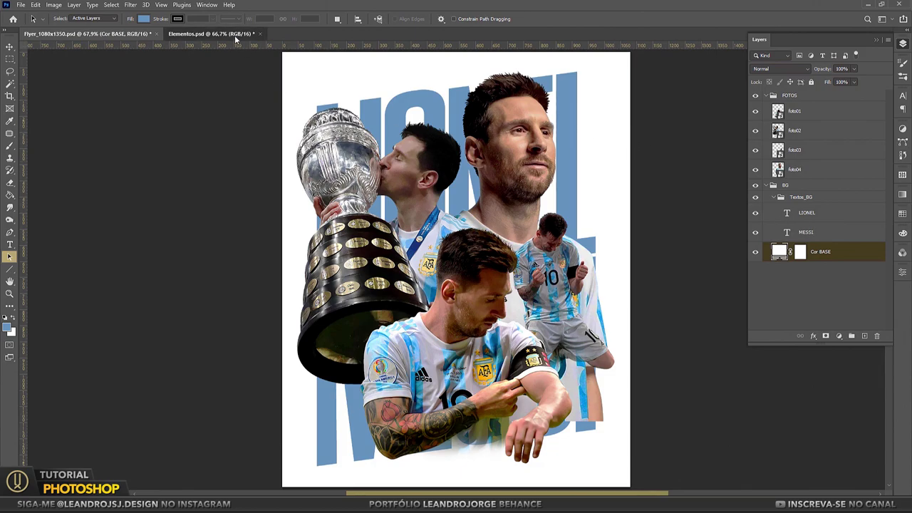
# Paste the marble texture from Elementos into the flyer above Cor BASE as Textura01.
pyautogui.click(235, 35)
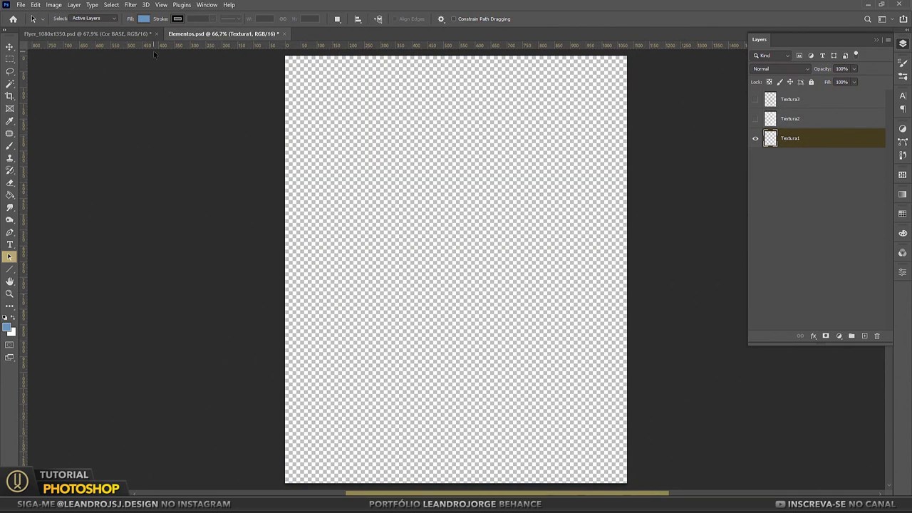
pyautogui.click(119, 34)
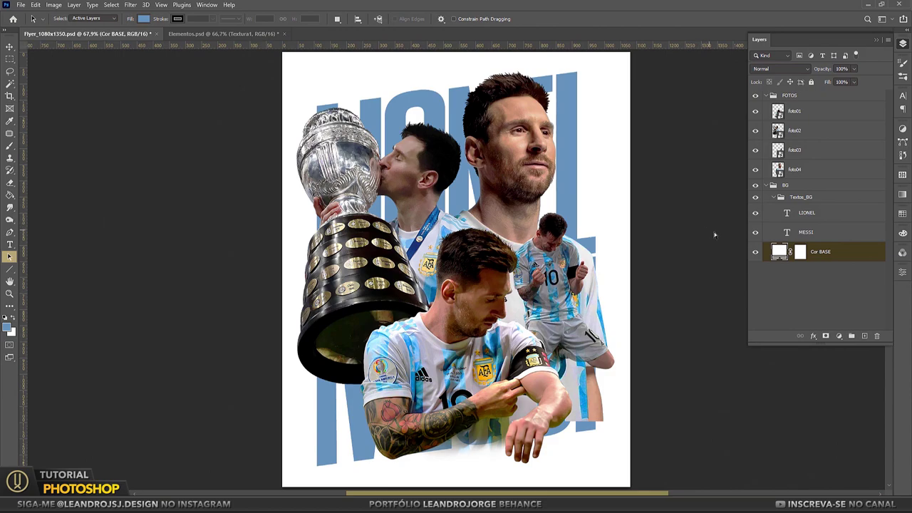
pyautogui.hotkey('ctrl', 'v')
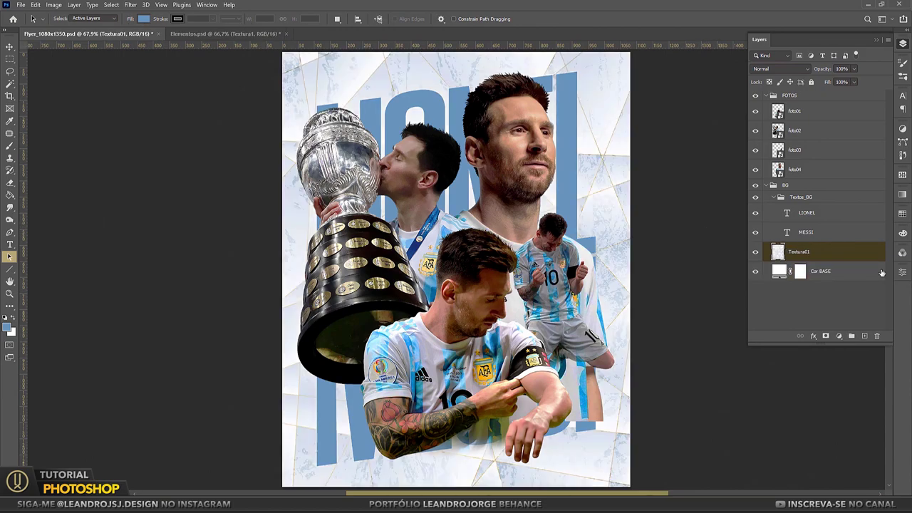
# Bring the light texture Textura2 into the flyer and name the layer Textura02.
pyautogui.click(223, 34)
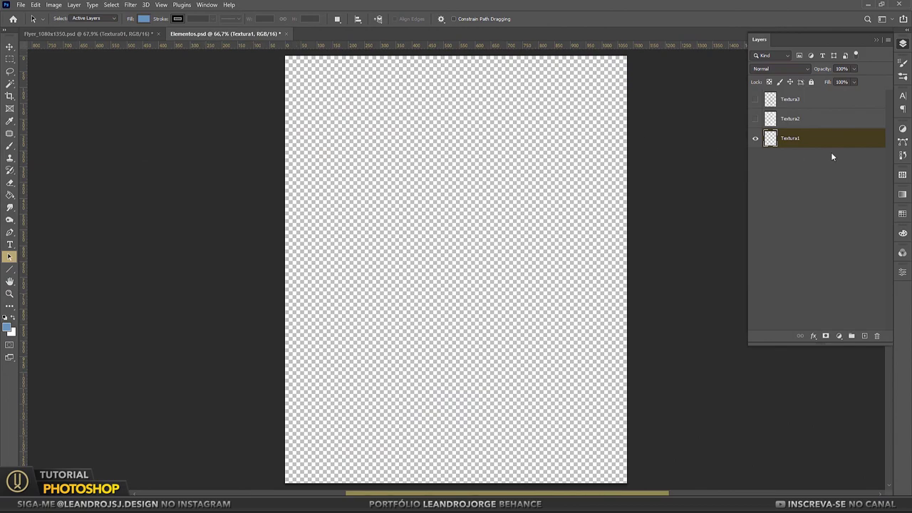
pyautogui.click(756, 119)
pyautogui.click(804, 120)
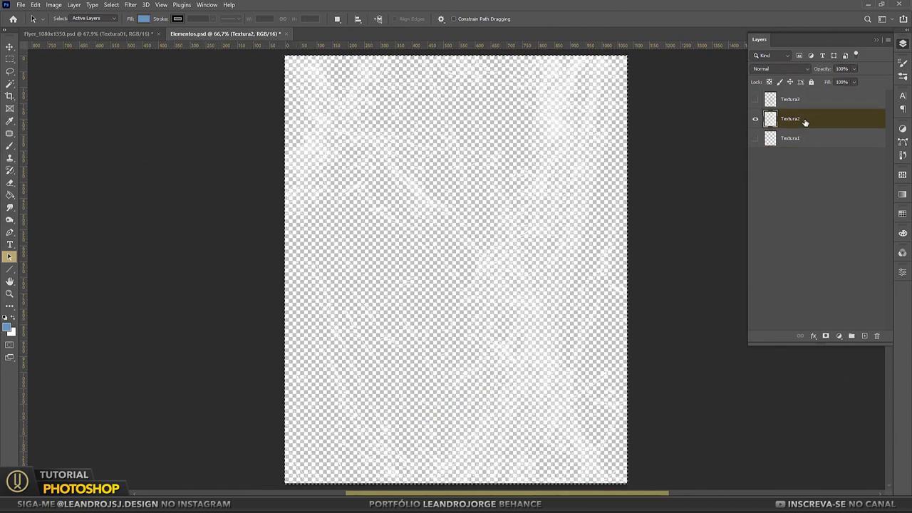
pyautogui.click(100, 33)
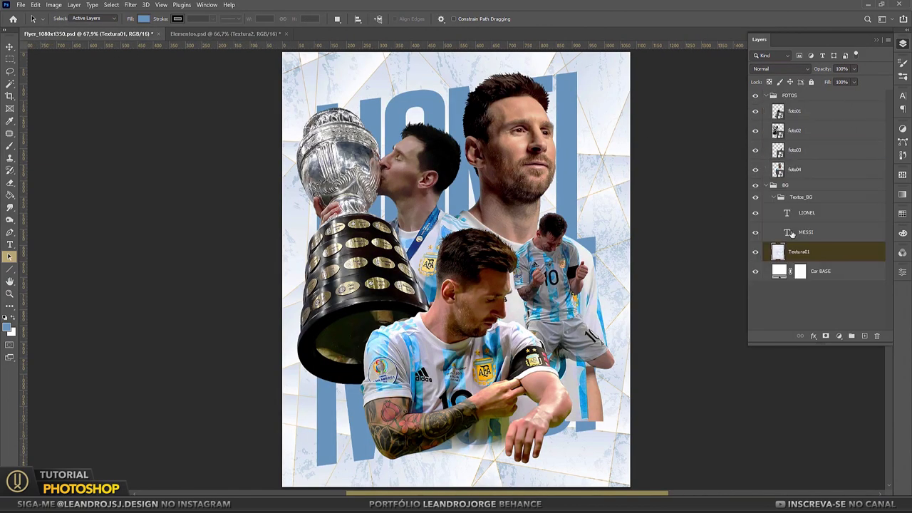
pyautogui.hotkey('ctrl', 'v')
pyautogui.doubleClick(796, 252)
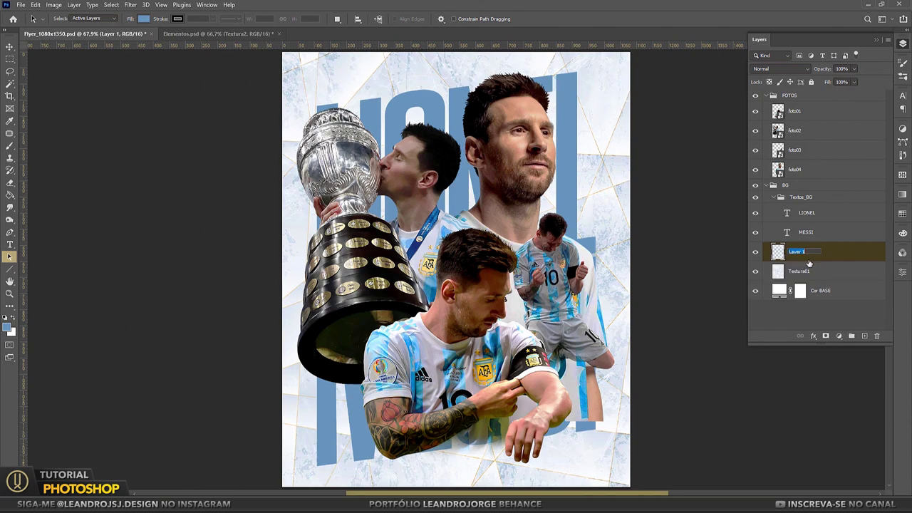
pyautogui.write('Textura02')
pyautogui.press('Return')
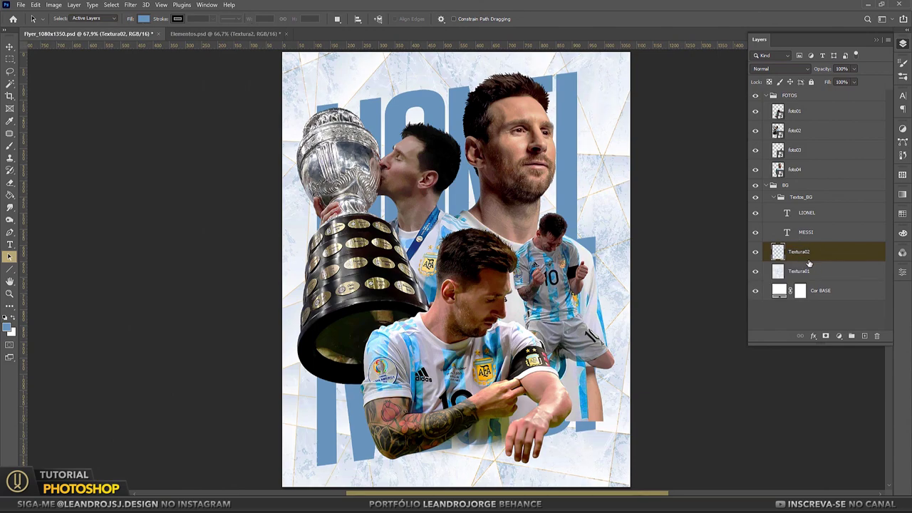
# Bring the speckled grunge texture Textura3 into the flyer and name it Textura03.
pyautogui.click(236, 33)
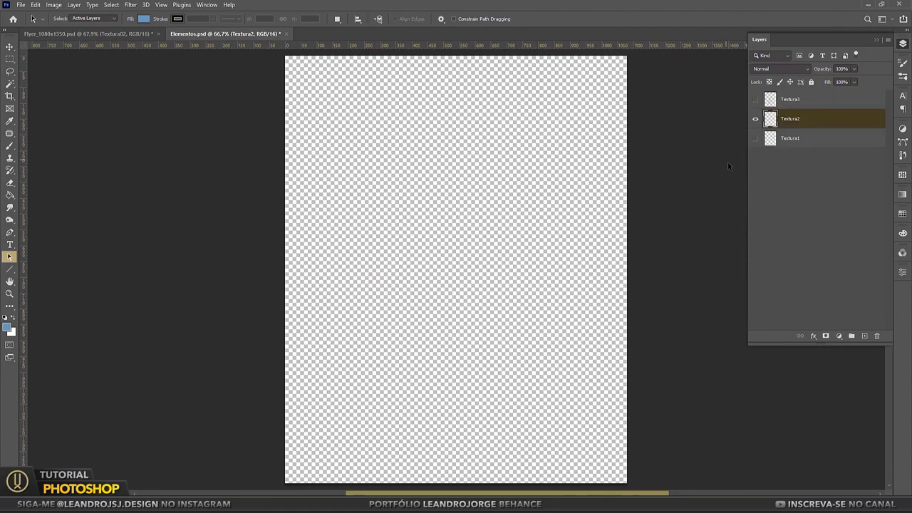
pyautogui.click(755, 100)
pyautogui.click(776, 102)
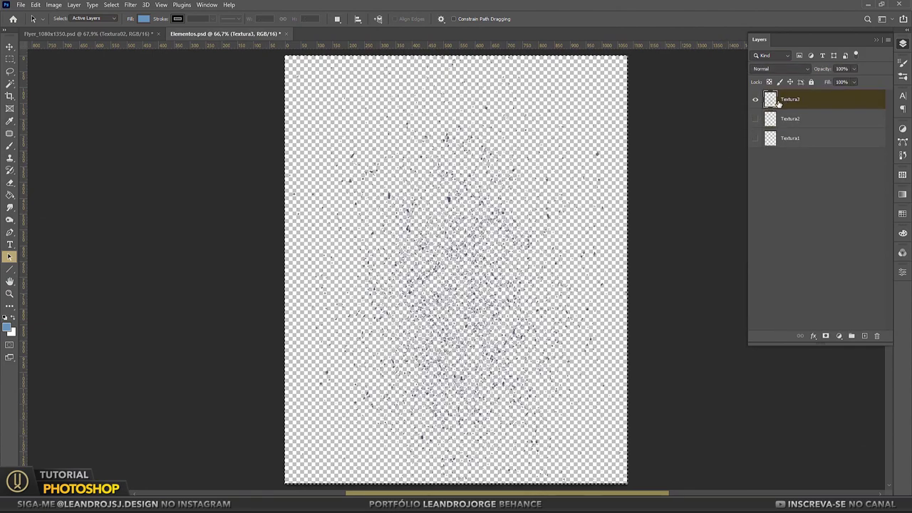
pyautogui.click(72, 34)
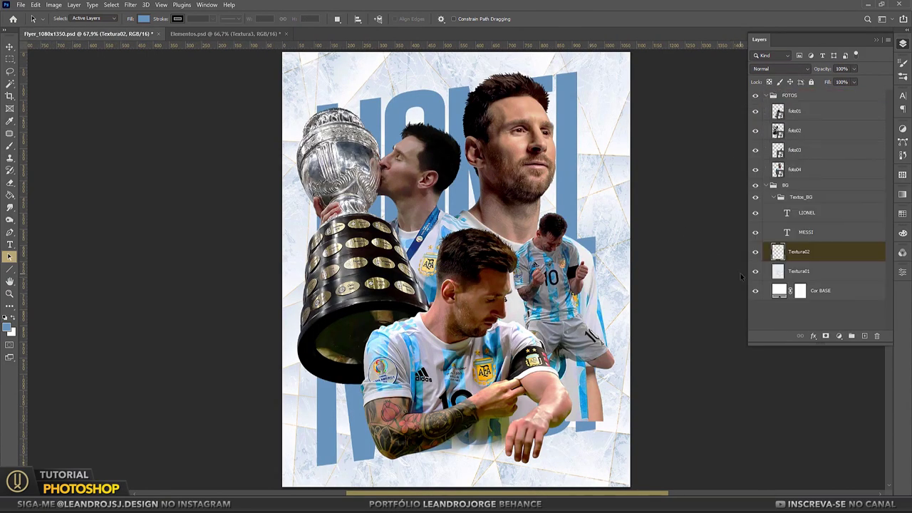
pyautogui.hotkey('ctrl', 'v')
pyautogui.doubleClick(795, 252)
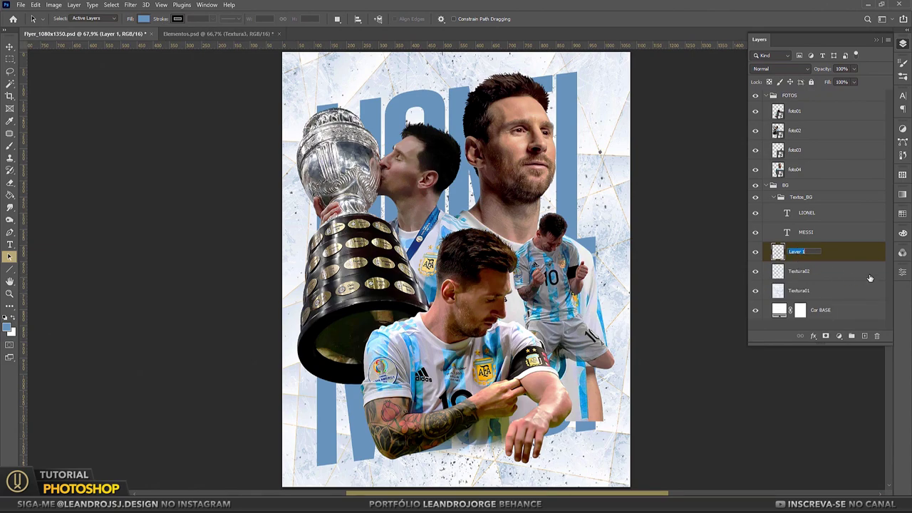
pyautogui.write('Textura03')
pyautogui.press('Return')
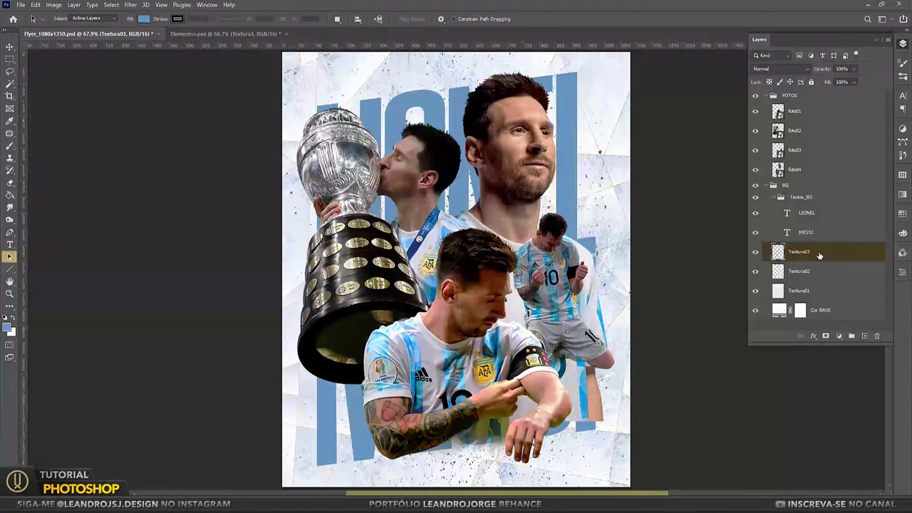
# Convert Textura03, Textura02 and Textura01 into smart objects.
pyautogui.rightClick(819, 255)
pyautogui.click(714, 228)
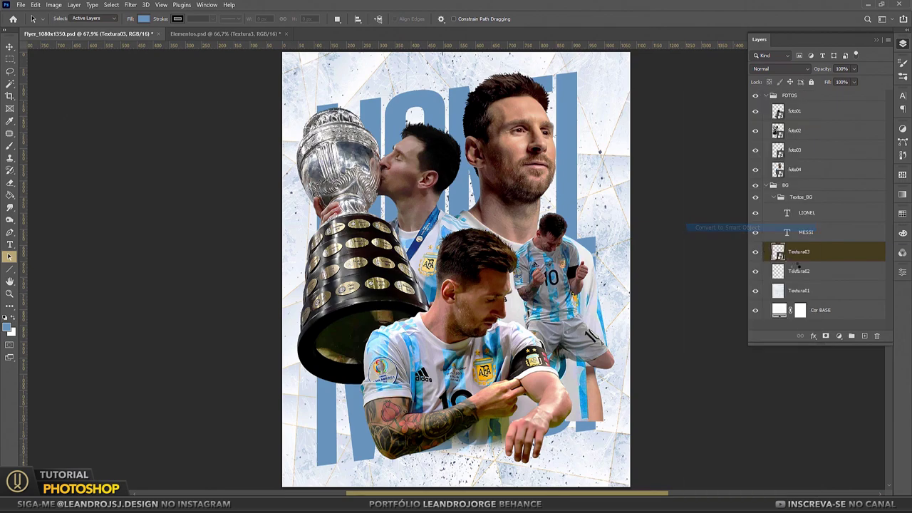
pyautogui.rightClick(813, 271)
pyautogui.click(725, 230)
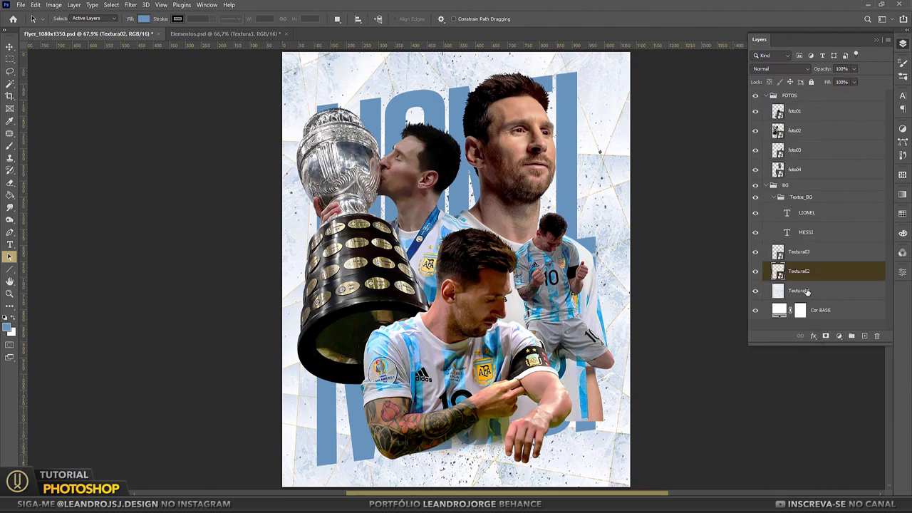
pyautogui.rightClick(807, 292)
pyautogui.click(726, 228)
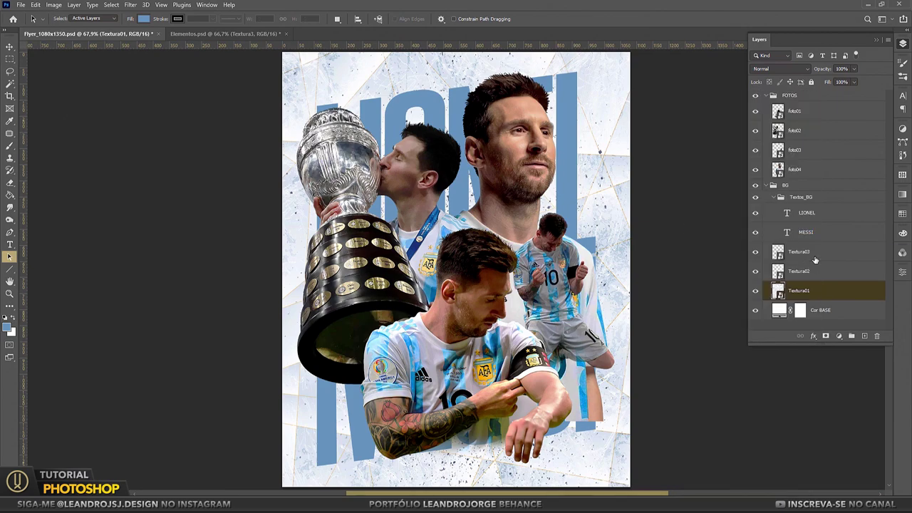
pyautogui.click(816, 260)
pyautogui.click(842, 68)
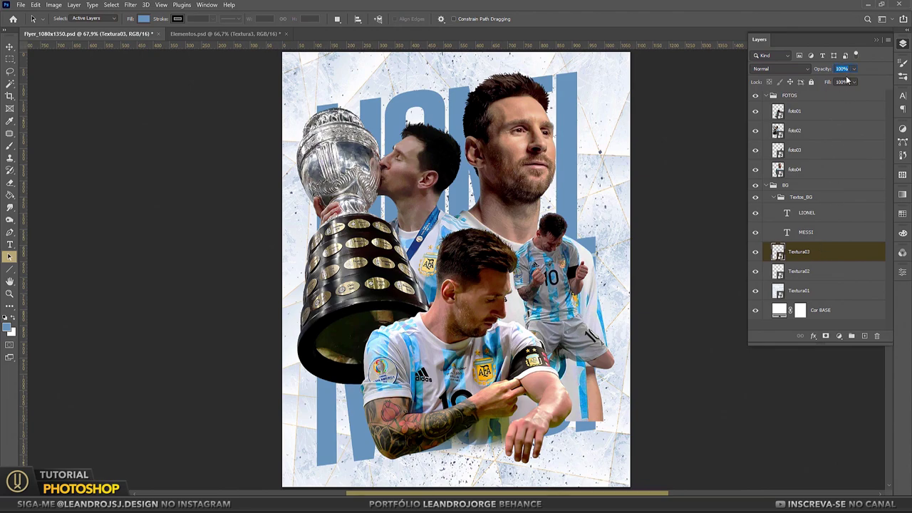
pyautogui.write('50')
pyautogui.click(805, 197)
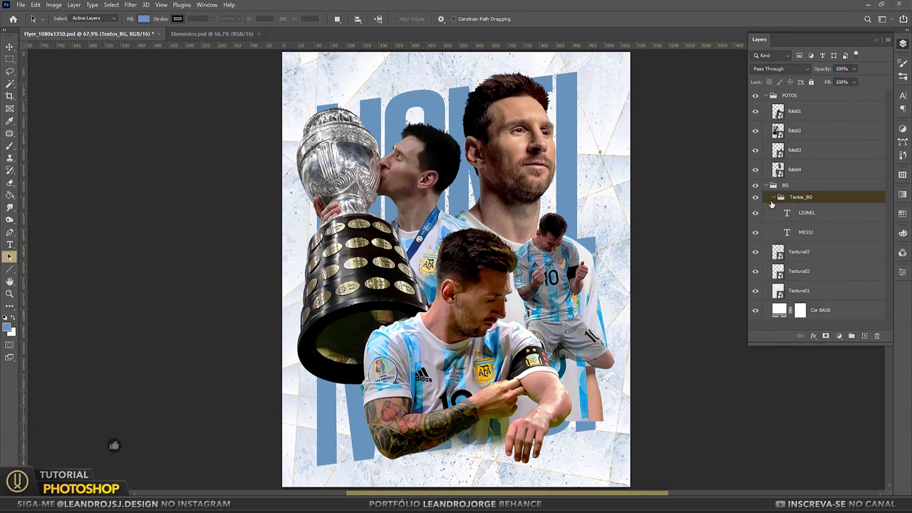
# In Textos_BG's blending options, let bright texture tones show through and enable Gradient Overlay.
pyautogui.click(773, 197)
pyautogui.rightClick(810, 200)
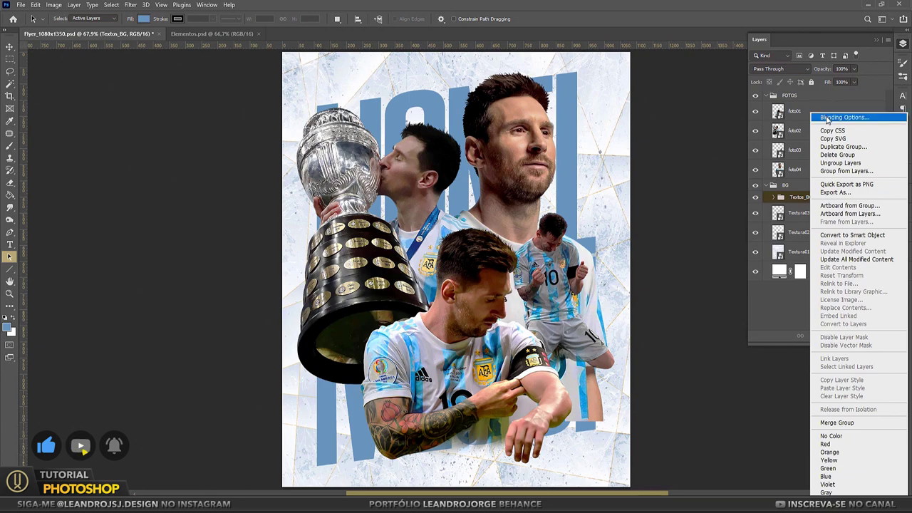
pyautogui.click(826, 116)
pyautogui.moveTo(523, 347); pyautogui.dragTo(515, 346)
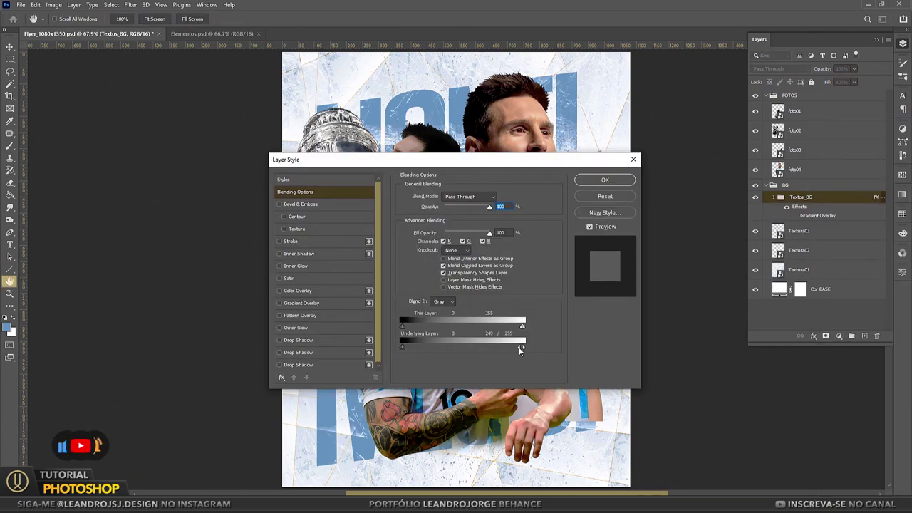
pyautogui.moveTo(456, 160); pyautogui.dragTo(233, 87)
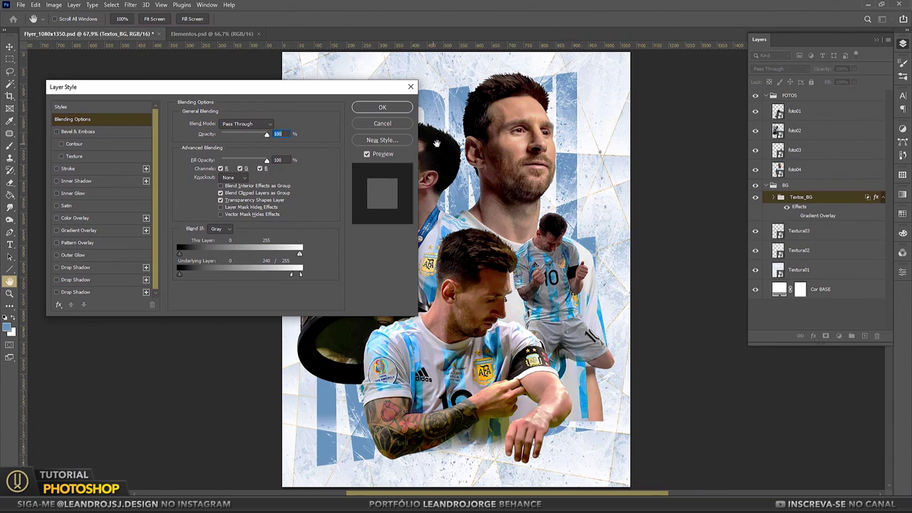
pyautogui.moveTo(213, 86); pyautogui.dragTo(207, 95)
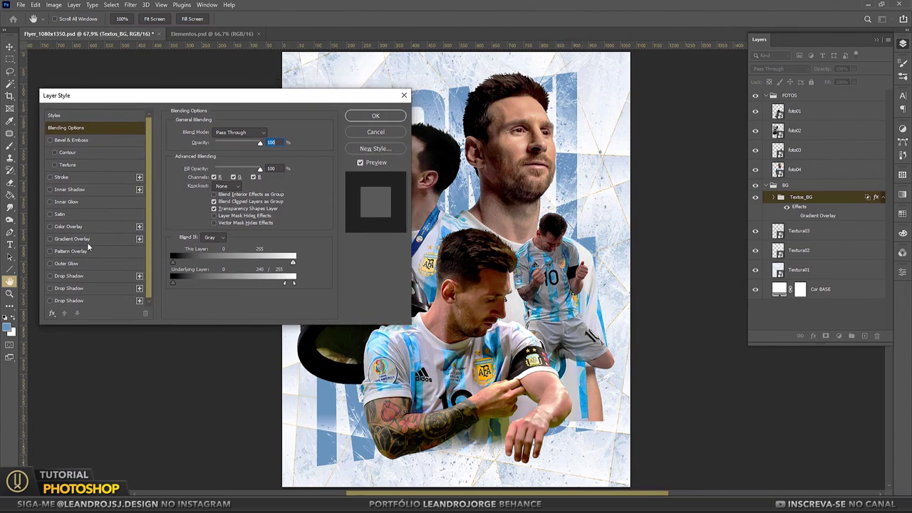
pyautogui.click(51, 241)
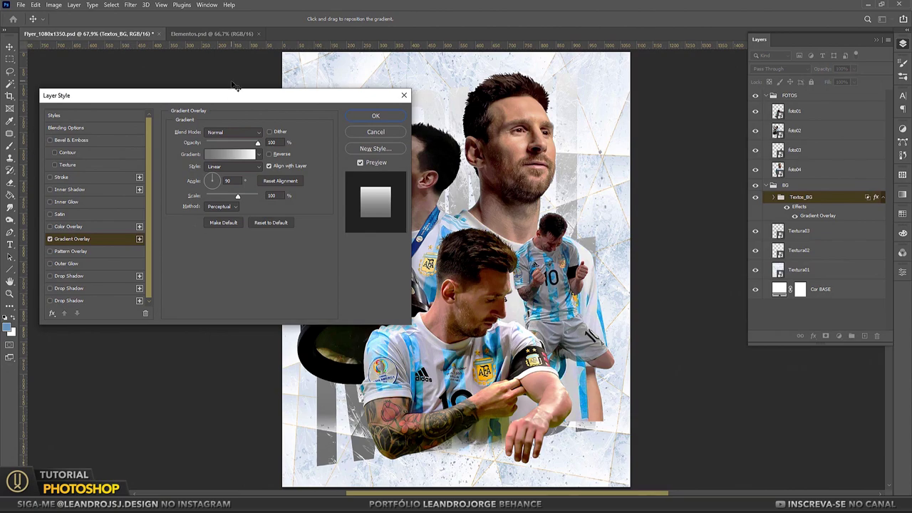
# Set the gradient's left stop to #a6dee8 and add a middle stop of #6aa4cf.
pyautogui.moveTo(232, 96); pyautogui.dragTo(225, 139)
pyautogui.click(221, 196)
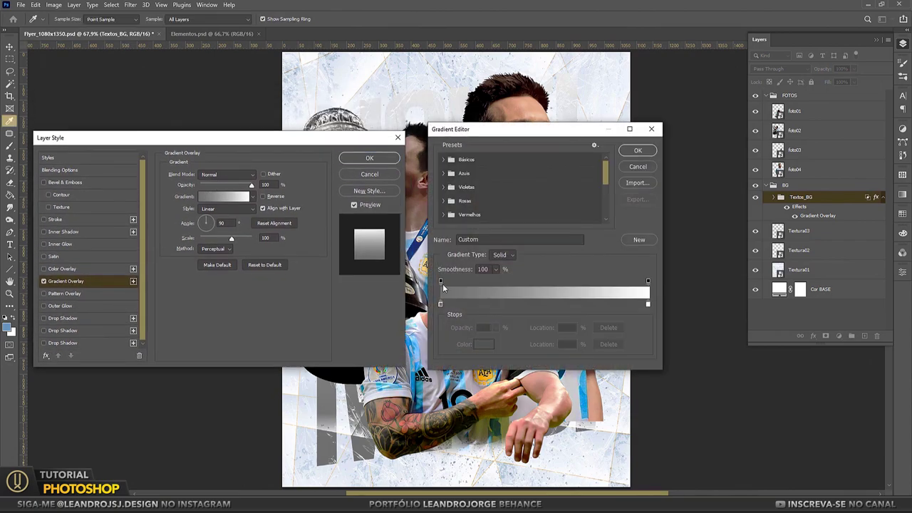
pyautogui.click(441, 305)
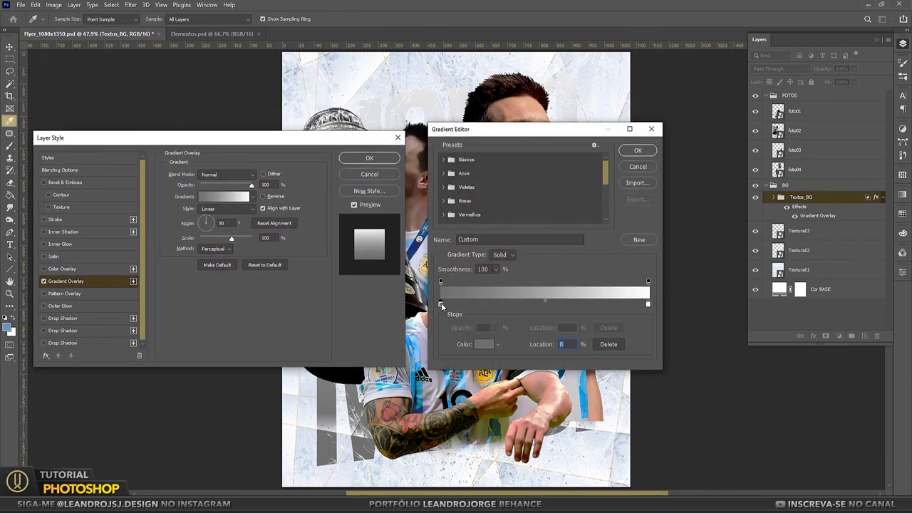
pyautogui.click(485, 344)
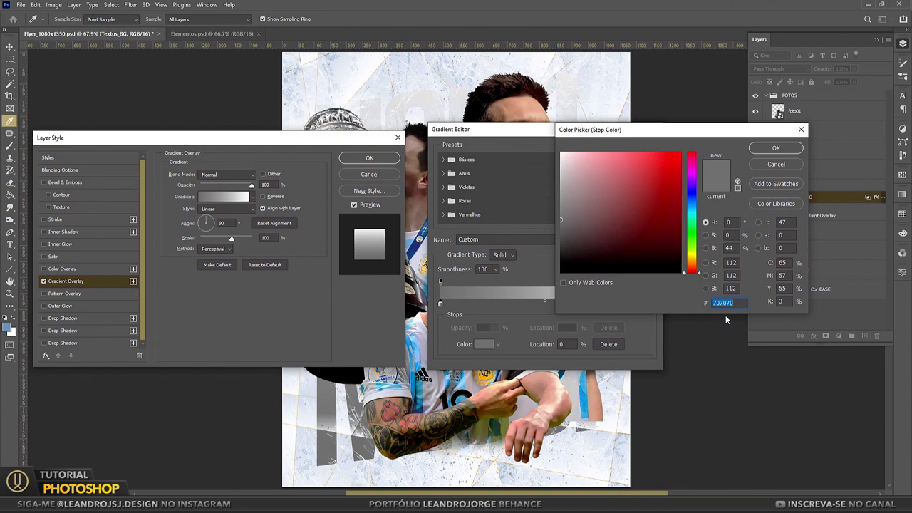
pyautogui.write('a6')
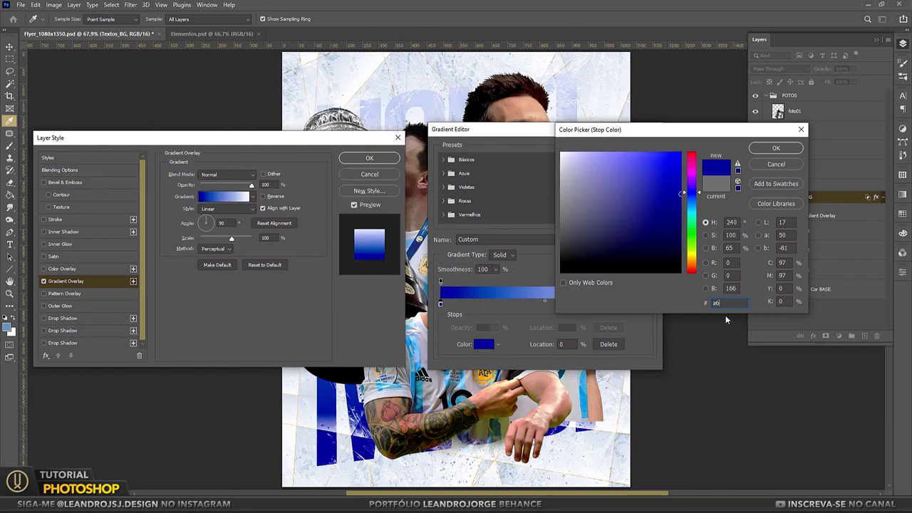
pyautogui.write('dee8')
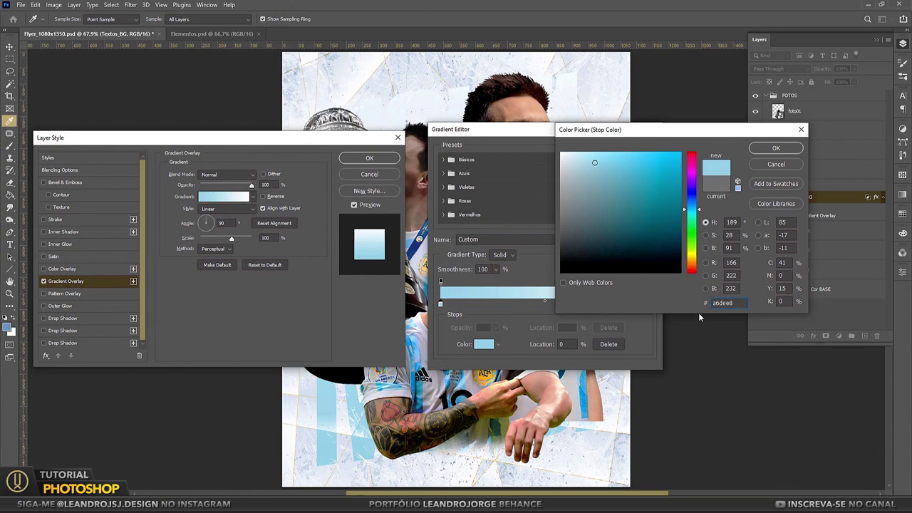
pyautogui.click(776, 149)
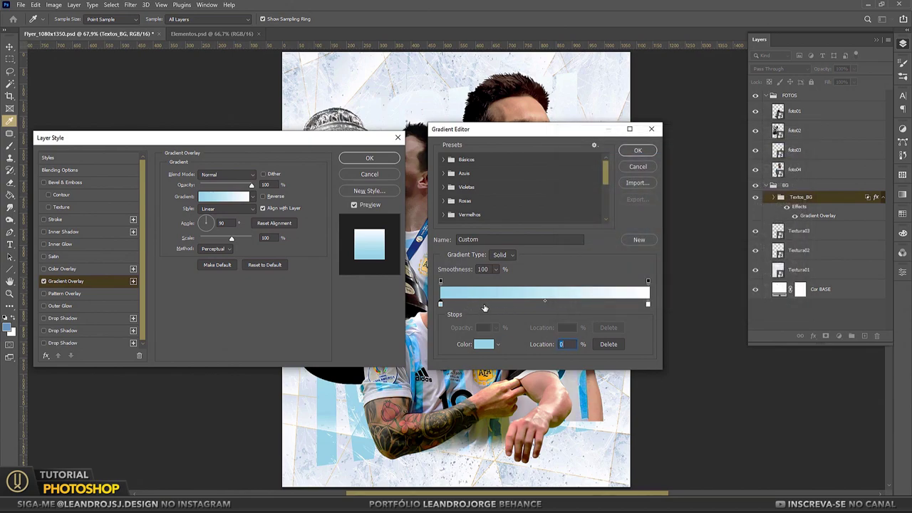
pyautogui.click(484, 304)
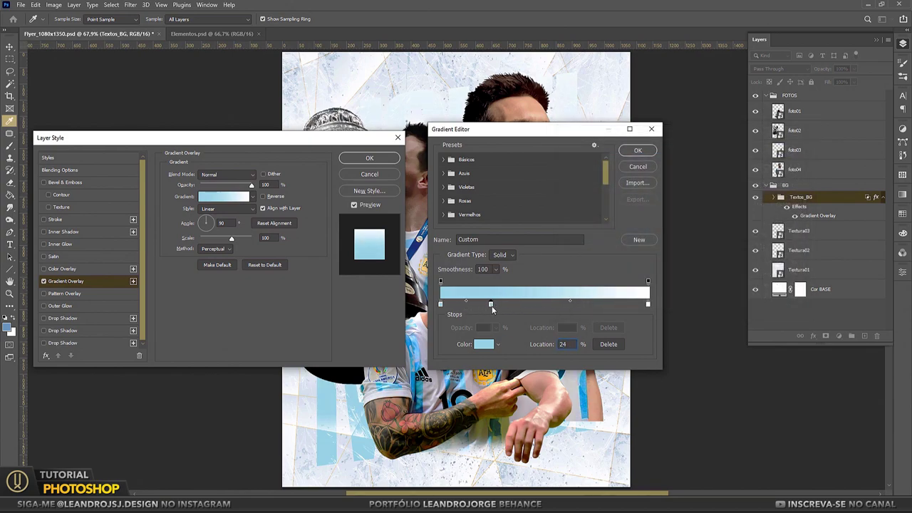
pyautogui.moveTo(495, 304); pyautogui.dragTo(516, 306)
pyautogui.click(488, 345)
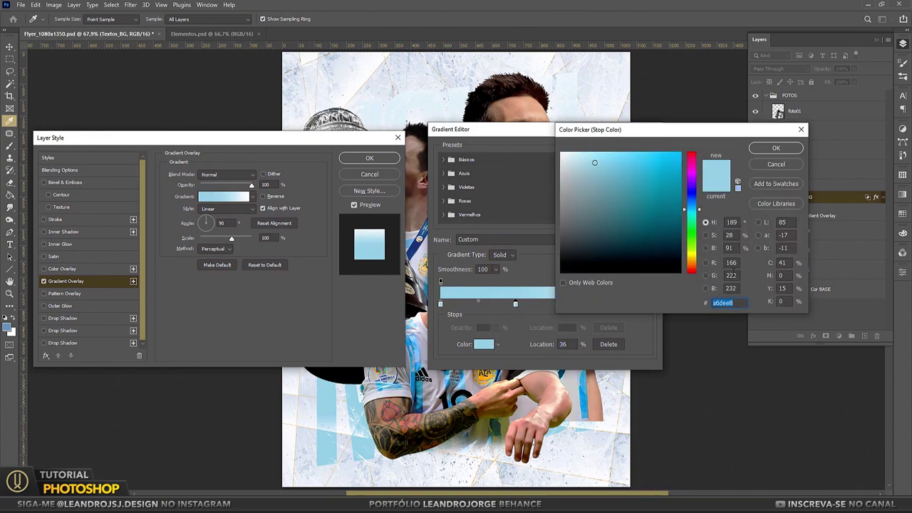
pyautogui.write('6aa')
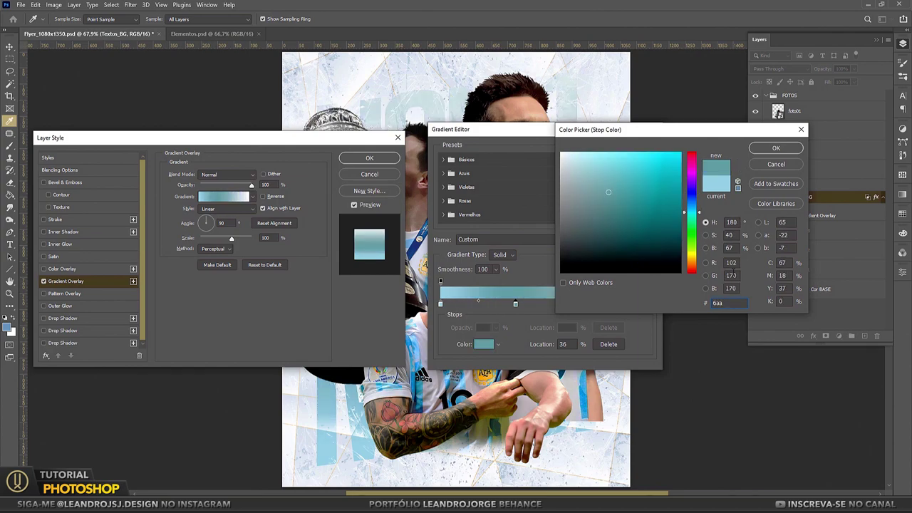
pyautogui.write('4cf')
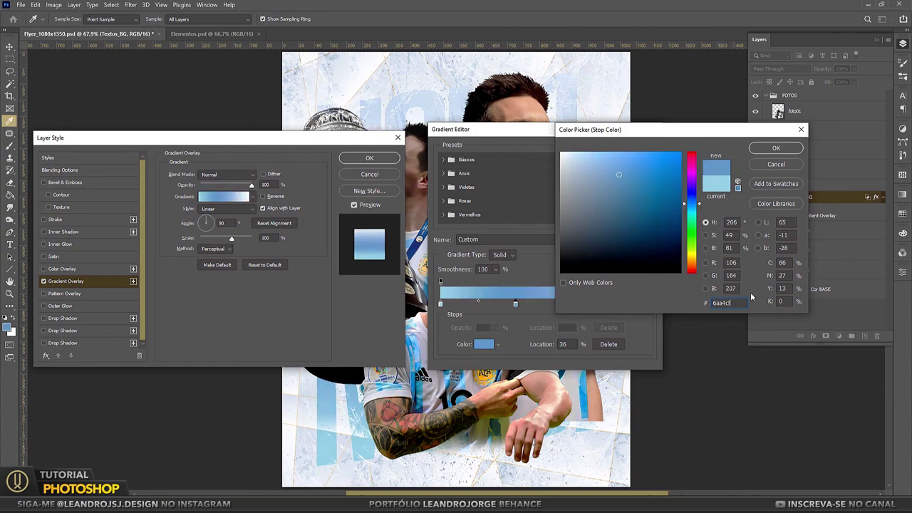
pyautogui.click(777, 148)
# Make the gradient's end stop #87a1af and apply the overlay to the lettering.
pyautogui.click(649, 305)
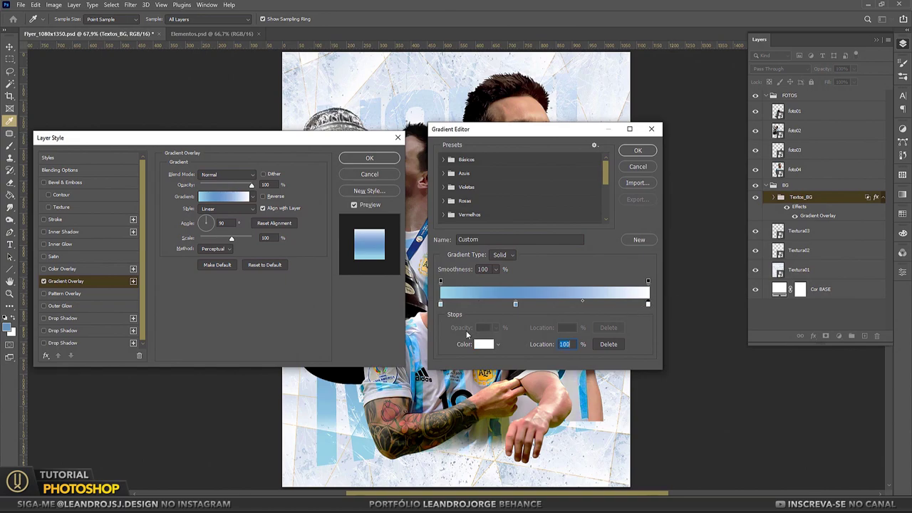
pyautogui.click(483, 344)
pyautogui.write('8')
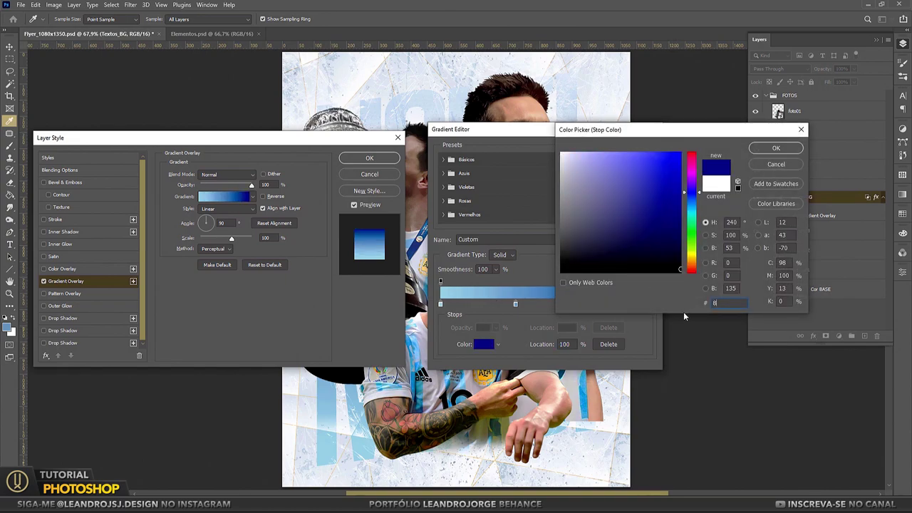
pyautogui.write('7a1')
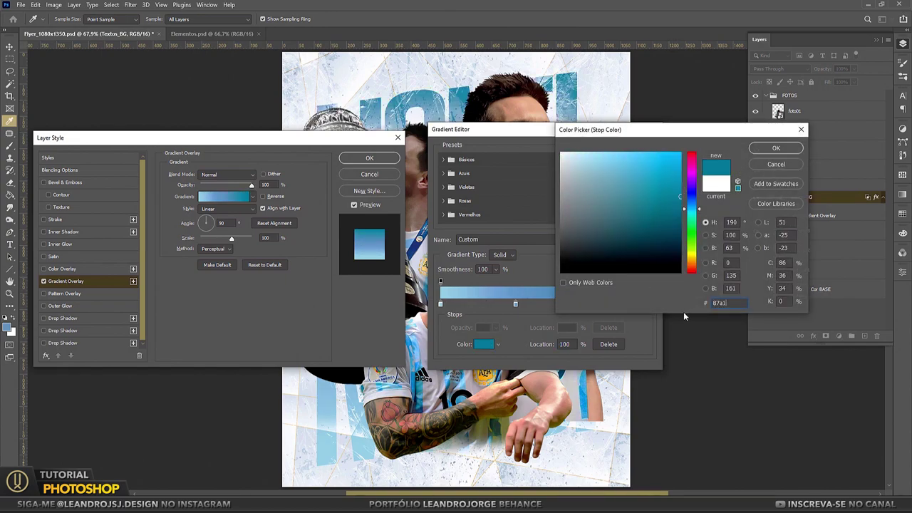
pyautogui.write('a')
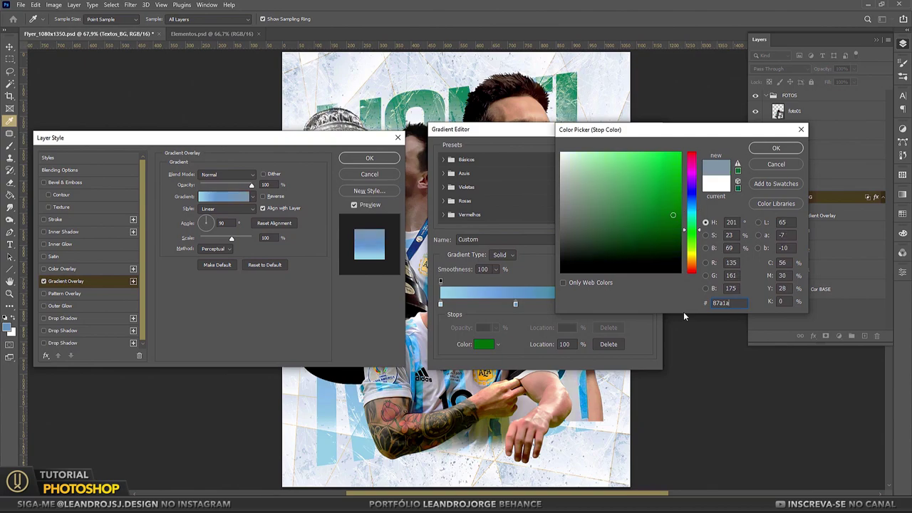
pyautogui.write('f')
pyautogui.click(775, 148)
pyautogui.moveTo(540, 134); pyautogui.dragTo(526, 137)
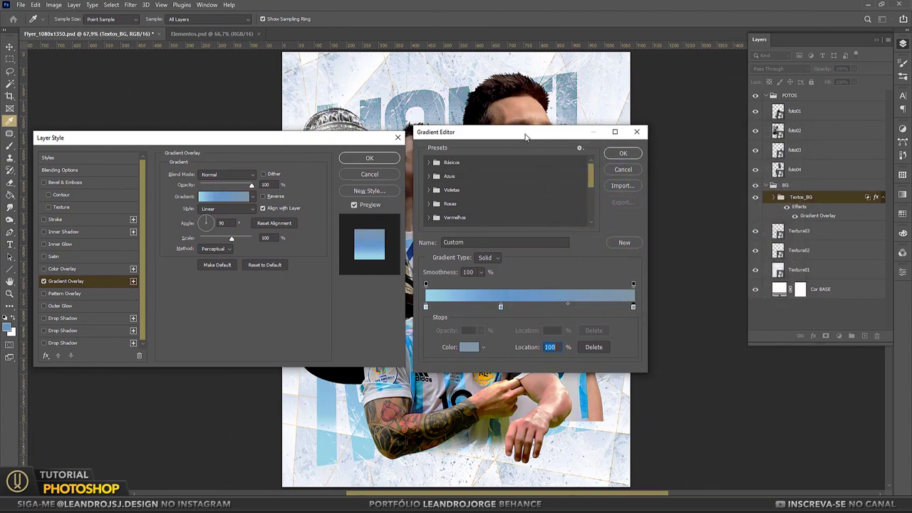
pyautogui.click(622, 154)
pyautogui.moveTo(285, 137); pyautogui.dragTo(526, 173)
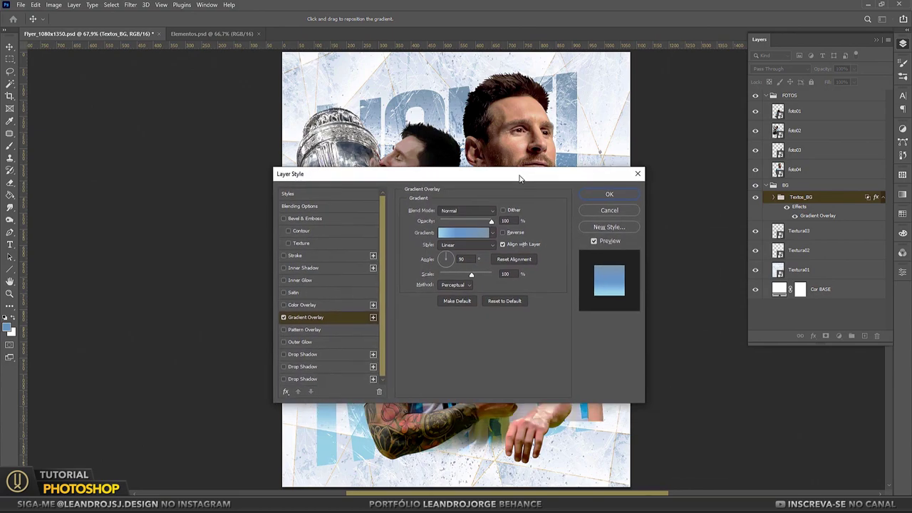
pyautogui.click(610, 193)
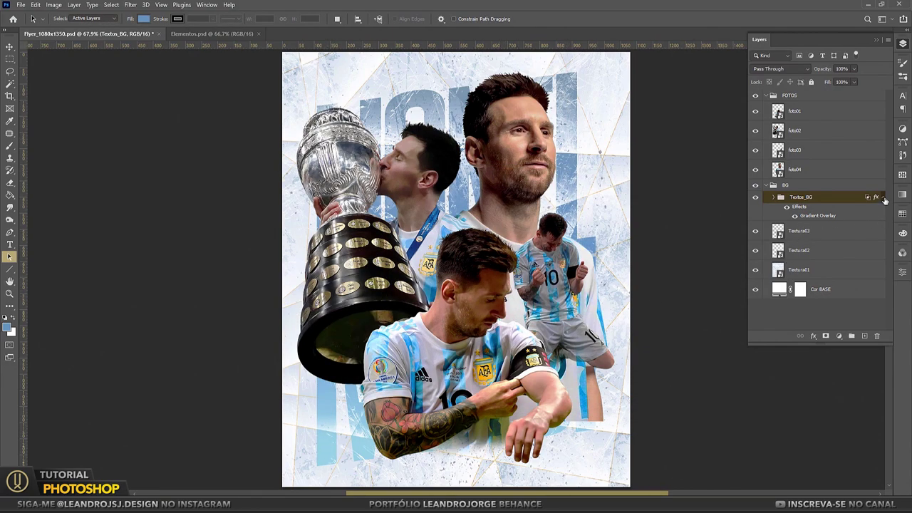
# Select the foto04 photo layer and open the Camera Raw Filter on it.
pyautogui.click(882, 197)
pyautogui.click(784, 186)
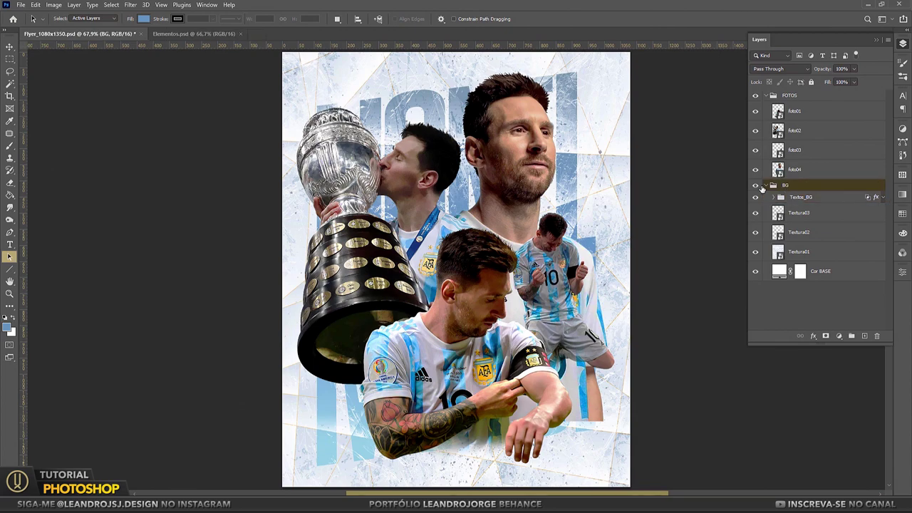
pyautogui.click(766, 186)
pyautogui.click(816, 170)
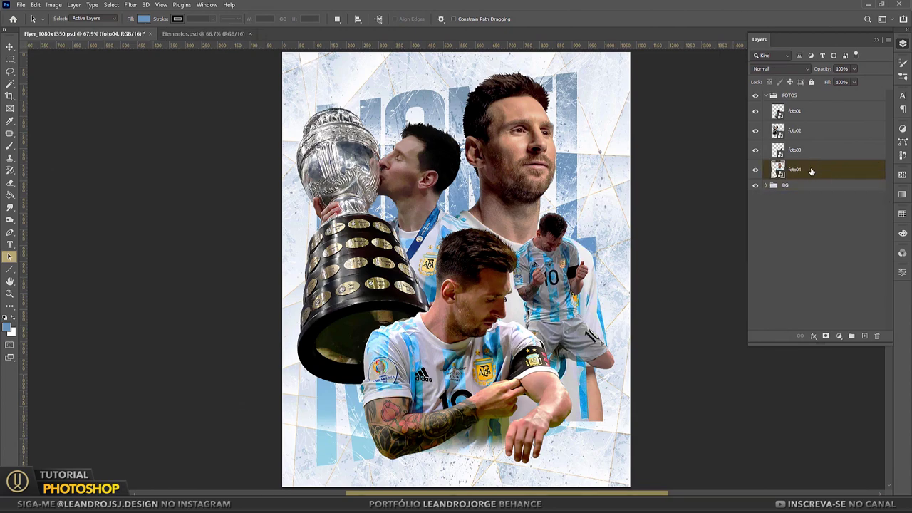
pyautogui.press('v')
pyautogui.rightClick(811, 171)
pyautogui.press('Escape')
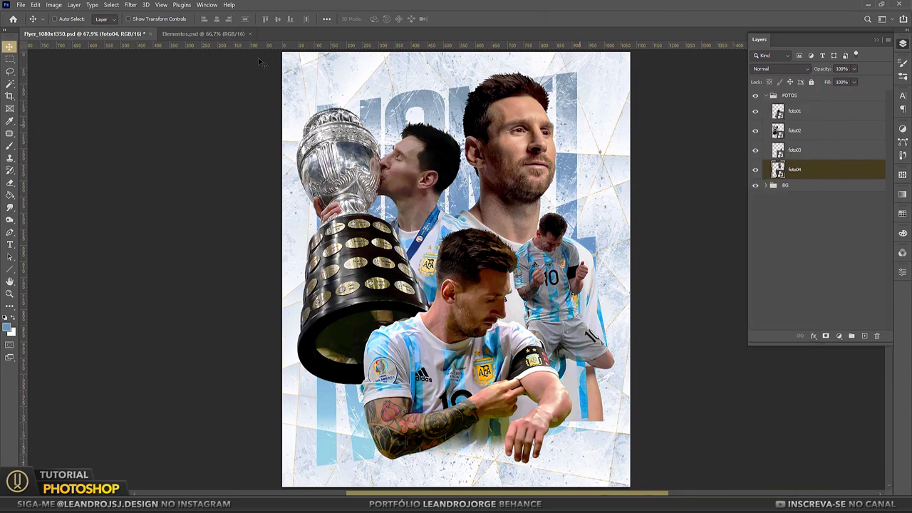
pyautogui.click(130, 5)
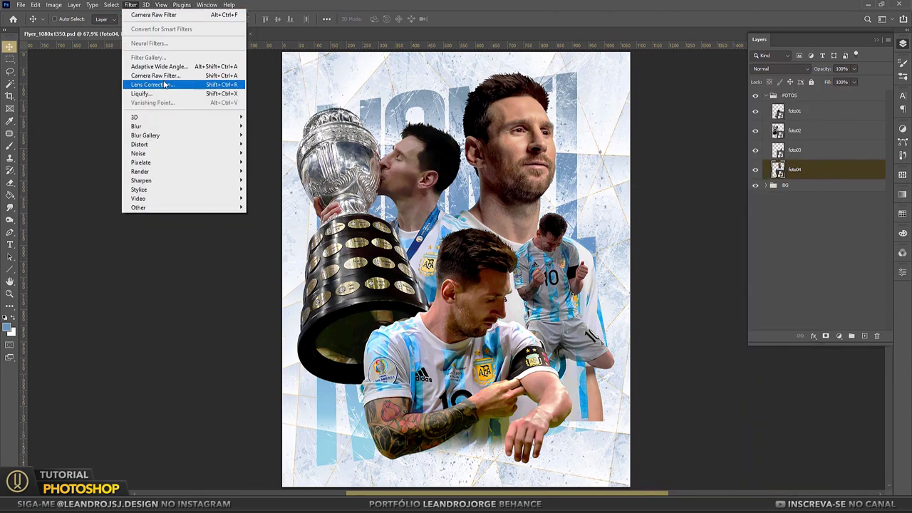
pyautogui.click(161, 72)
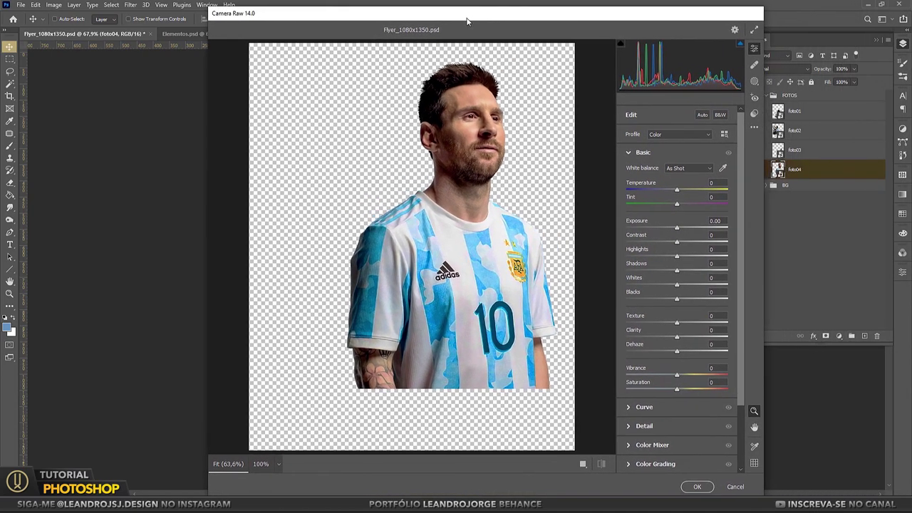
# Grade foto04 with Exposure +0.15, Contrast -24, Blacks +75, Texture +55, Clarity +46.
pyautogui.moveTo(466, 21); pyautogui.dragTo(465, 22)
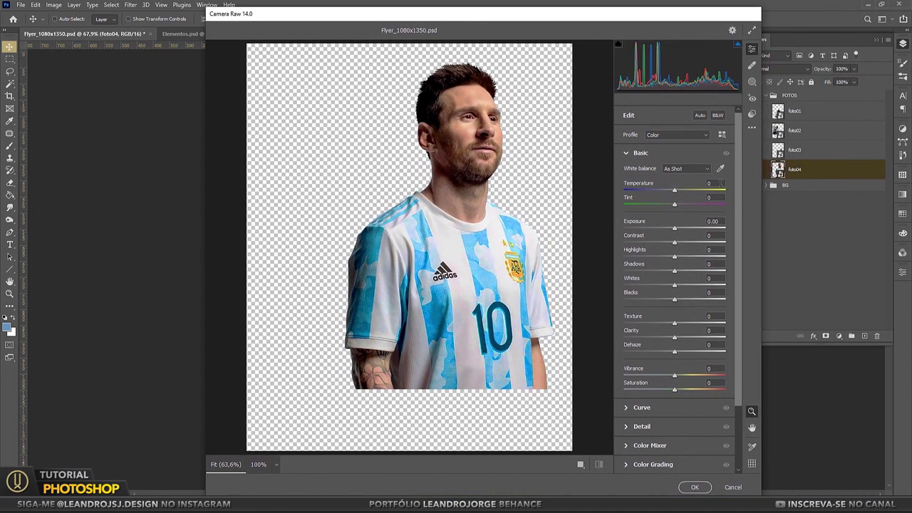
pyautogui.moveTo(675, 228)
pyautogui.mouseDown()
pyautogui.moveTo(661, 244)
pyautogui.moveTo(685, 276)
pyautogui.moveTo(687, 302)
pyautogui.moveTo(713, 303)
pyautogui.moveTo(684, 324)
pyautogui.moveTo(703, 326)
pyautogui.mouseUp()
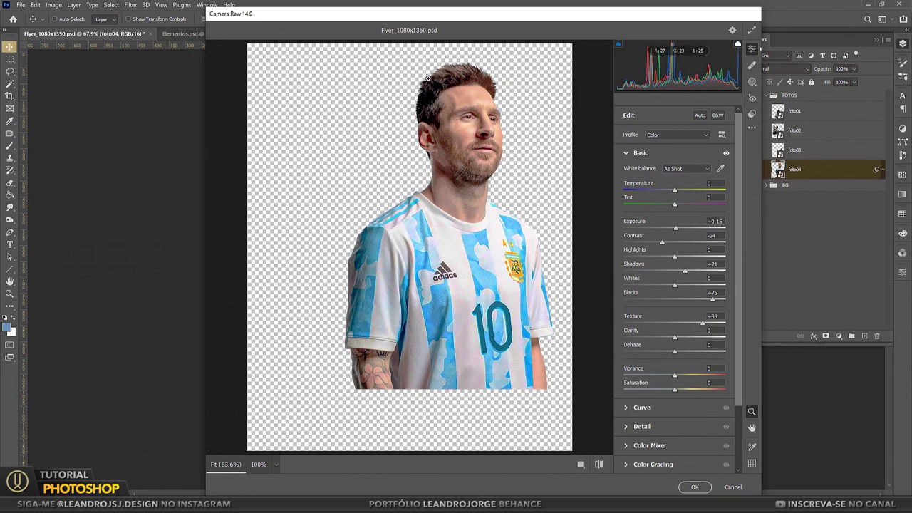
pyautogui.scroll(2, 520, 274)
pyautogui.press('q')
pyautogui.moveTo(377, 271); pyautogui.dragTo(363, 312)
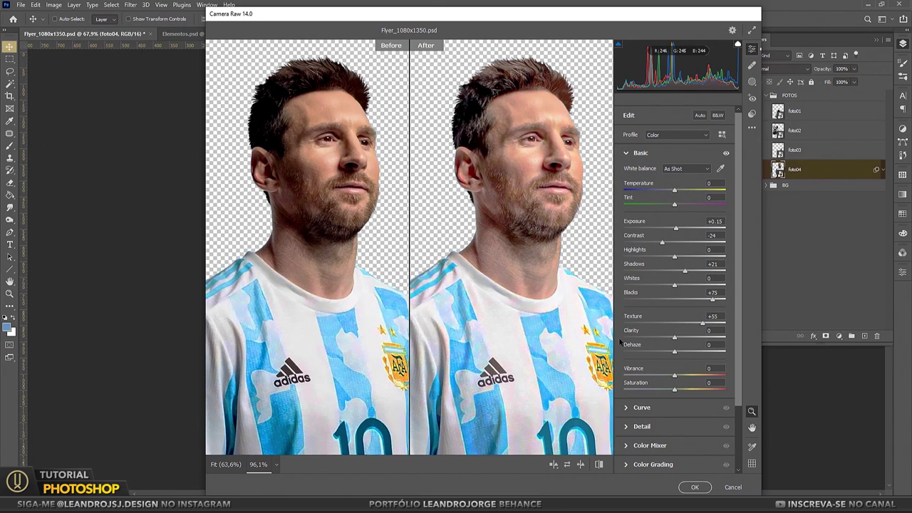
pyautogui.moveTo(674, 337)
pyautogui.mouseDown()
pyautogui.moveTo(699, 337)
pyautogui.moveTo(700, 347)
pyautogui.moveTo(672, 352)
pyautogui.moveTo(679, 392)
pyautogui.mouseUp()
pyautogui.scroll(-1, 518, 172)
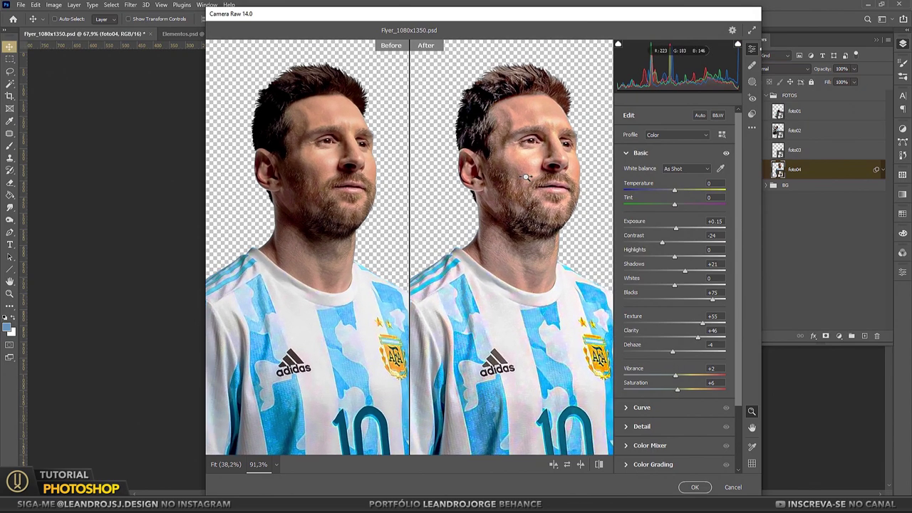
pyautogui.press('Return')
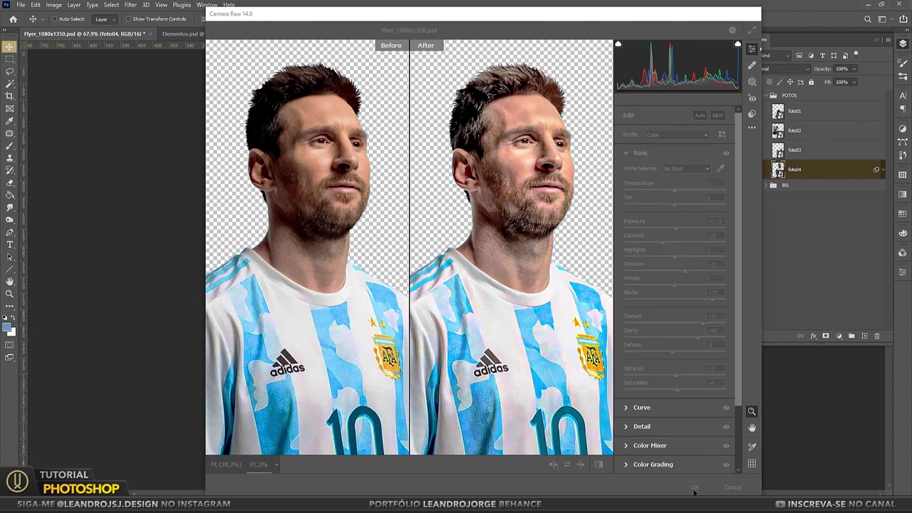
# Wrap foto04 and foto03 in their own groups named FOTO04 and FOTO03.
pyautogui.hotkey('ctrl', 'g')
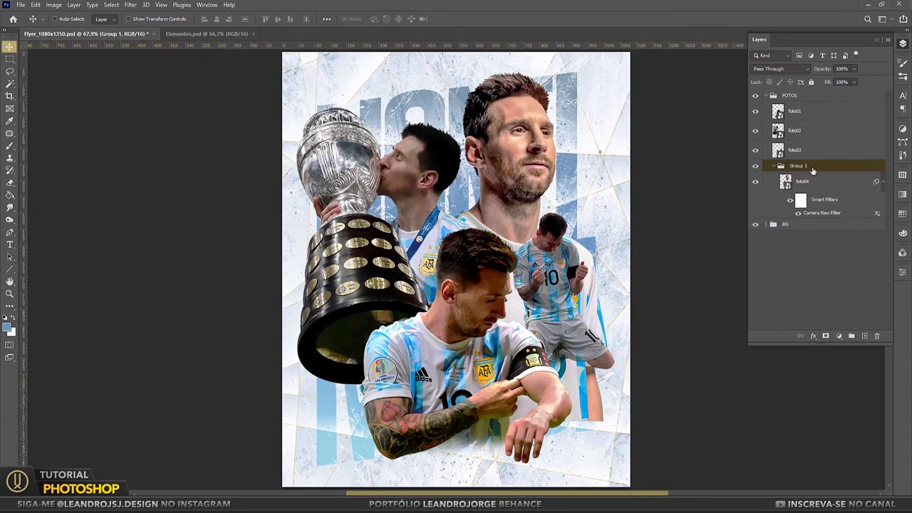
pyautogui.doubleClick(796, 165)
pyautogui.write('FOTO04')
pyautogui.click(811, 151)
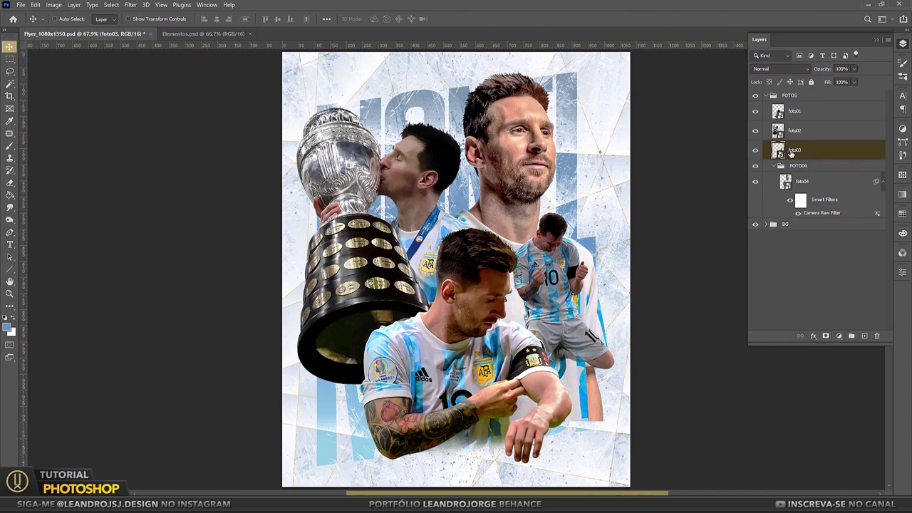
pyautogui.hotkey('ctrl', 'g')
pyautogui.doubleClick(799, 146)
pyautogui.write('FOTO0')
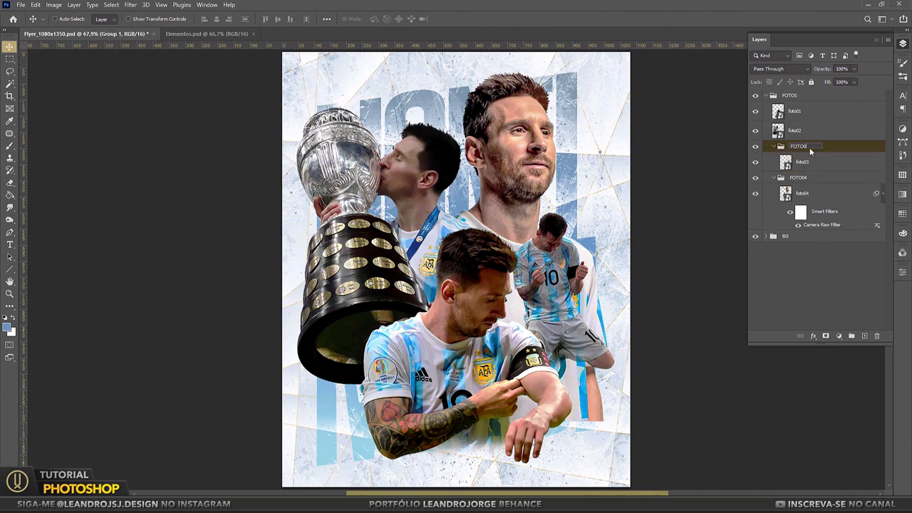
pyautogui.write('3')
pyautogui.click(800, 132)
# Wrap foto02 and foto01 in their own groups named FOTO02 and FOTO01.
pyautogui.hotkey('ctrl', 'g')
pyautogui.doubleClick(799, 127)
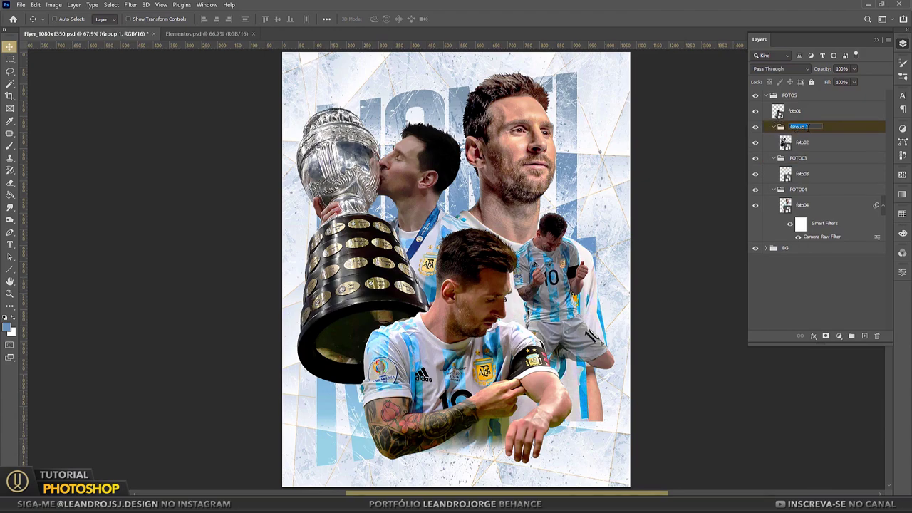
pyautogui.write('2')
pyautogui.click(808, 112)
pyautogui.hotkey('ctrl', 'g')
pyautogui.doubleClick(799, 108)
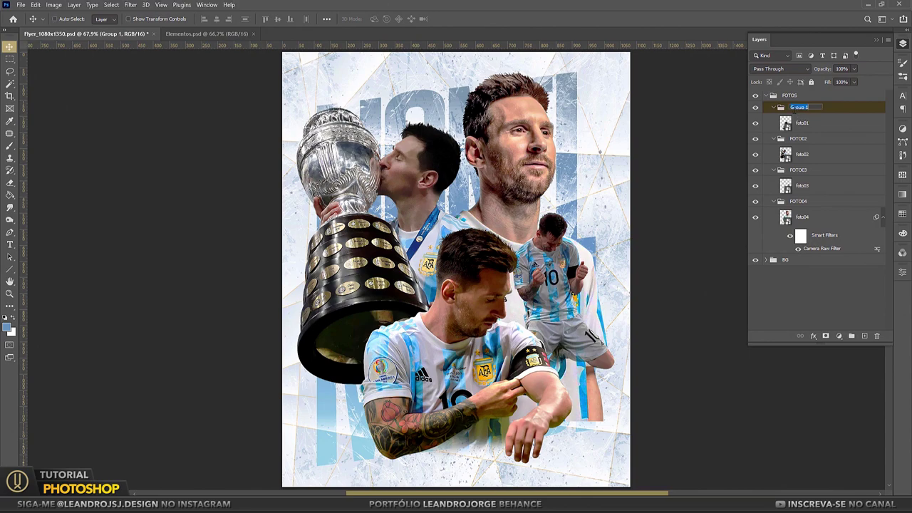
pyautogui.write('FOTO01')
pyautogui.click(811, 125)
# Open Camera Raw on foto01, cool Temperature to -12 and raise exposure slightly.
pyautogui.click(773, 202)
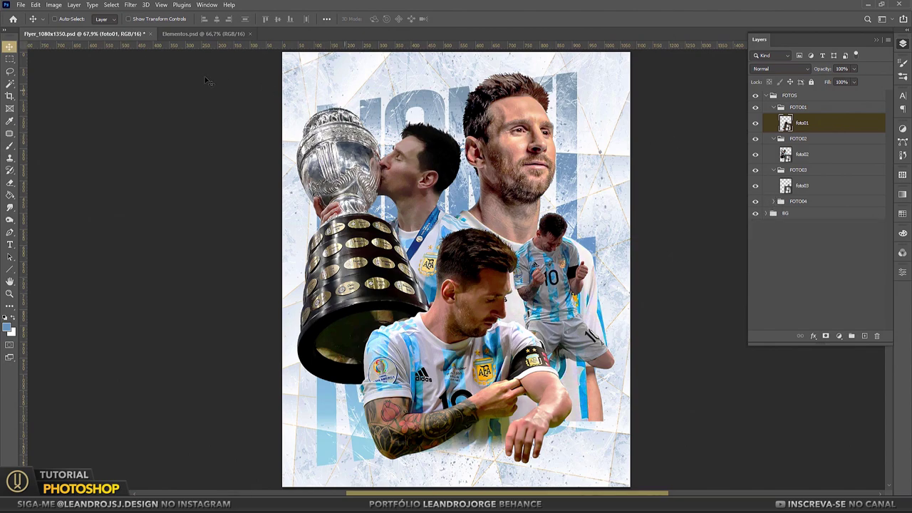
pyautogui.click(130, 5)
pyautogui.click(160, 75)
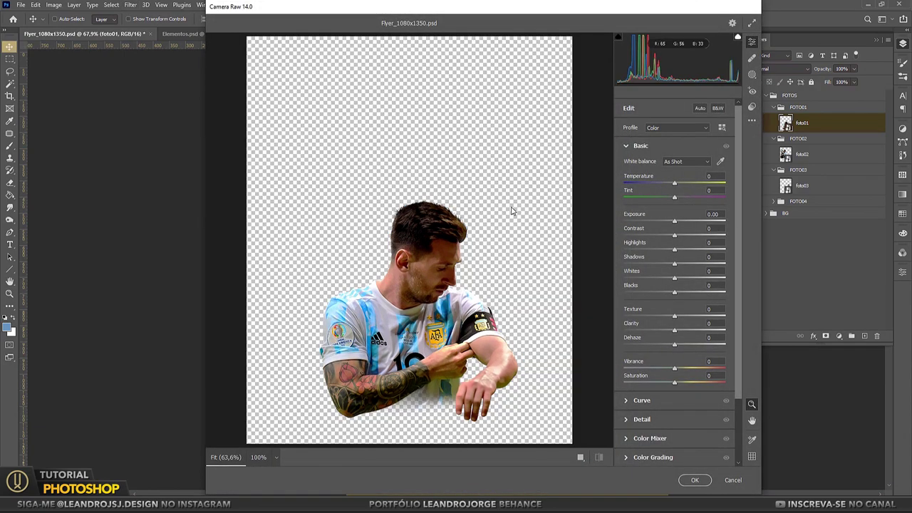
pyautogui.moveTo(675, 184); pyautogui.dragTo(668, 185)
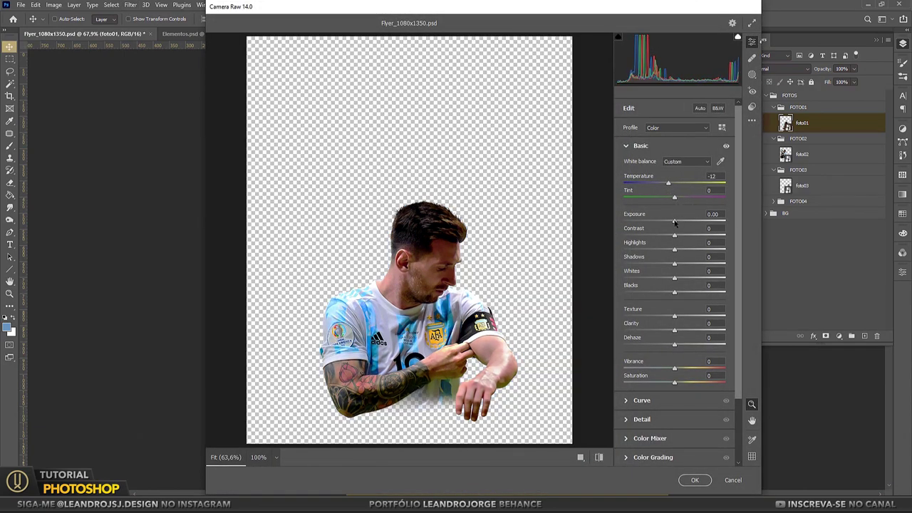
pyautogui.moveTo(674, 222)
pyautogui.mouseDown()
pyautogui.moveTo(663, 235)
pyautogui.moveTo(674, 282)
pyautogui.mouseUp()
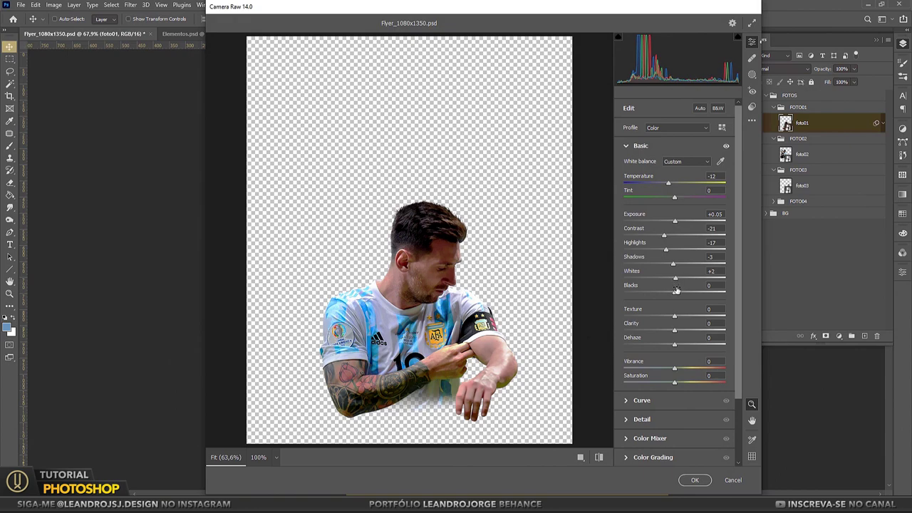
# Set foto01's Blacks +75, Texture +55, Clarity +42, Vibrance -7, nudge saturation up, and accept.
pyautogui.moveTo(676, 291); pyautogui.dragTo(713, 291)
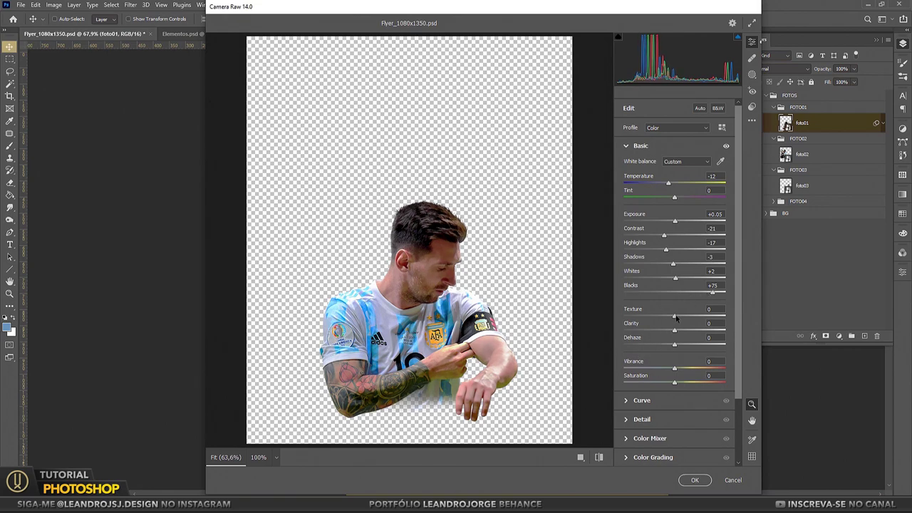
pyautogui.moveTo(675, 316)
pyautogui.mouseDown()
pyautogui.moveTo(706, 322)
pyautogui.moveTo(672, 344)
pyautogui.moveTo(672, 368)
pyautogui.mouseUp()
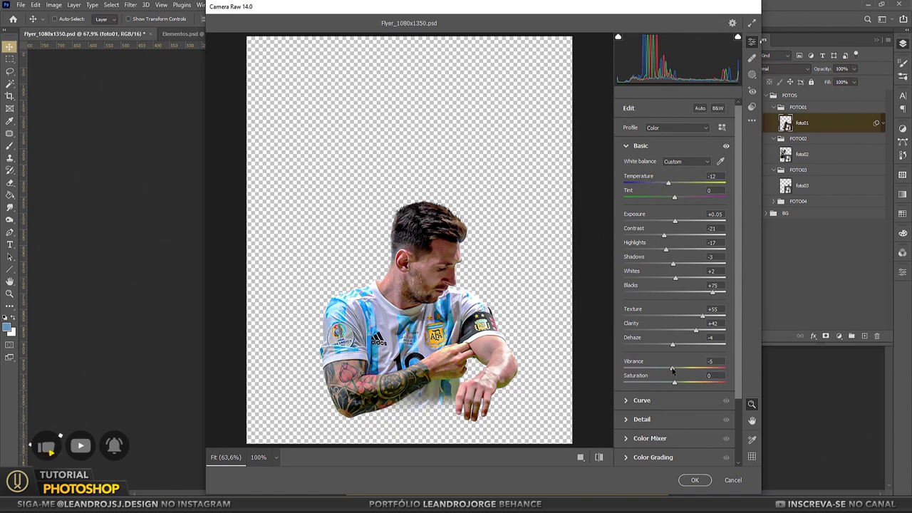
pyautogui.click(580, 457)
pyautogui.scroll(2, 491, 269)
pyautogui.scroll(2, 491, 270)
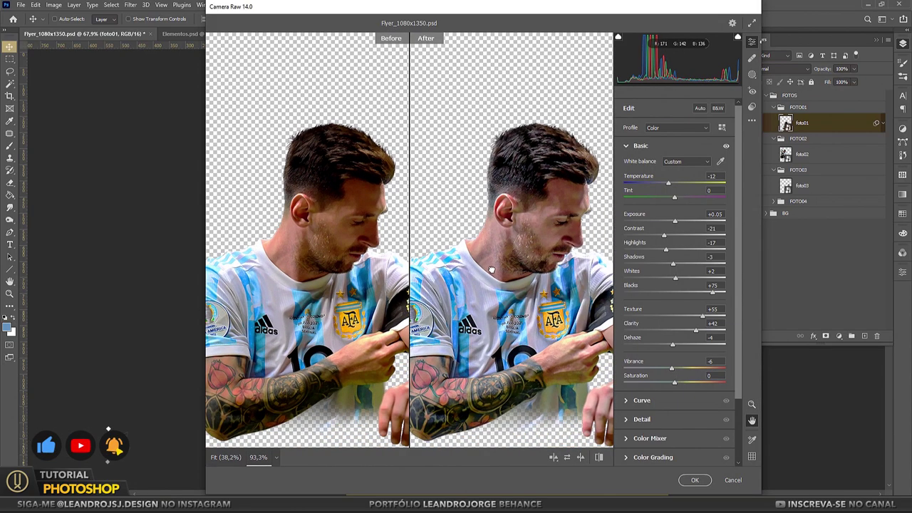
pyautogui.scroll(2, 491, 269)
pyautogui.moveTo(672, 368); pyautogui.dragTo(678, 384)
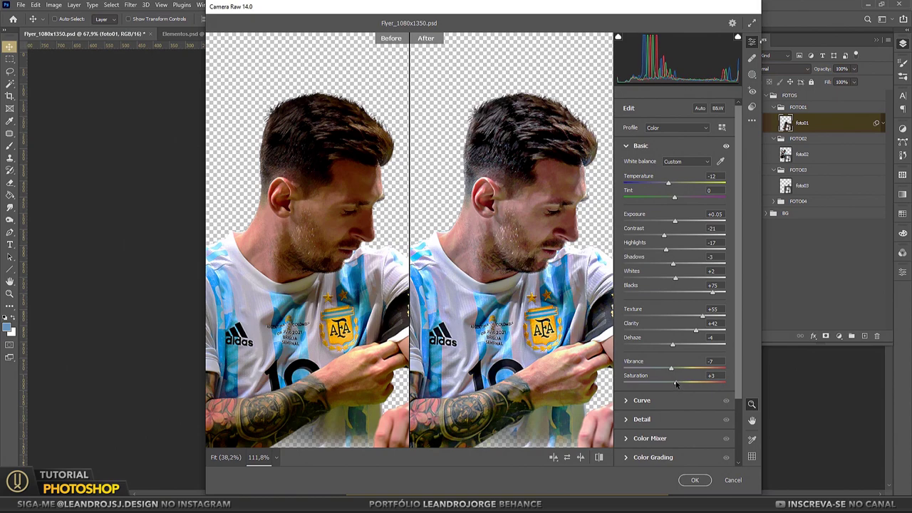
pyautogui.moveTo(542, 298); pyautogui.dragTo(528, 293)
pyautogui.click(695, 481)
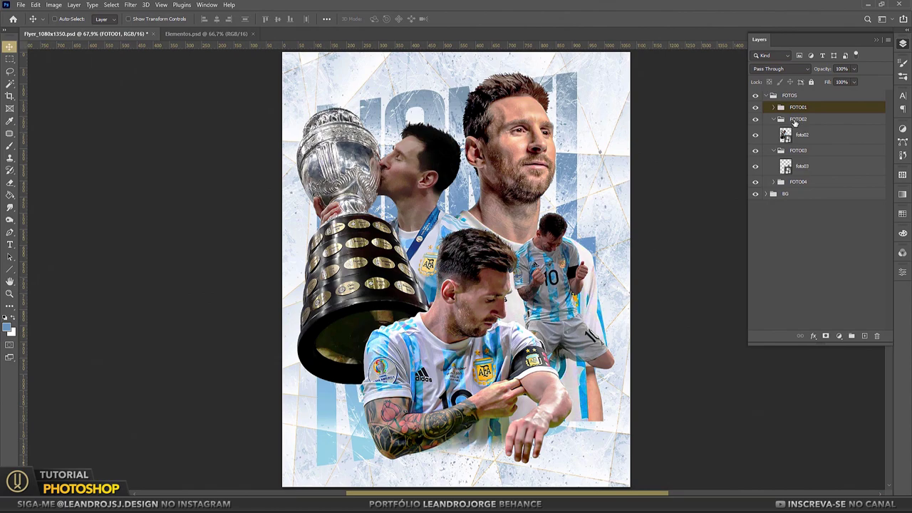
# Select the foto03 layer and open the Camera Raw Filter on it.
pyautogui.click(795, 121)
pyautogui.click(802, 147)
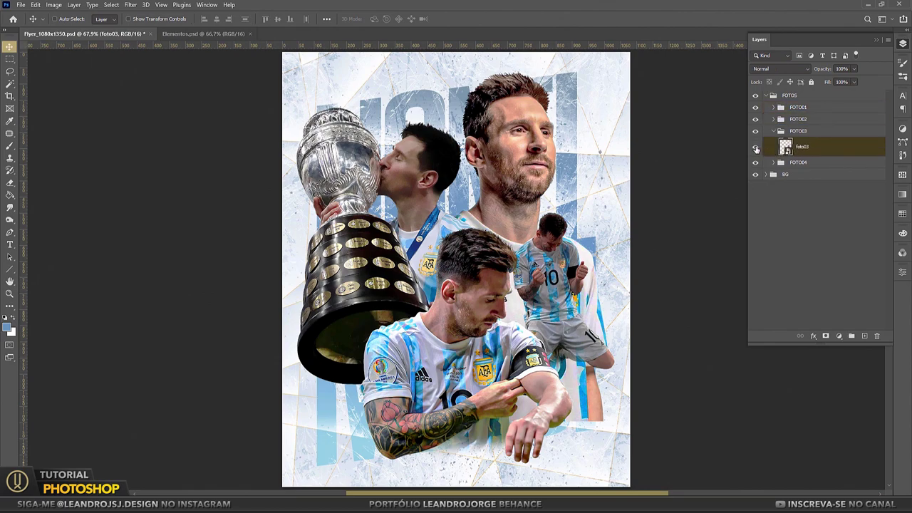
pyautogui.click(130, 5)
pyautogui.click(146, 84)
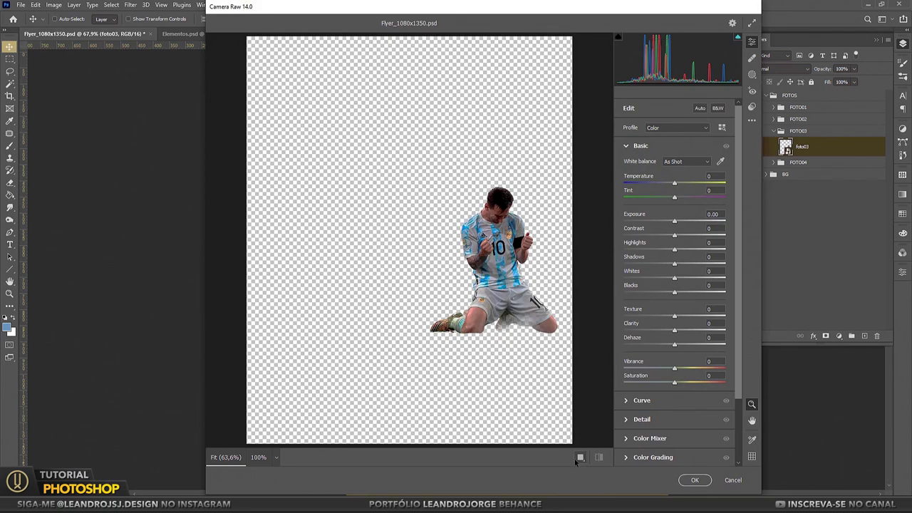
# Set foto03 to Exposure +0.15, Contrast -24, Shadows +21, Blacks +75, Texture +55, Clarity +46.
pyautogui.click(580, 457)
pyautogui.scroll(3, 335, 216)
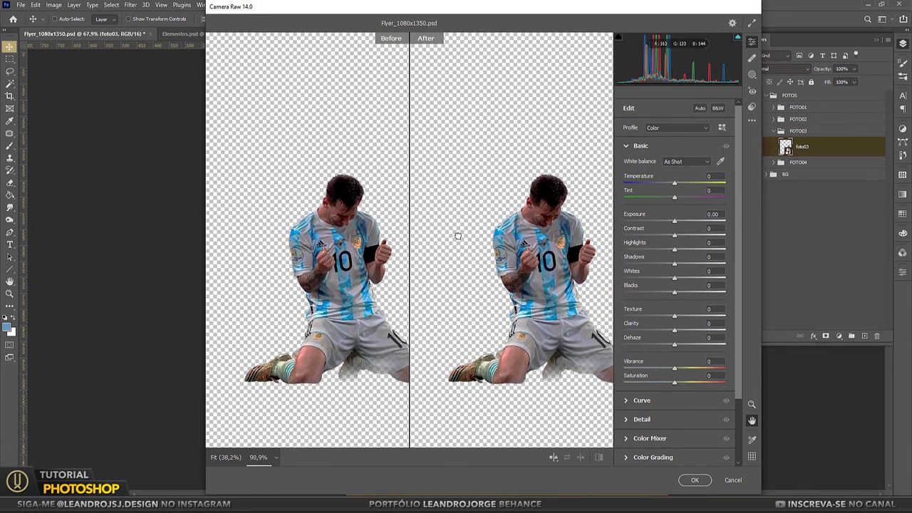
pyautogui.moveTo(457, 235); pyautogui.dragTo(437, 214)
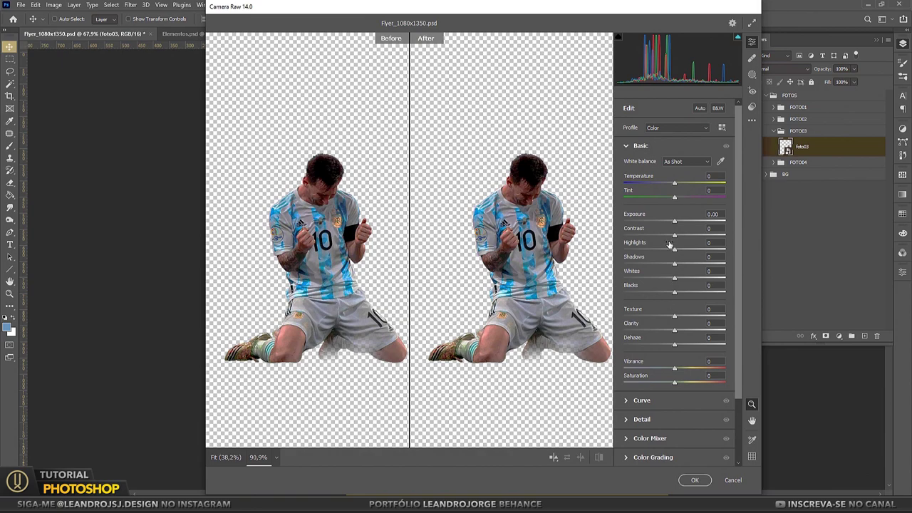
pyautogui.moveTo(676, 222)
pyautogui.mouseDown()
pyautogui.moveTo(685, 222)
pyautogui.moveTo(662, 235)
pyautogui.moveTo(679, 268)
pyautogui.moveTo(716, 298)
pyautogui.moveTo(699, 335)
pyautogui.mouseUp()
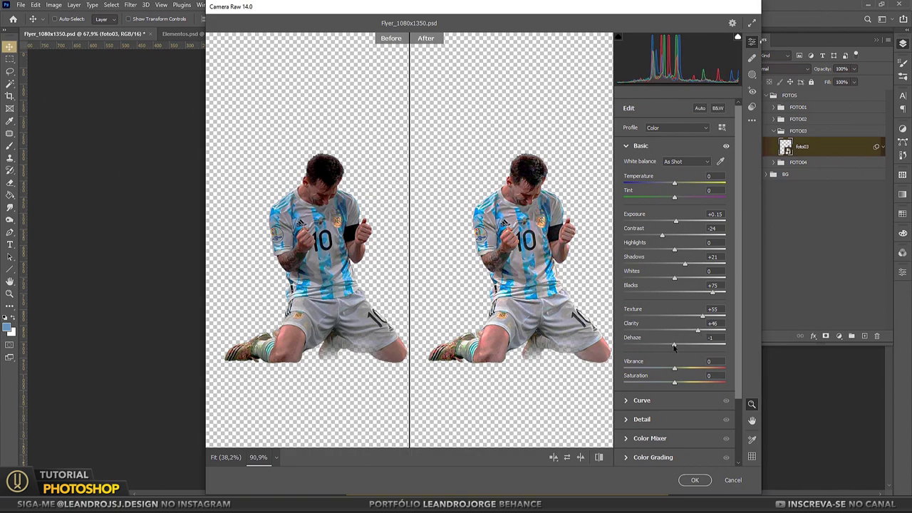
pyautogui.moveTo(675, 367); pyautogui.dragTo(679, 385)
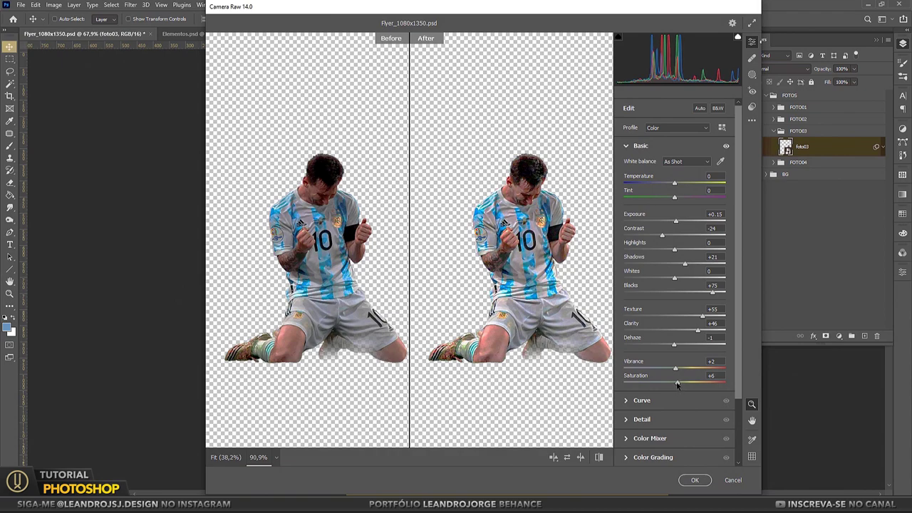
# Apply foto03's Camera Raw grade and select the foto02 layer in FOTO02.
pyautogui.click(696, 480)
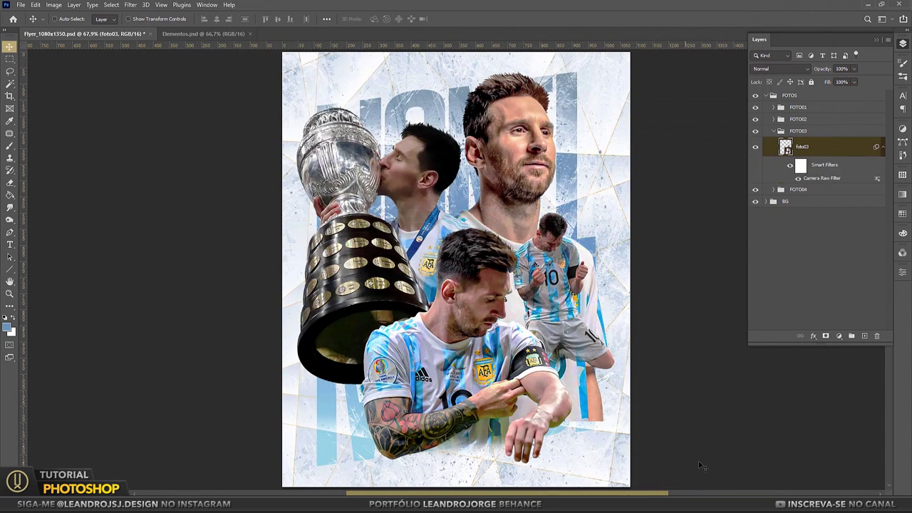
pyautogui.click(773, 131)
pyautogui.click(774, 119)
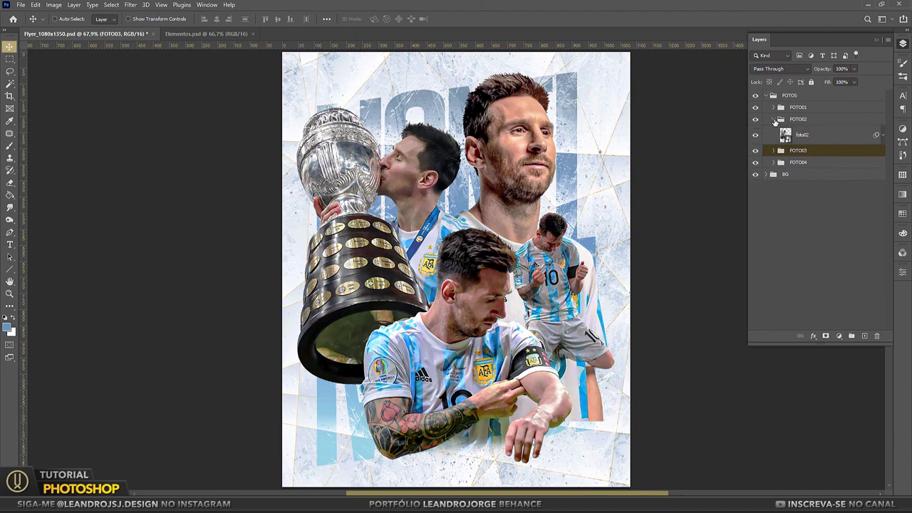
pyautogui.click(790, 135)
pyautogui.click(756, 136)
pyautogui.click(755, 136)
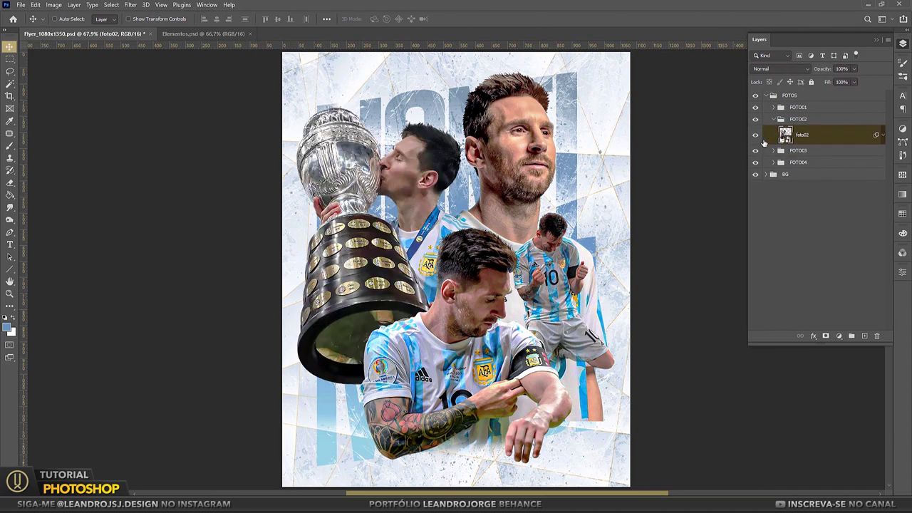
# Add a Levels adjustment to foto02 with input levels 0, 0.91 and 249.
pyautogui.click(839, 336)
pyautogui.click(846, 208)
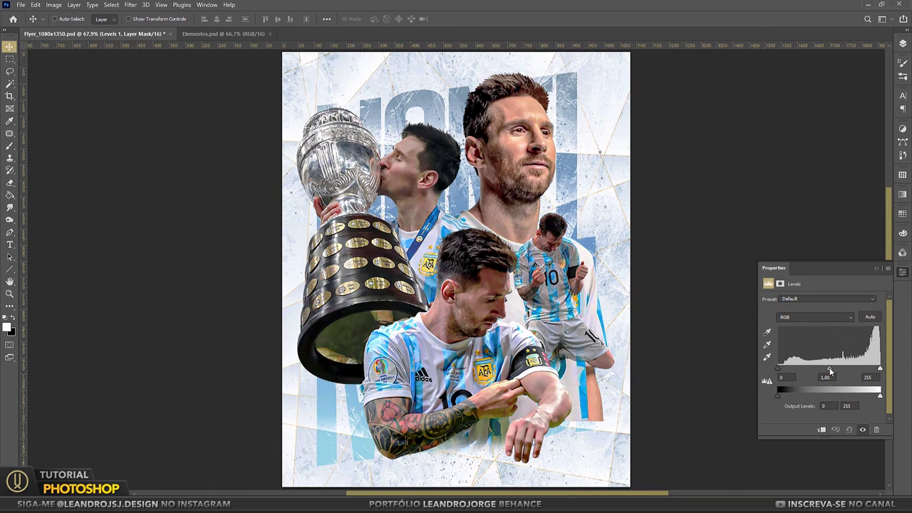
pyautogui.moveTo(829, 368); pyautogui.dragTo(823, 367)
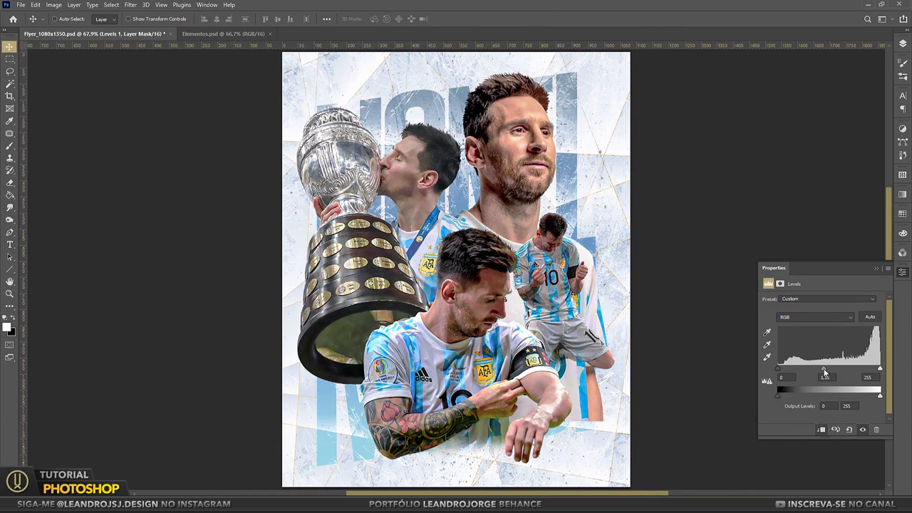
pyautogui.moveTo(778, 275); pyautogui.dragTo(664, 179)
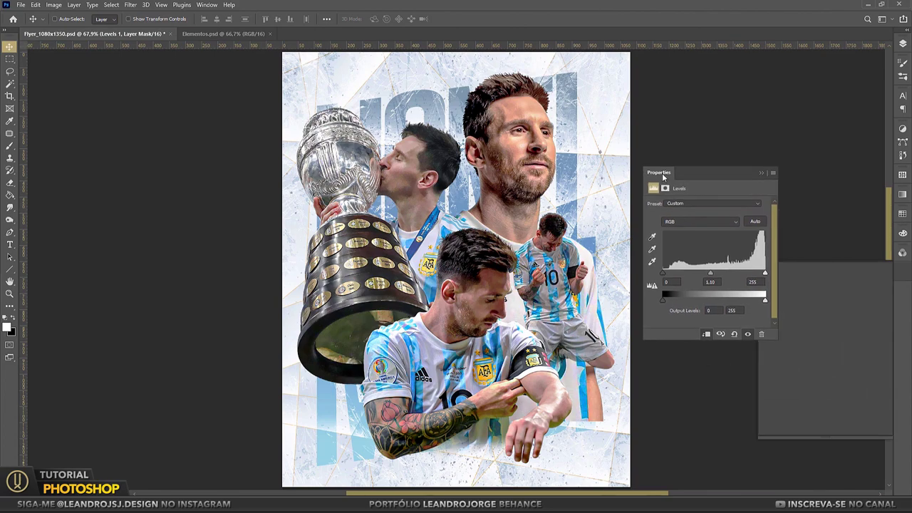
pyautogui.moveTo(710, 272)
pyautogui.mouseDown()
pyautogui.moveTo(762, 273)
pyautogui.moveTo(718, 275)
pyautogui.mouseUp()
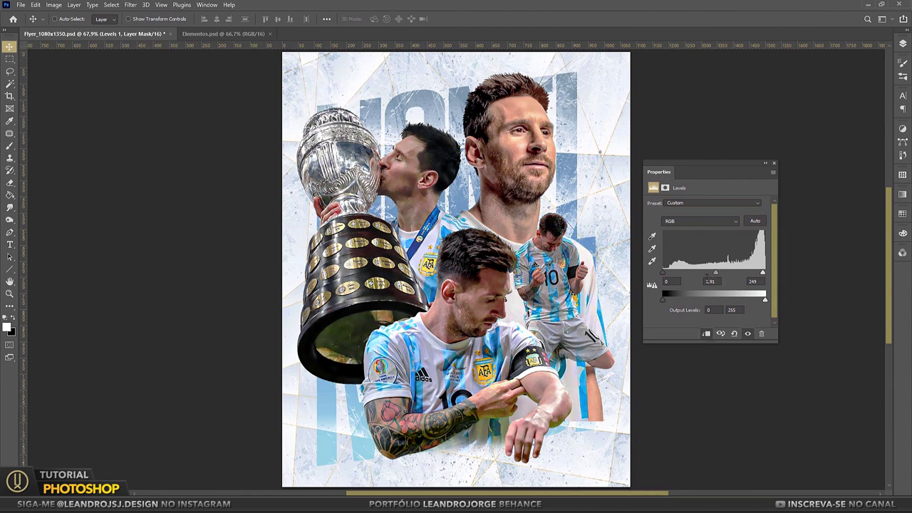
pyautogui.click(775, 163)
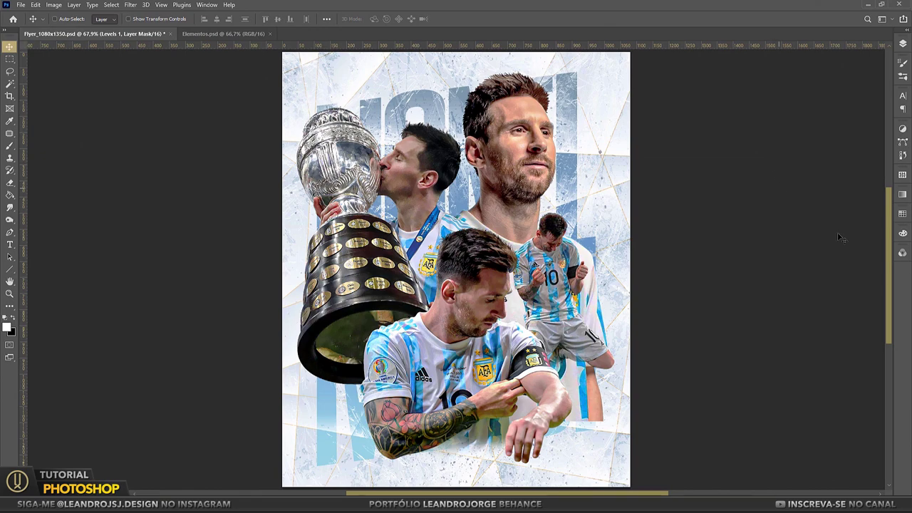
pyautogui.click(903, 44)
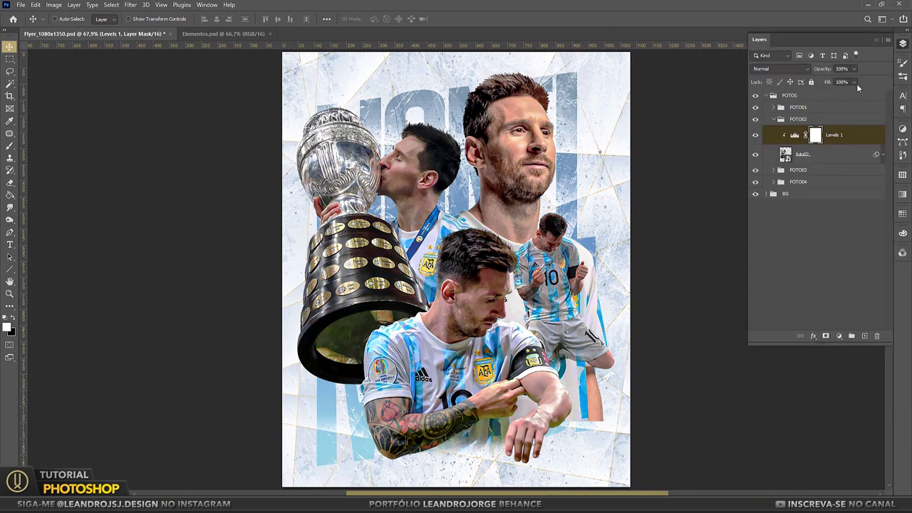
pyautogui.click(826, 154)
# Add an orange Color Fill layer on foto02 in Soft Light at 60% opacity.
pyautogui.click(838, 335)
pyautogui.click(844, 172)
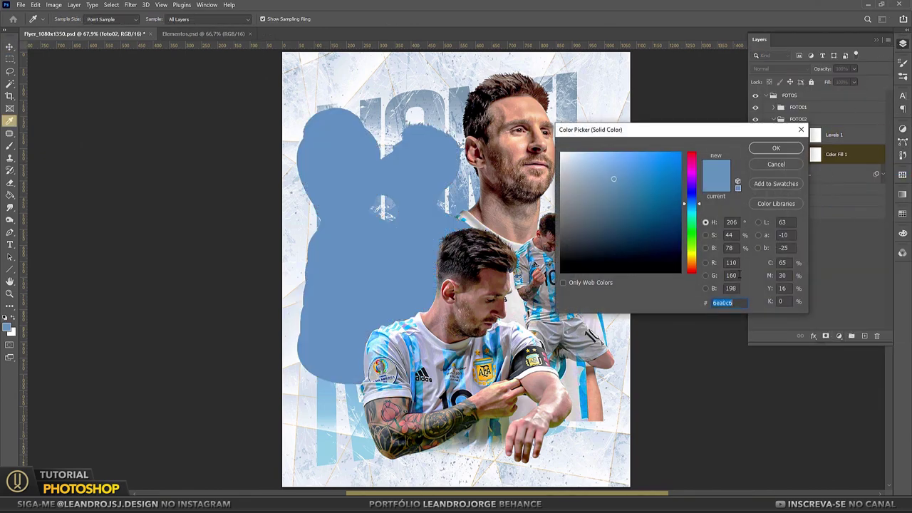
pyautogui.write('f5a646')
pyautogui.click(776, 147)
pyautogui.click(781, 69)
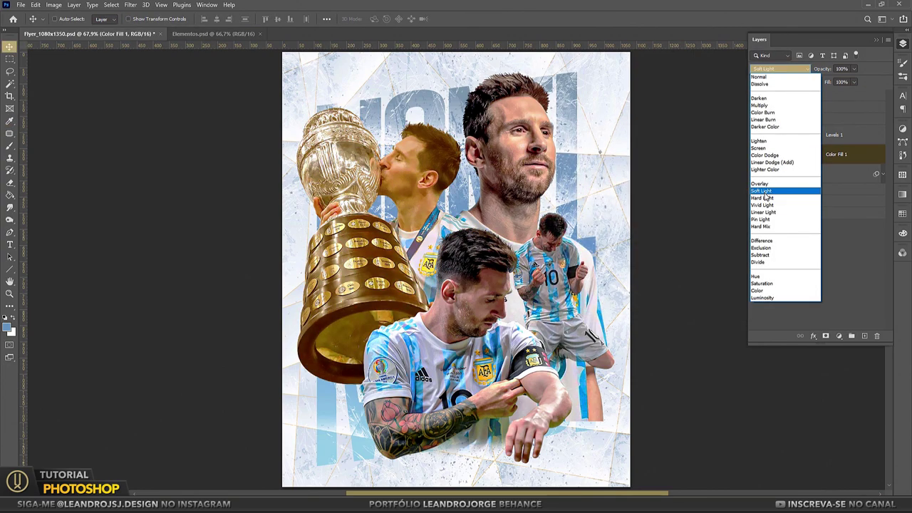
pyautogui.click(763, 191)
pyautogui.click(842, 69)
pyautogui.write('60')
pyautogui.press('Return')
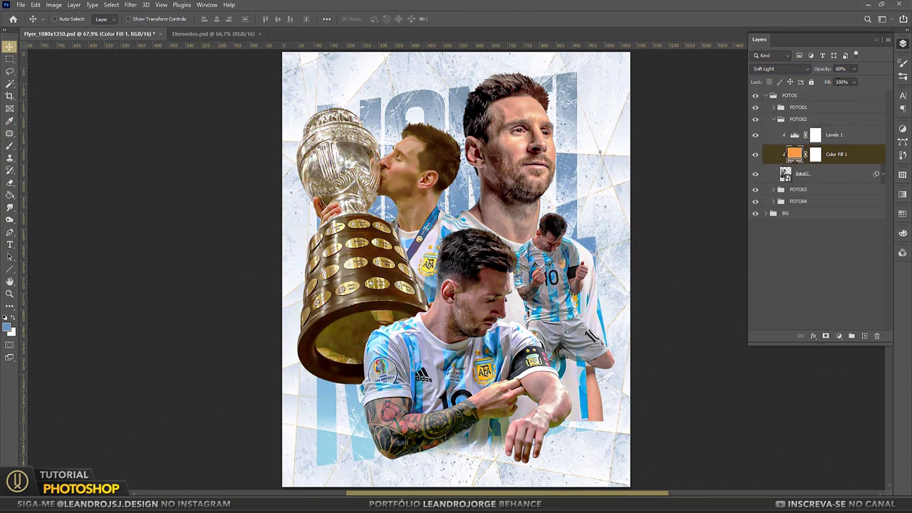
# Paint black at 15% flow on the fill's mask over the trophy base and face.
pyautogui.click(814, 155)
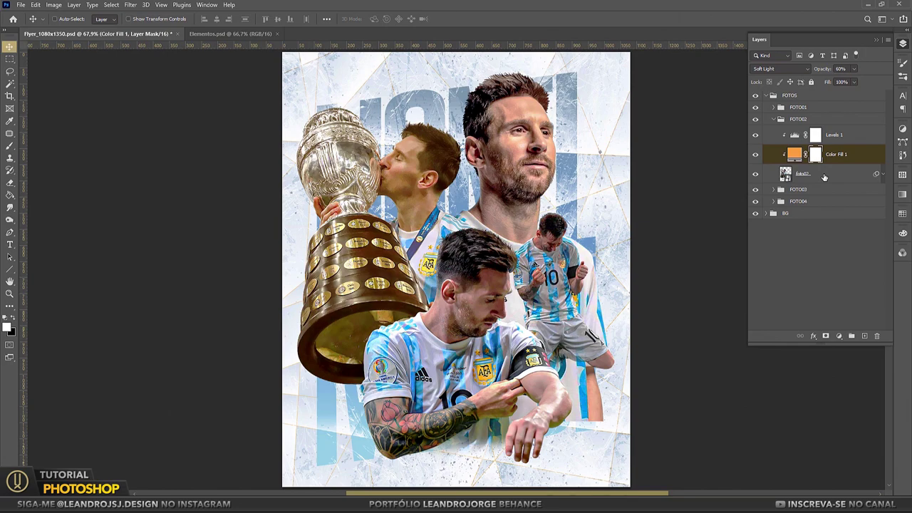
pyautogui.press('b')
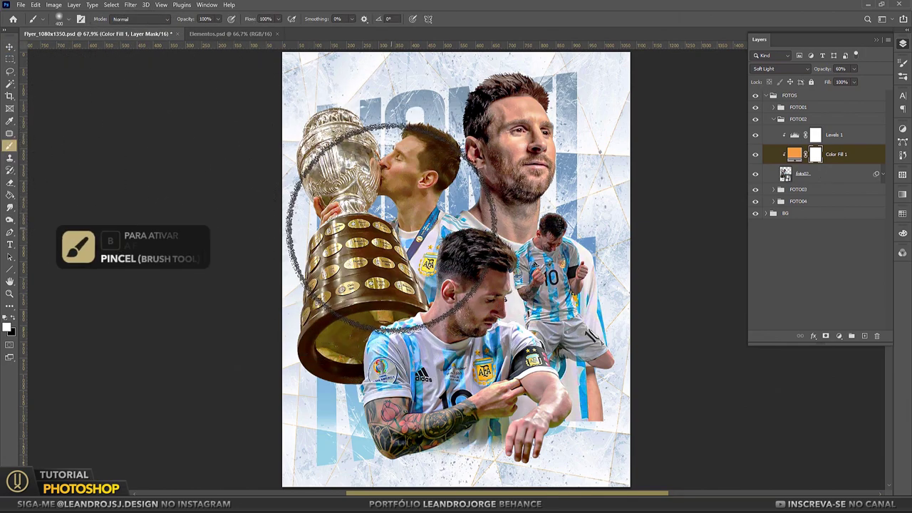
pyautogui.click(266, 18)
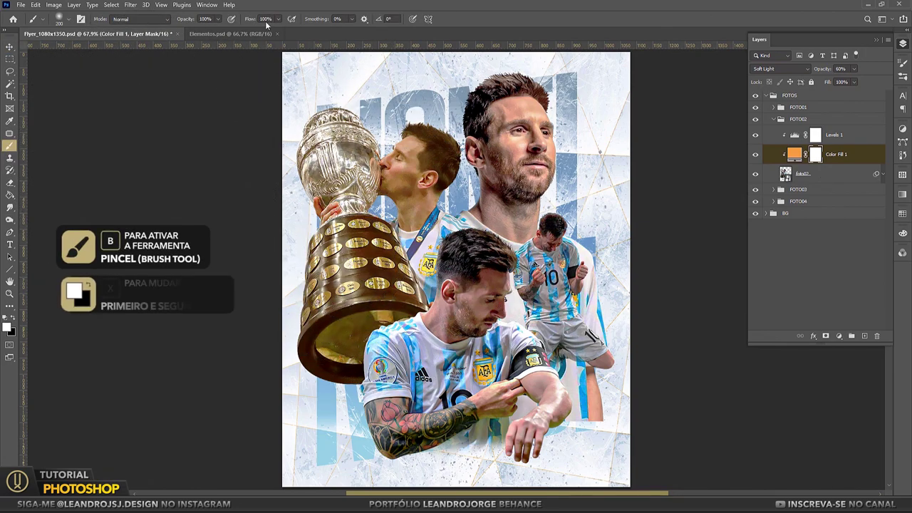
pyautogui.write('1')
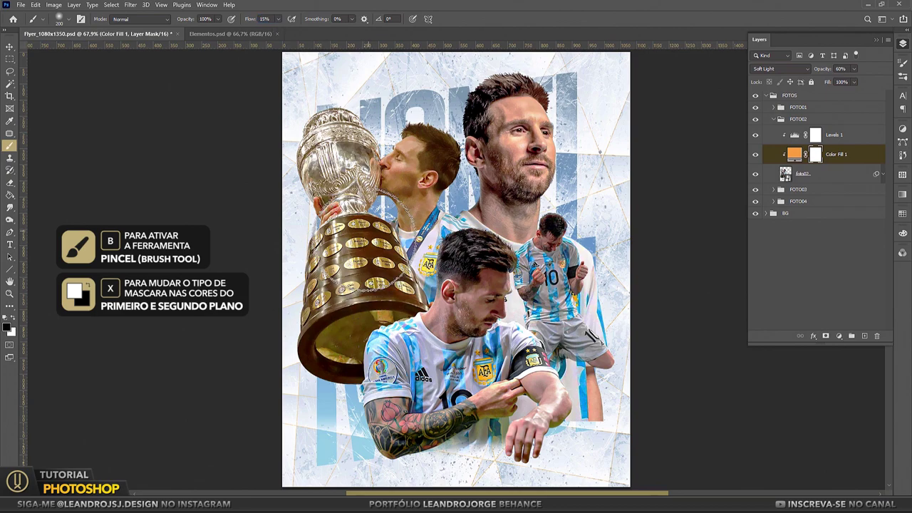
pyautogui.write('x')
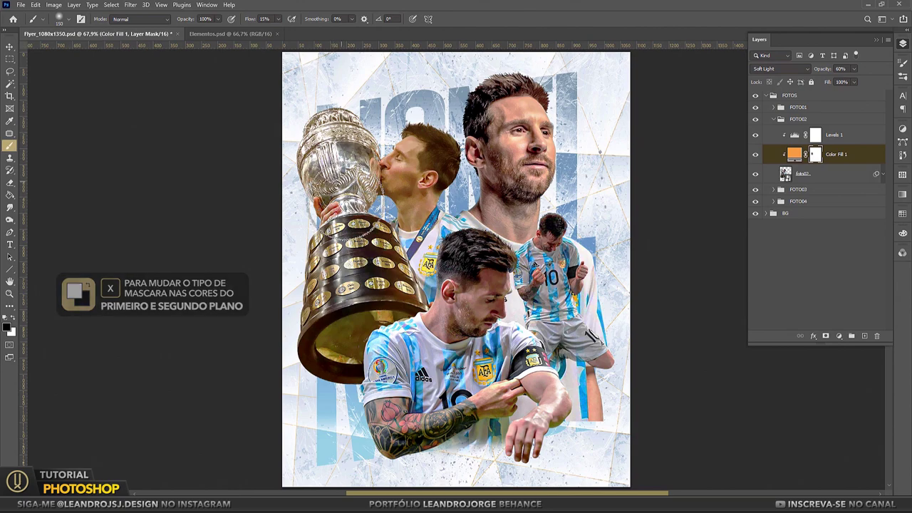
pyautogui.moveTo(359, 287); pyautogui.dragTo(371, 314)
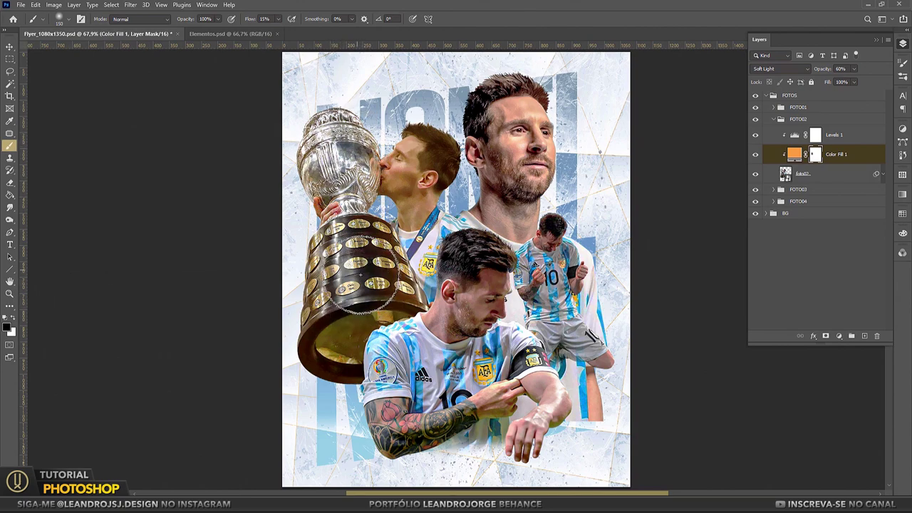
pyautogui.press('[')
pyautogui.press('[')
pyautogui.press('[')
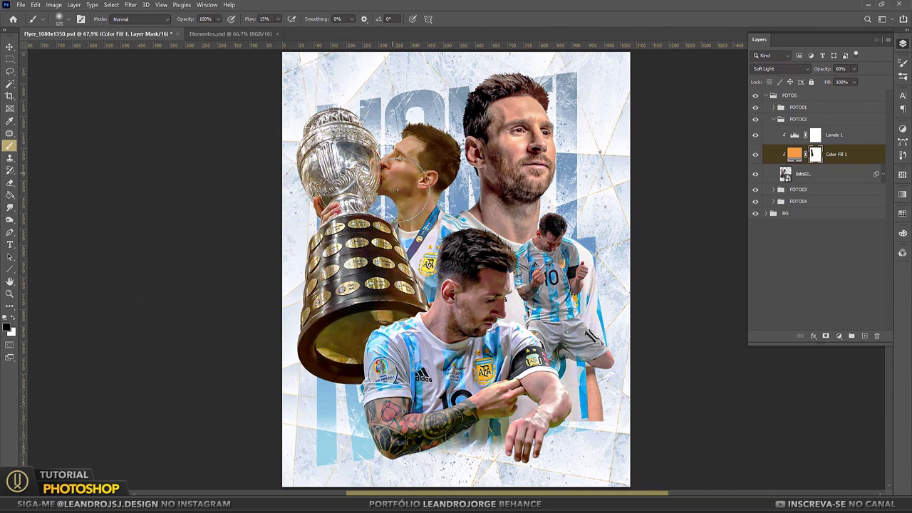
pyautogui.moveTo(417, 178)
pyautogui.mouseDown()
pyautogui.moveTo(402, 170)
pyautogui.moveTo(405, 213)
pyautogui.mouseUp()
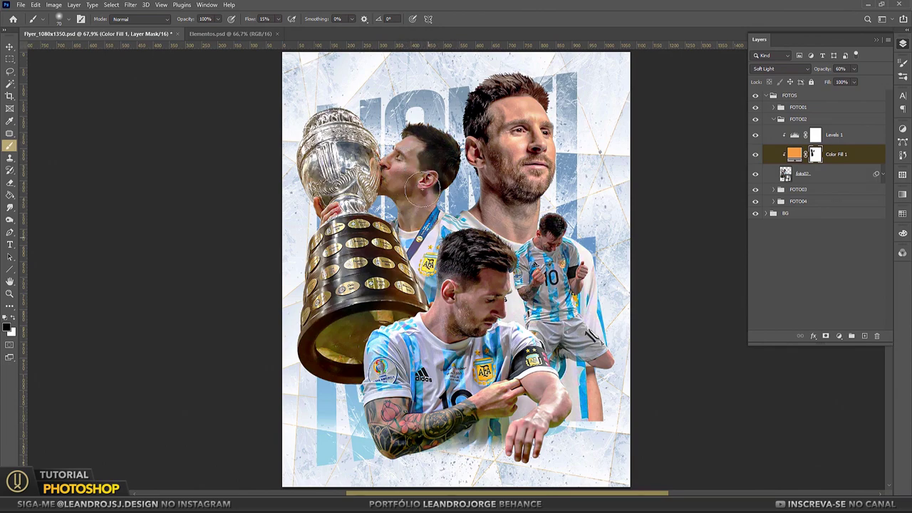
# Add a Hue/Saturation layer above Levels 1, clipped to the trophy photo: Hue -4, Saturation -2, Lightness -17.
pyautogui.press('v')
pyautogui.click(833, 135)
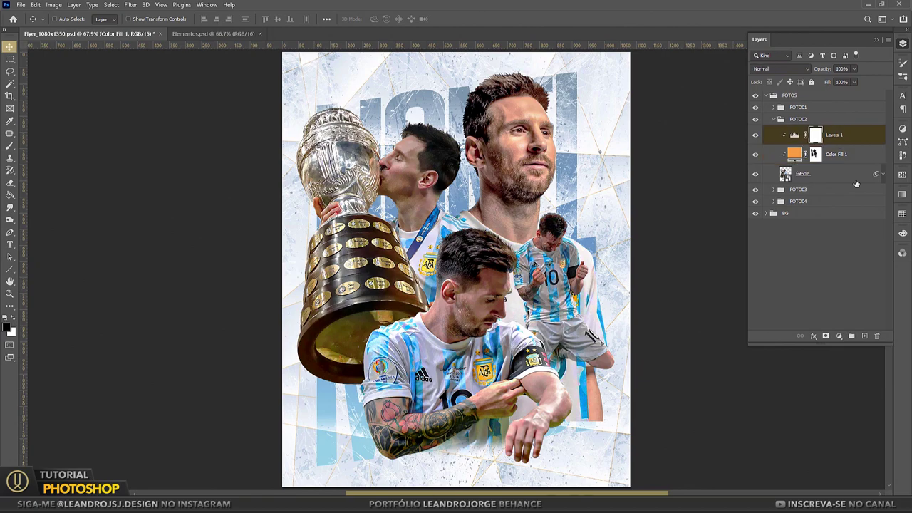
pyautogui.click(839, 336)
pyautogui.click(851, 242)
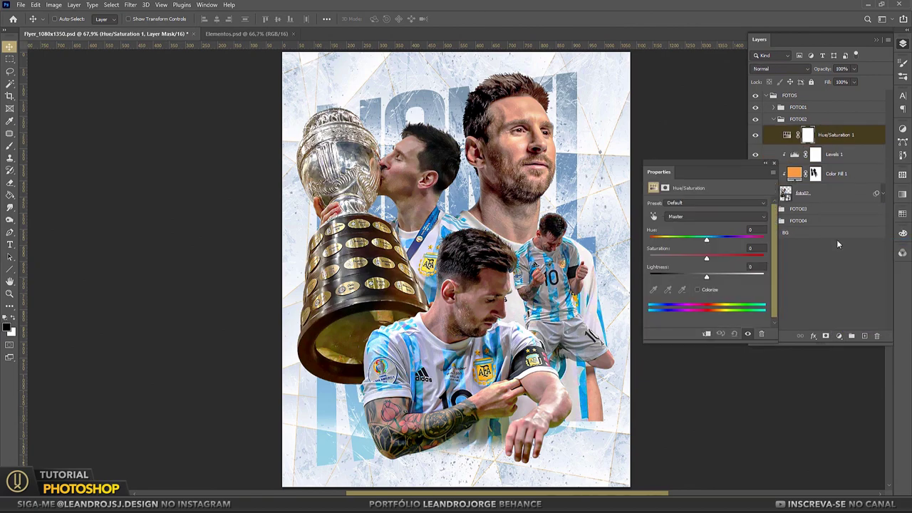
pyautogui.click(706, 334)
pyautogui.write('-4')
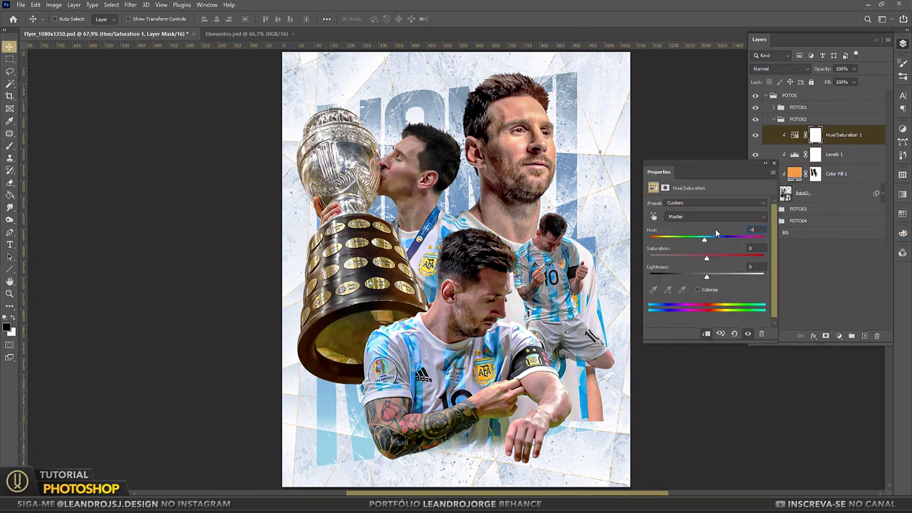
pyautogui.write('-2')
pyautogui.click(749, 267)
pyautogui.write('-9')
pyautogui.moveTo(702, 279); pyautogui.dragTo(700, 279)
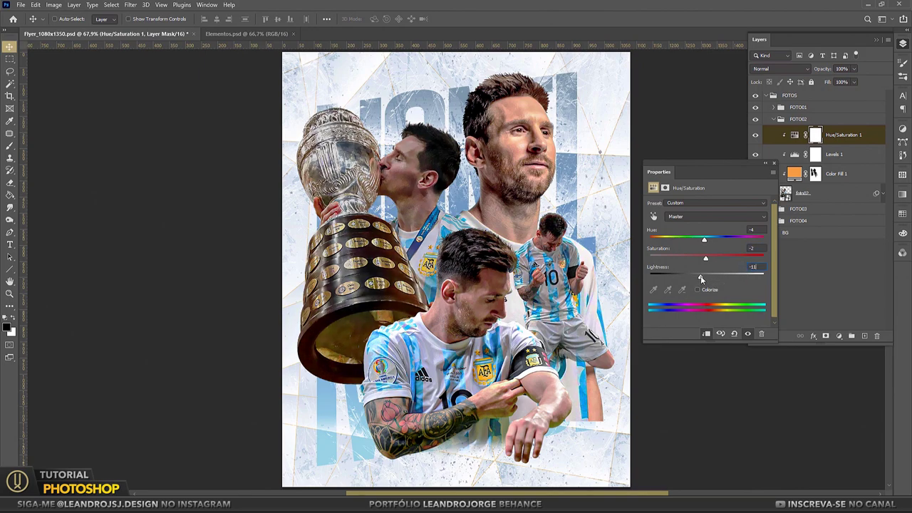
pyautogui.click(764, 165)
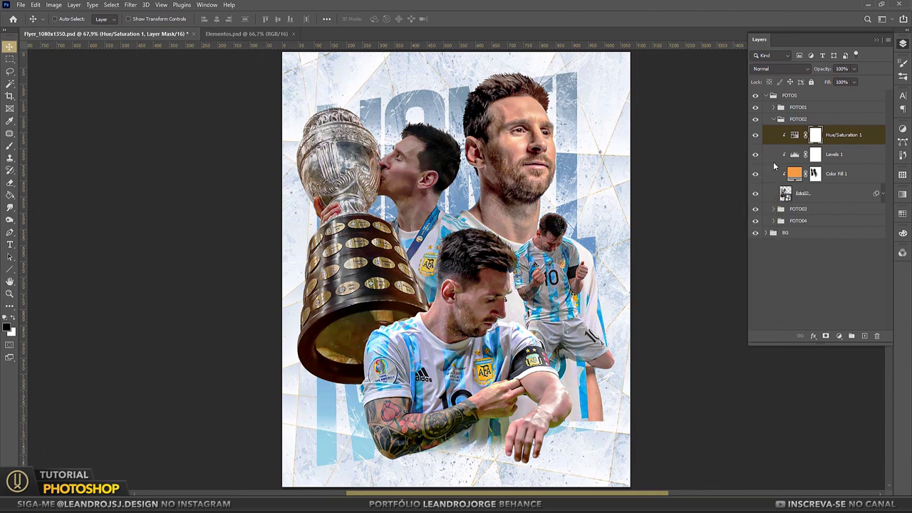
# Add a clipped Vibrance layer with Vibrance +35 and Saturation +10, then a Solid Color fill.
pyautogui.click(839, 336)
pyautogui.click(855, 237)
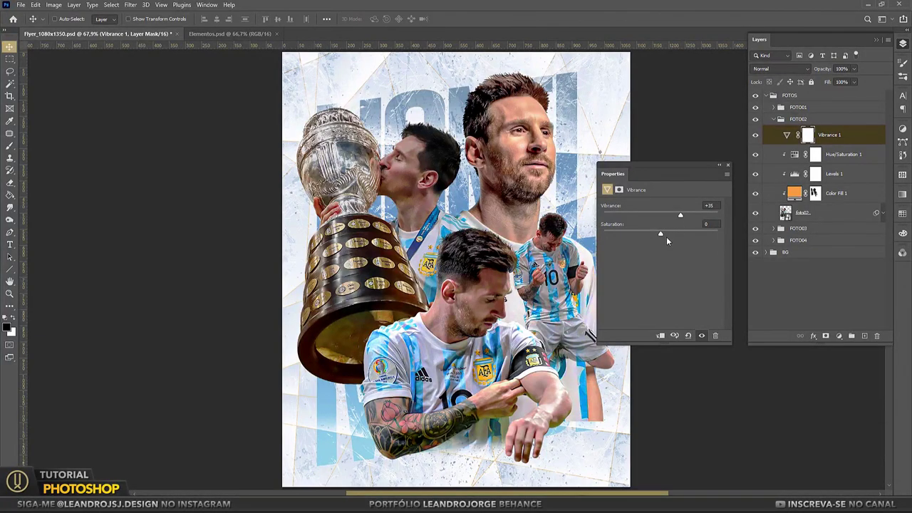
pyautogui.click(660, 336)
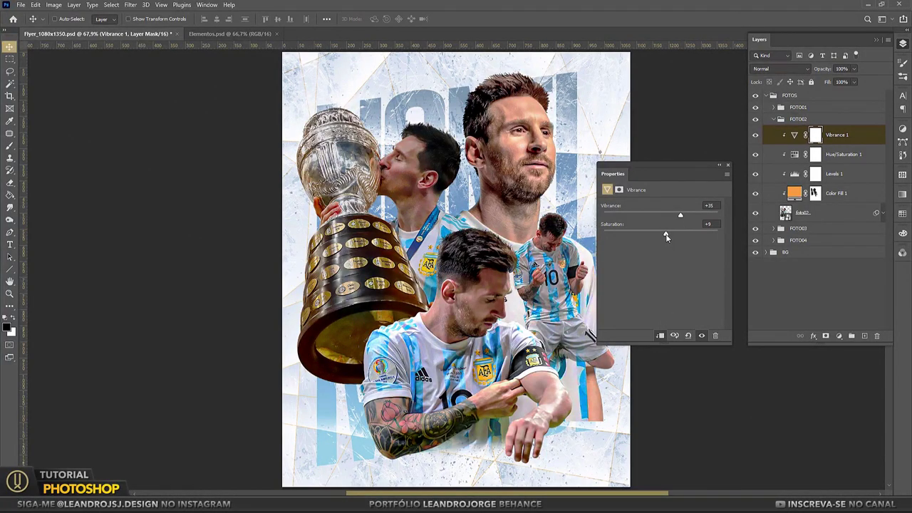
pyautogui.click(722, 166)
pyautogui.click(840, 335)
pyautogui.click(855, 168)
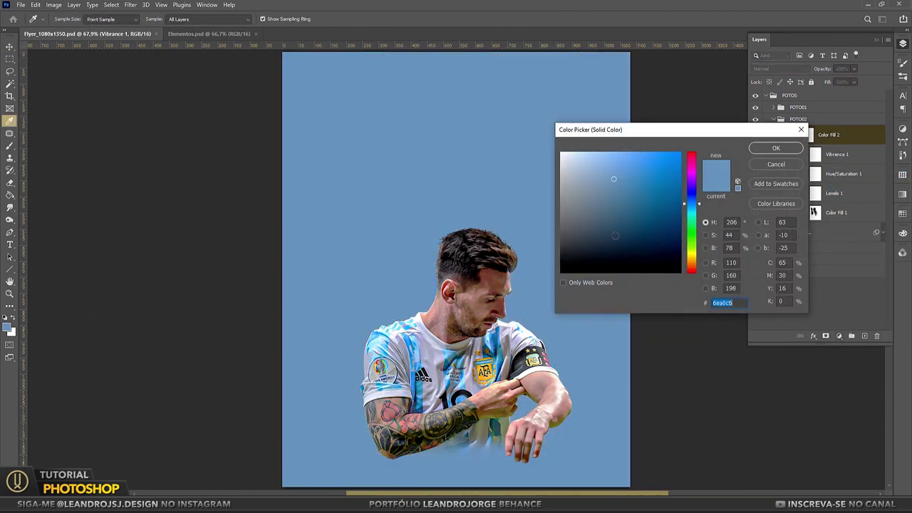
# Make the new fill black, clip it to the trophy photo, and select its mask.
pyautogui.click(563, 277)
pyautogui.click(770, 150)
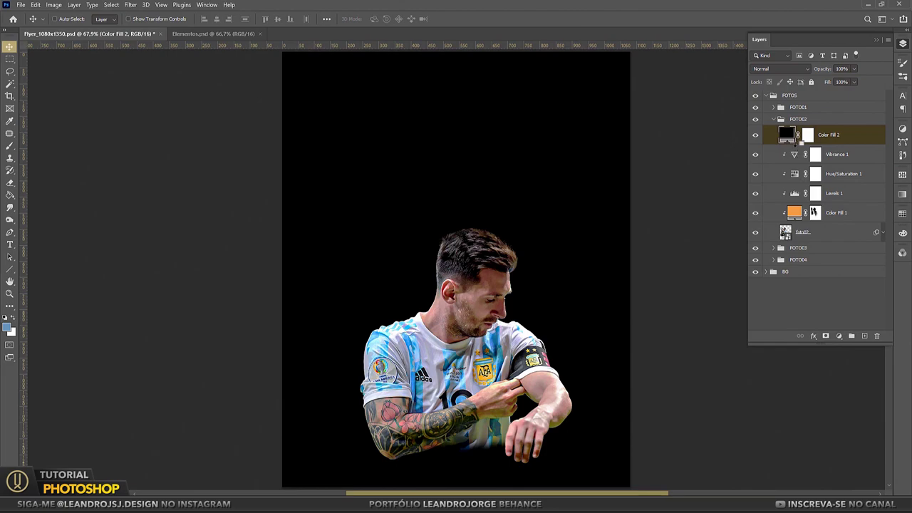
pyautogui.keyDown('alt'); pyautogui.click(798, 143); pyautogui.keyUp('alt')
pyautogui.click(815, 135)
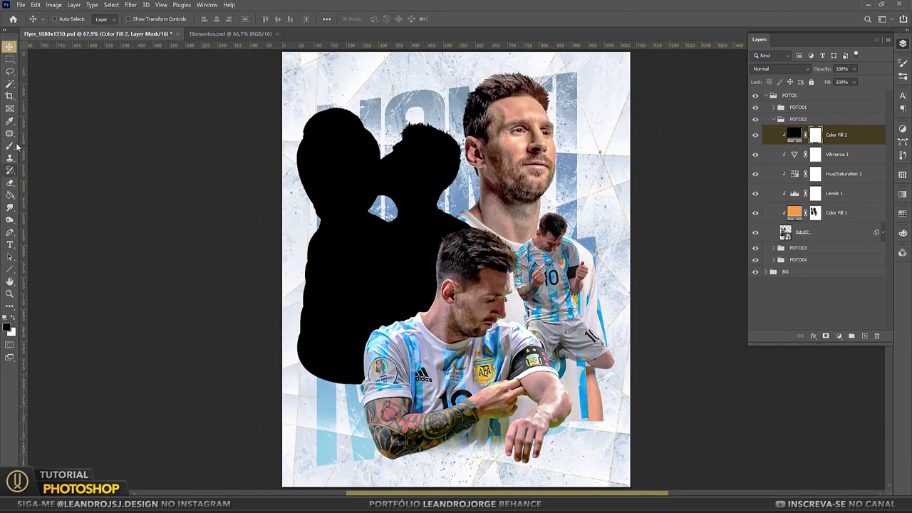
# Paint the black fill's mask at 50% flow to reveal the trophy, hand and shirt.
pyautogui.press('b')
pyautogui.moveTo(366, 174)
pyautogui.mouseDown()
pyautogui.moveTo(324, 245)
pyautogui.moveTo(382, 182)
pyautogui.mouseUp()
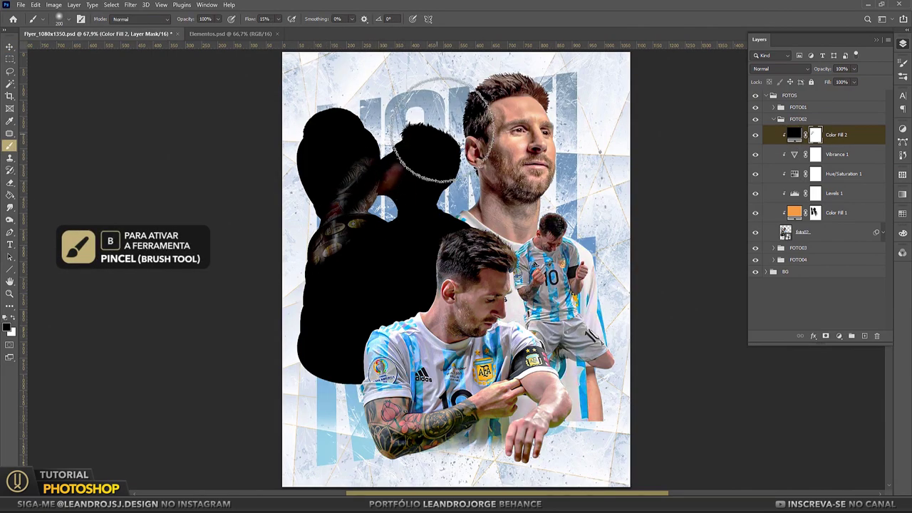
pyautogui.moveTo(418, 153)
pyautogui.mouseDown()
pyautogui.moveTo(285, 174)
pyautogui.moveTo(347, 140)
pyautogui.moveTo(420, 153)
pyautogui.moveTo(351, 146)
pyautogui.moveTo(314, 93)
pyautogui.mouseUp()
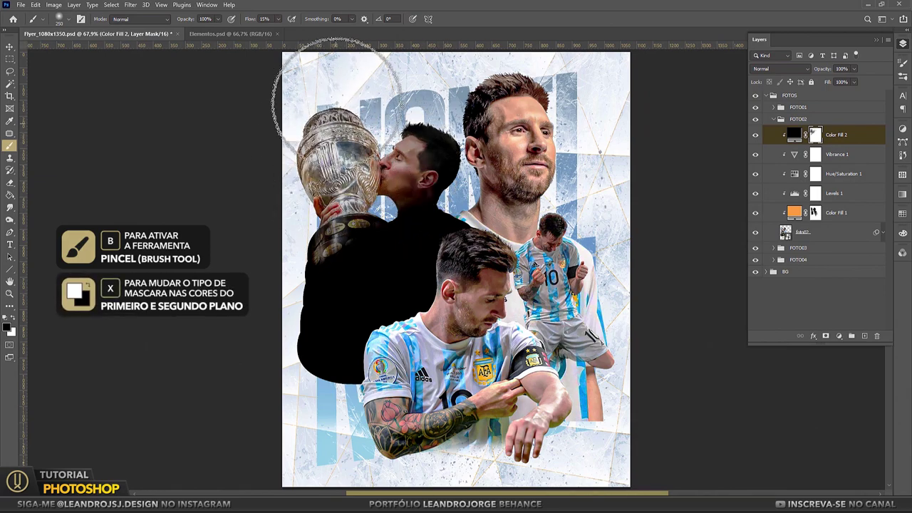
pyautogui.hotkey('shift', '5')
pyautogui.moveTo(394, 243)
pyautogui.mouseDown()
pyautogui.moveTo(372, 246)
pyautogui.moveTo(428, 256)
pyautogui.mouseUp()
pyautogui.press('[')
pyautogui.press('[')
pyautogui.press('[')
pyautogui.moveTo(340, 305)
pyautogui.mouseDown()
pyautogui.moveTo(401, 285)
pyautogui.moveTo(326, 323)
pyautogui.moveTo(335, 399)
pyautogui.mouseUp()
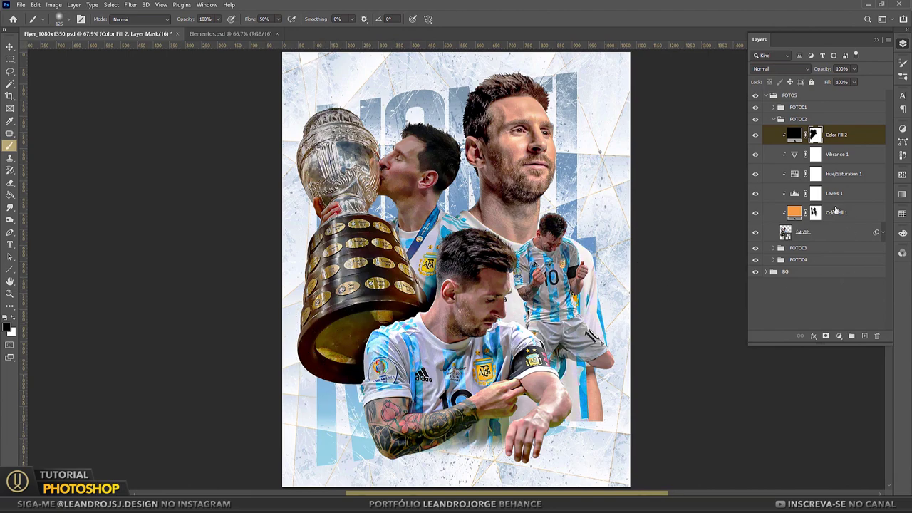
pyautogui.rightClick(840, 134)
# Split the Underlying Layer black slider in Color Fill 2's Blending Options to blend shadows.
pyautogui.click(784, 96)
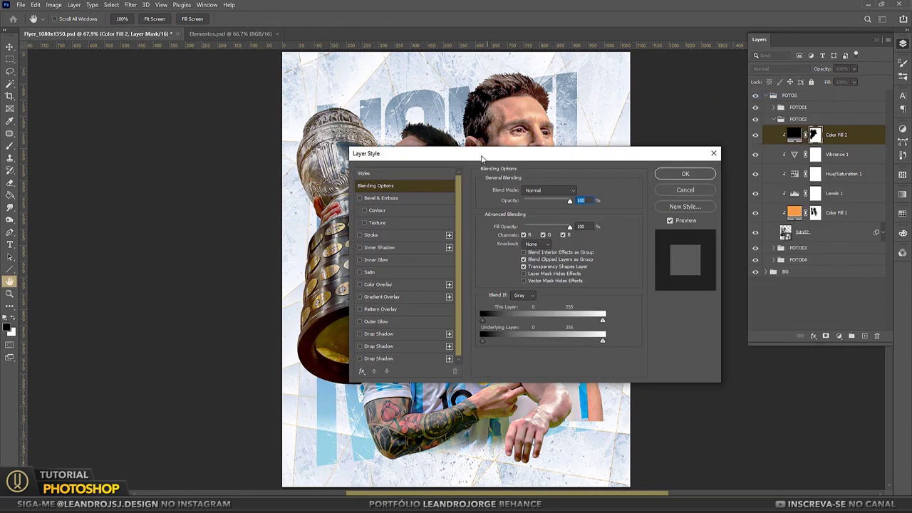
pyautogui.moveTo(482, 158); pyautogui.dragTo(630, 192)
pyautogui.moveTo(631, 374); pyautogui.dragTo(666, 374)
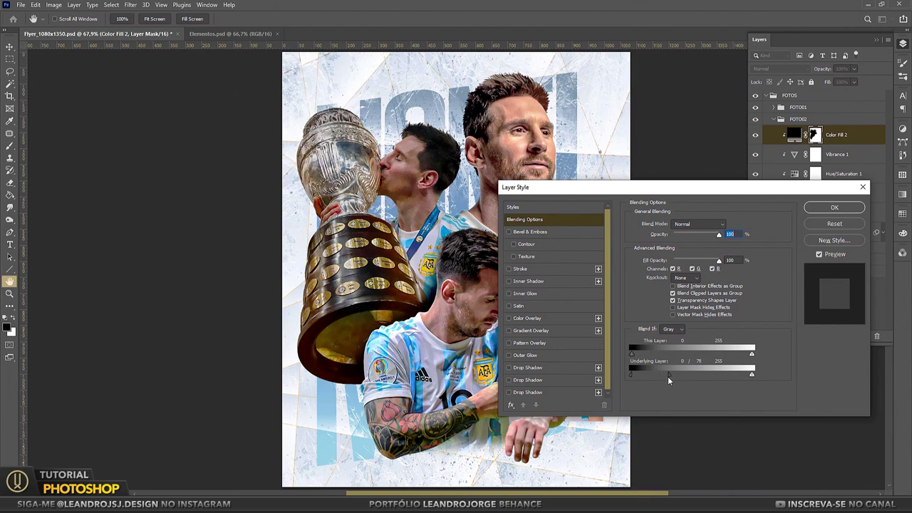
pyautogui.click(834, 207)
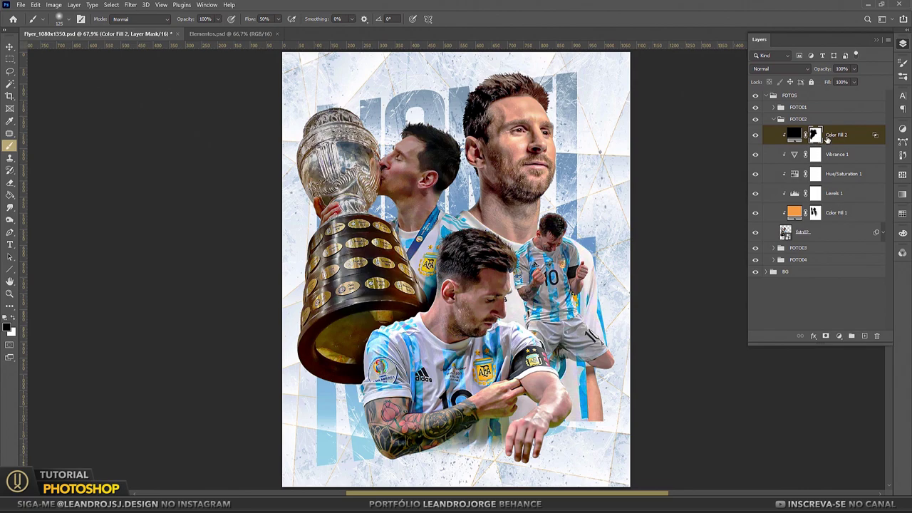
# Lower Color Fill 2's opacity to 60%.
pyautogui.click(843, 68)
pyautogui.write('50')
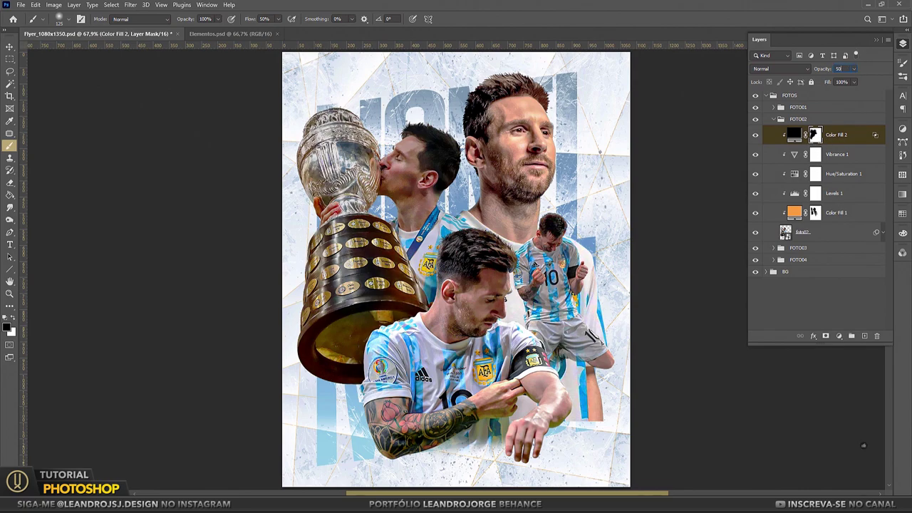
pyautogui.write('60')
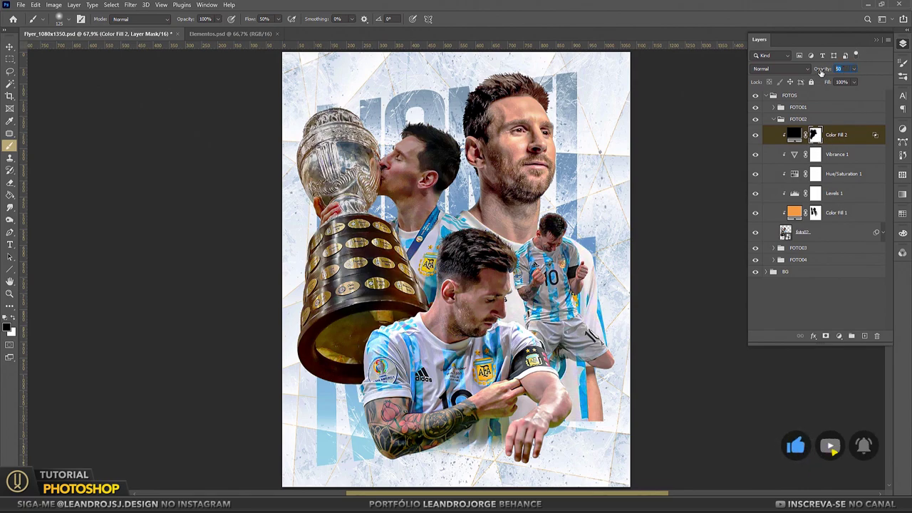
pyautogui.press('Return')
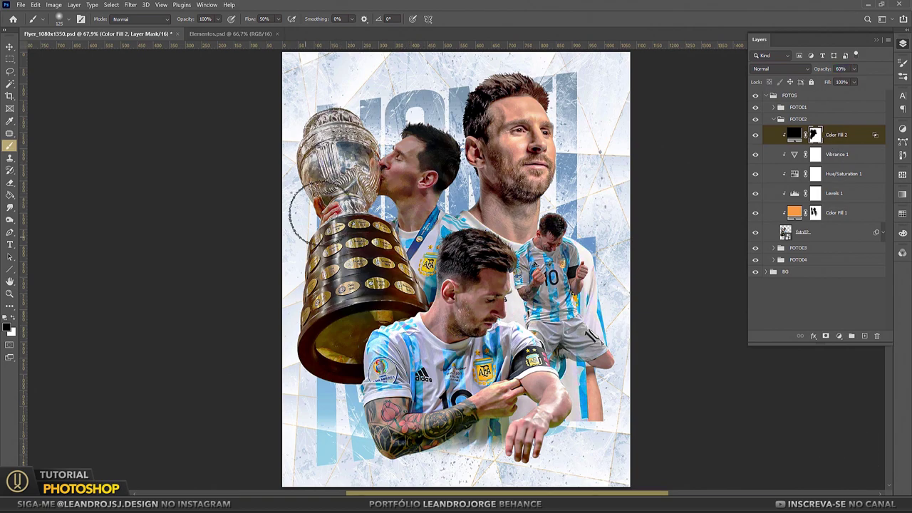
pyautogui.press('v')
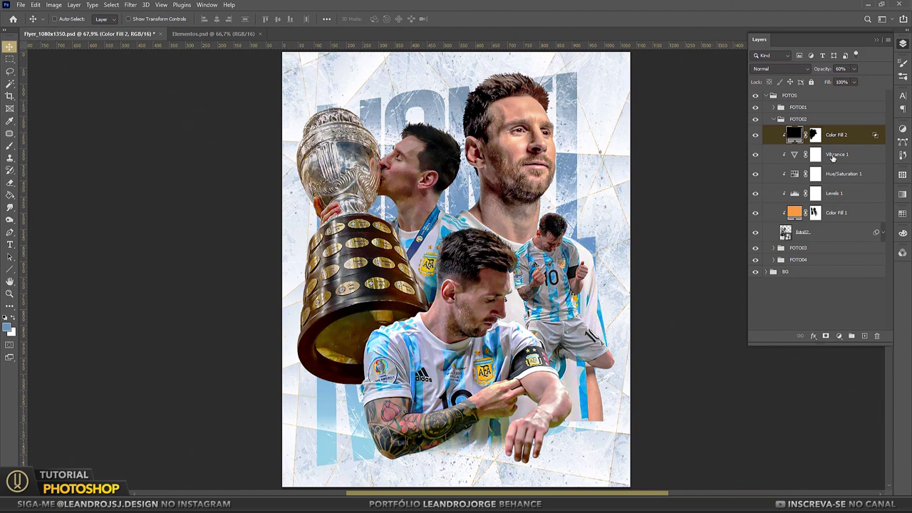
pyautogui.click(837, 154)
# Add a Levels 2 layer above Vibrance 1 that brightens the photo's highlights.
pyautogui.click(839, 336)
pyautogui.click(850, 206)
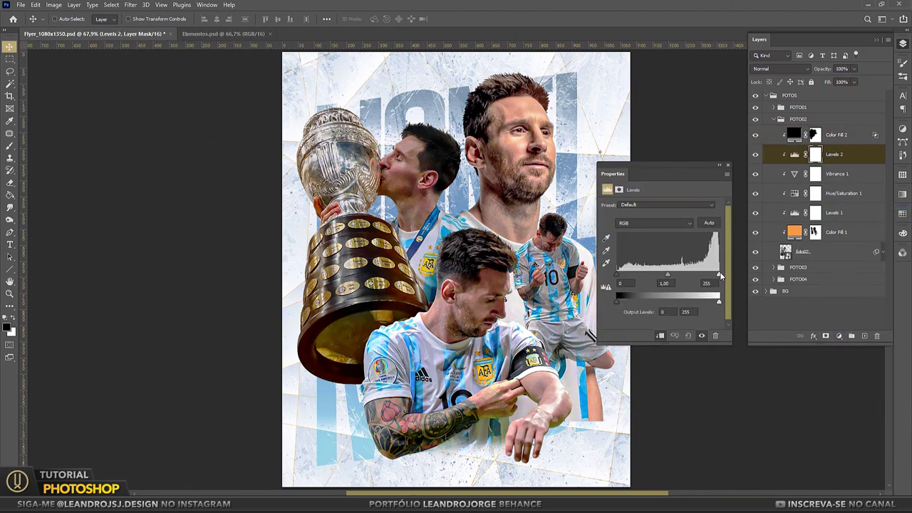
pyautogui.moveTo(717, 276); pyautogui.dragTo(666, 276)
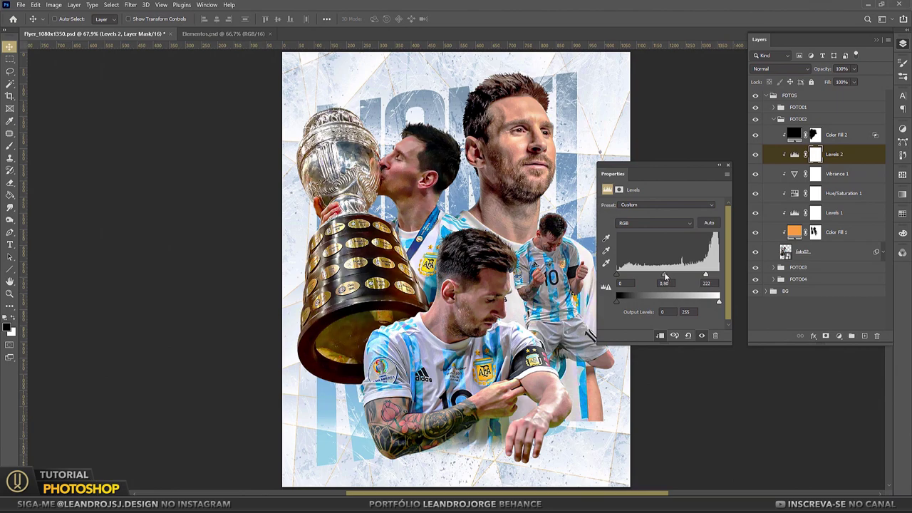
pyautogui.click(719, 166)
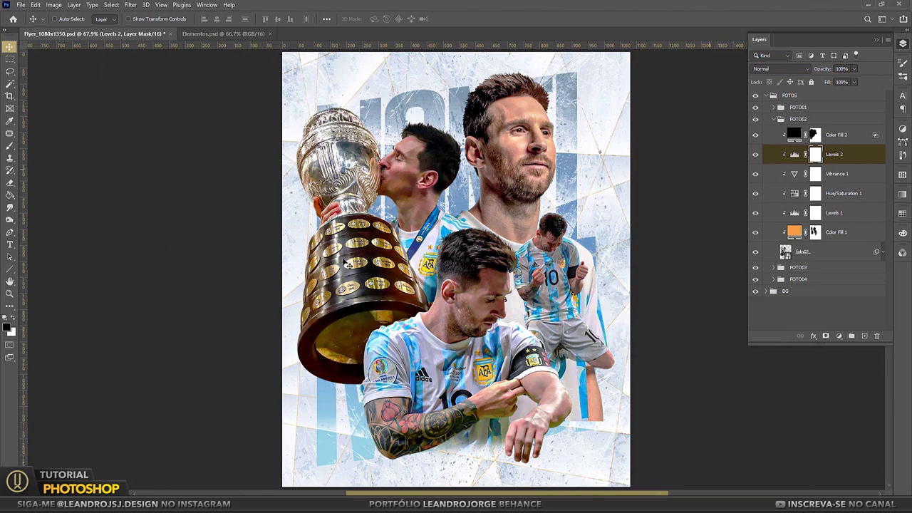
# Paint the Levels 2 mask around the trophy with a small brush, toggling it to compare.
pyautogui.press('b')
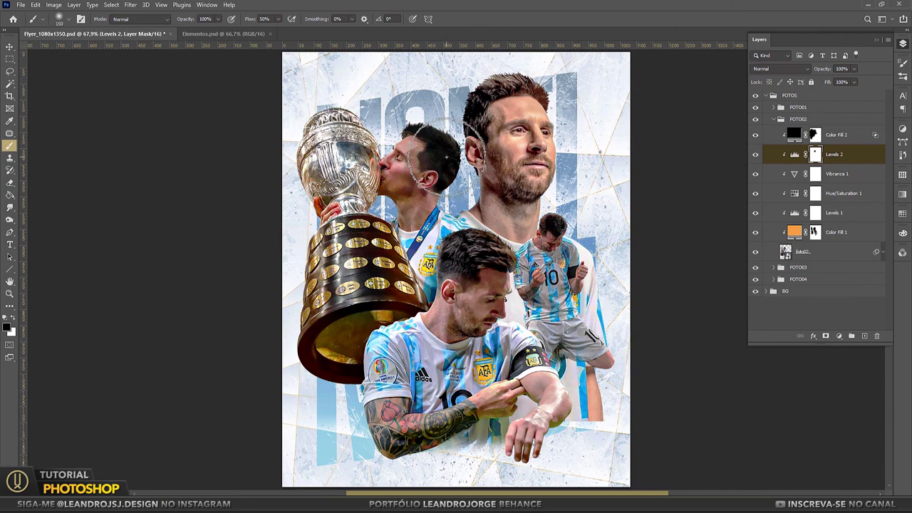
pyautogui.press('[')
pyautogui.press('[')
pyautogui.press('[')
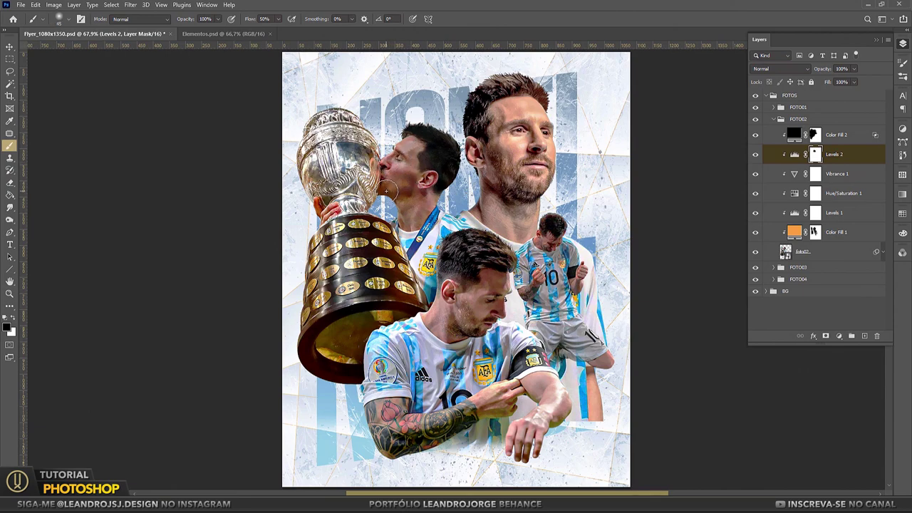
pyautogui.rightClick(386, 189)
pyautogui.press('Return')
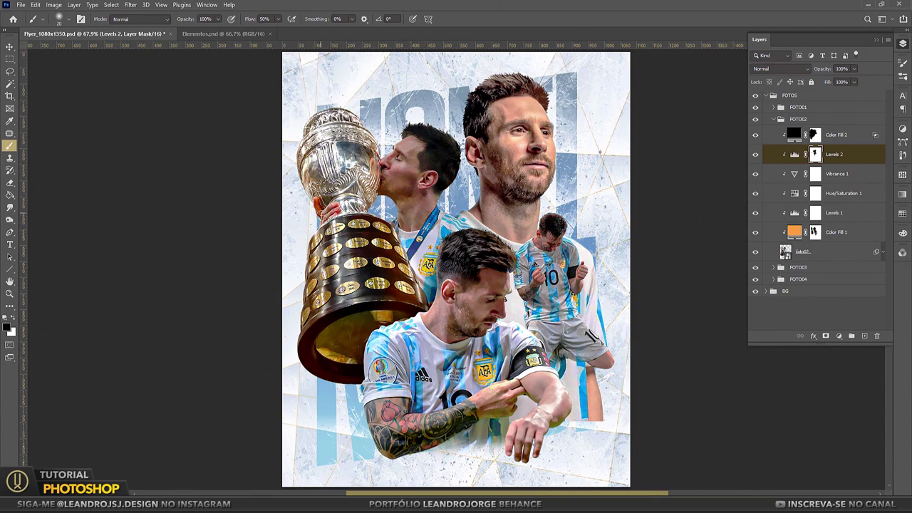
pyautogui.click(756, 155)
pyautogui.click(756, 155)
pyautogui.click(756, 155)
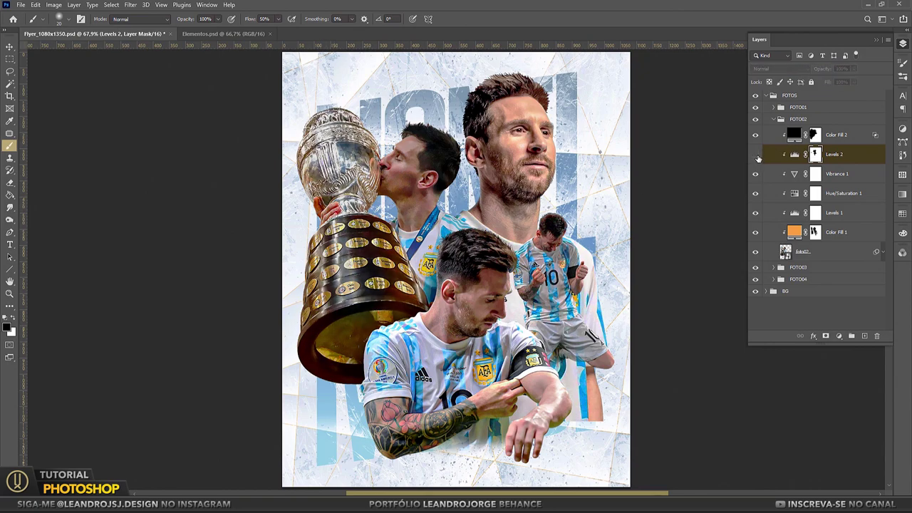
pyautogui.click(756, 155)
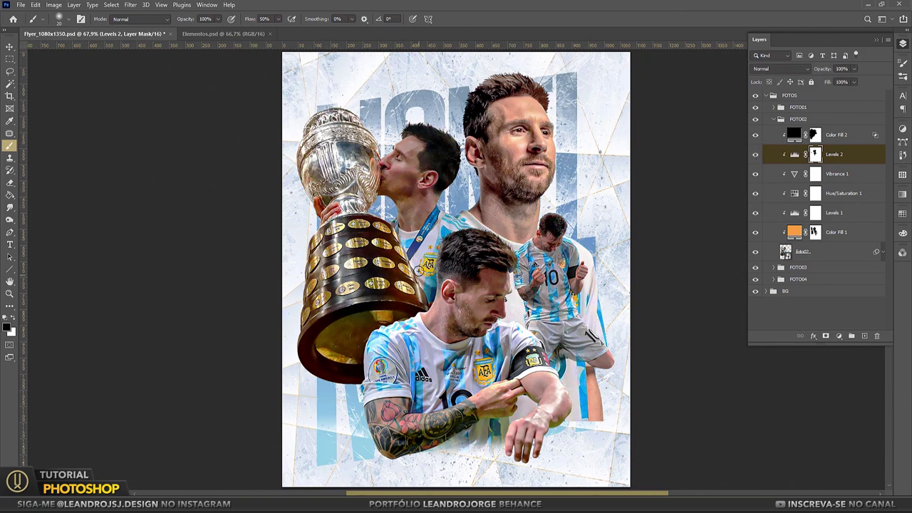
pyautogui.click(756, 155)
pyautogui.click(756, 155)
pyautogui.click(756, 155)
pyautogui.click(756, 155)
# Collapse the FOTO02 group and expand the FOTO04 group.
pyautogui.press('v')
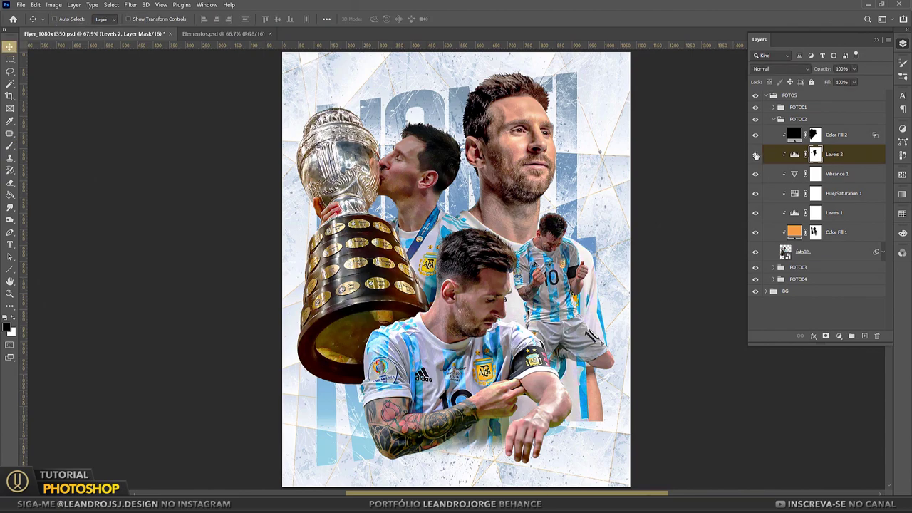
pyautogui.click(774, 119)
pyautogui.click(798, 143)
# Add a layer mask to foto04 and brush away its lower-right shoulder edges at sizes 100–300.
pyautogui.click(774, 142)
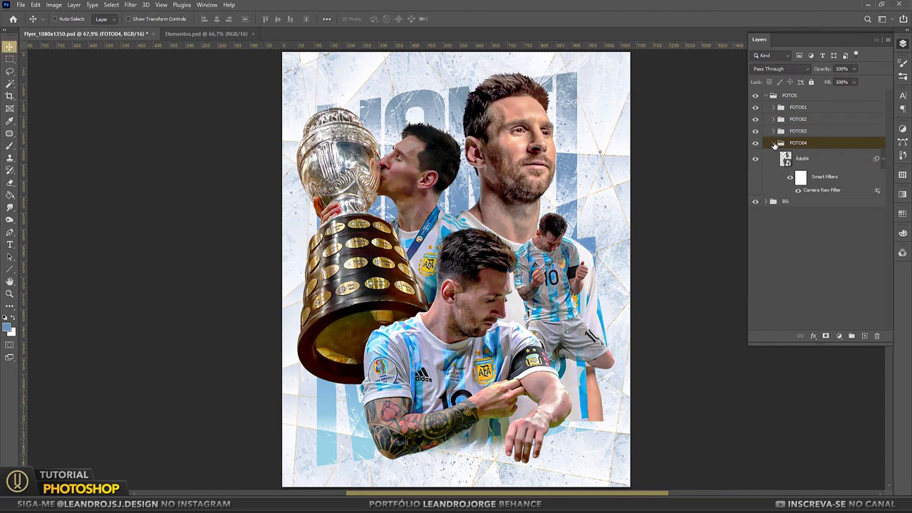
pyautogui.click(882, 160)
pyautogui.click(883, 160)
pyautogui.click(825, 336)
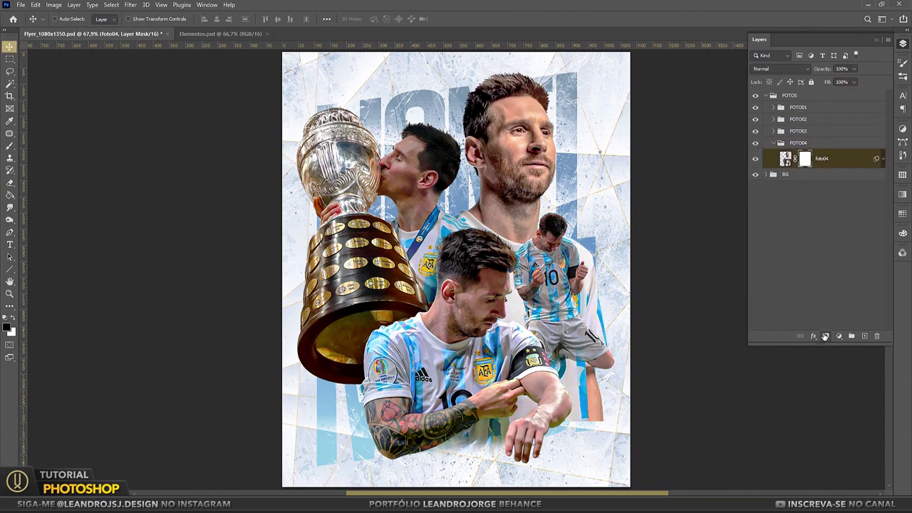
pyautogui.click(9, 145)
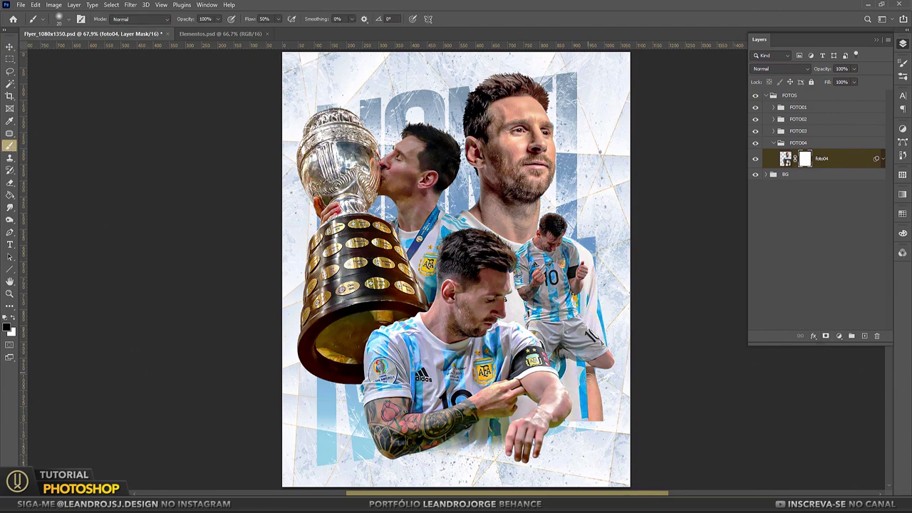
pyautogui.press(']')
pyautogui.press(']')
pyautogui.press(']')
pyautogui.press(']')
pyautogui.press(']')
pyautogui.press(']')
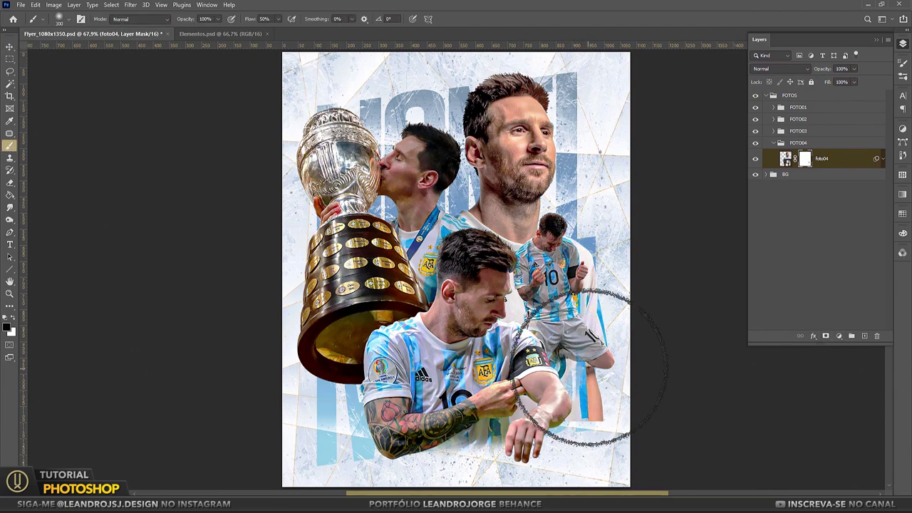
pyautogui.press(']')
pyautogui.press('[')
pyautogui.press('[')
pyautogui.press('[')
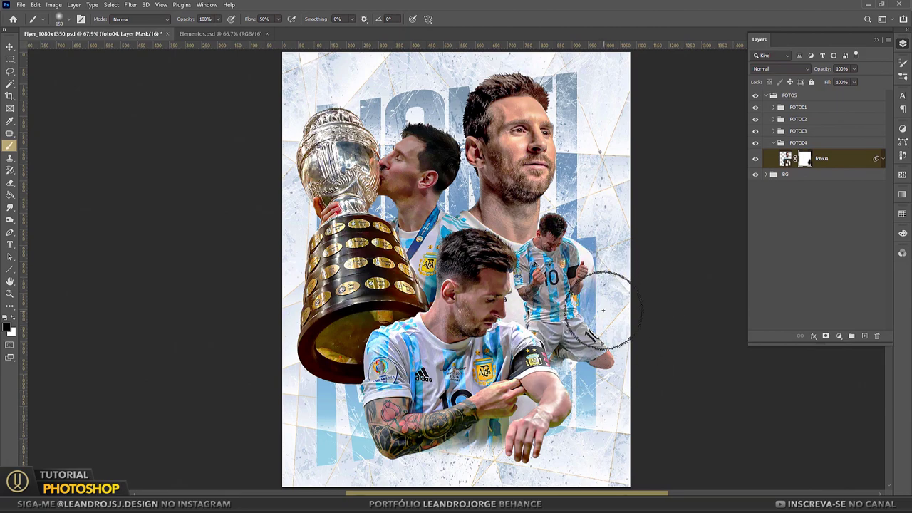
pyautogui.press('[')
pyautogui.press('[')
pyautogui.press('[')
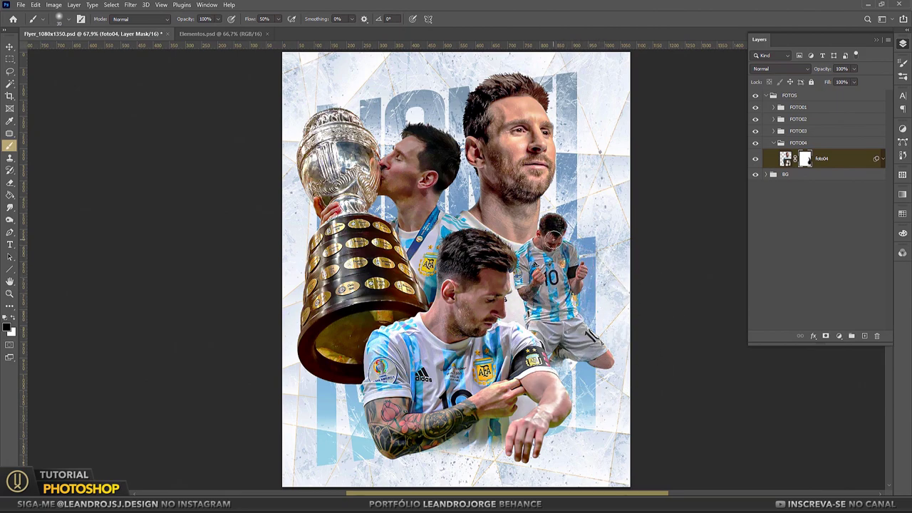
pyautogui.press(']')
pyautogui.press(']')
pyautogui.press(']')
pyautogui.press(']')
pyautogui.press(']')
pyautogui.press(']')
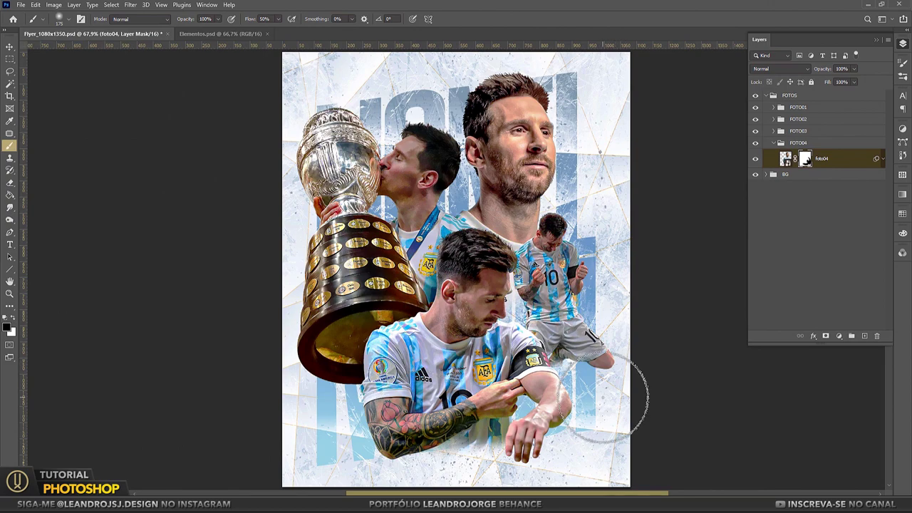
pyautogui.click(839, 335)
# Add a Levels layer to foto04 with midtones 0.85 and output white lowered to 240.
pyautogui.click(851, 206)
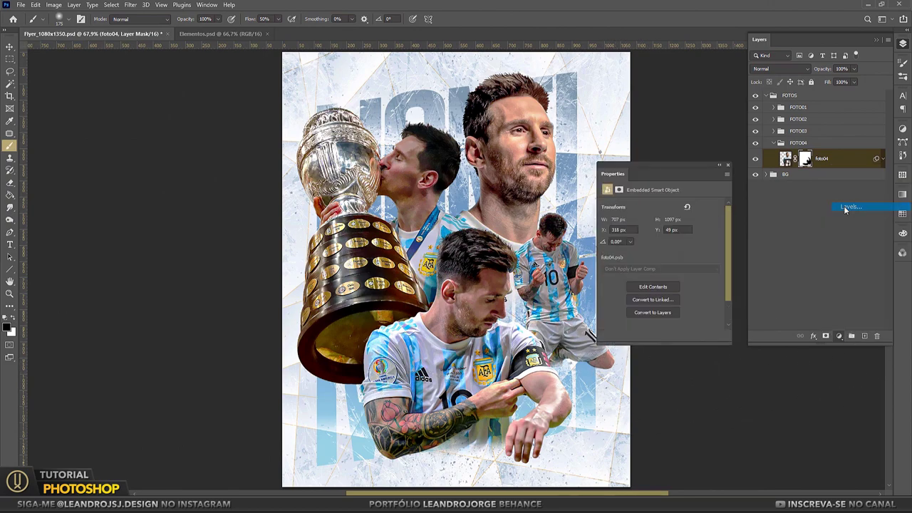
pyautogui.press('v')
pyautogui.moveTo(670, 278); pyautogui.dragTo(674, 279)
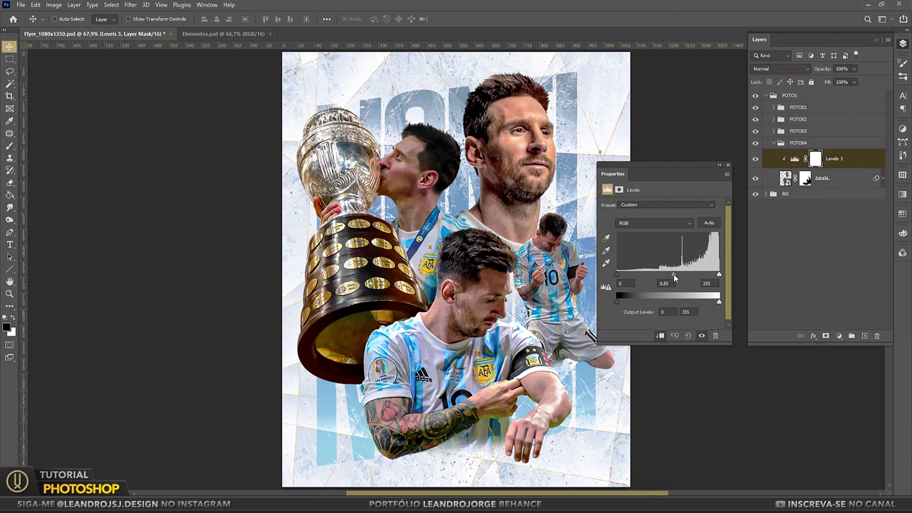
pyautogui.moveTo(719, 304); pyautogui.dragTo(712, 304)
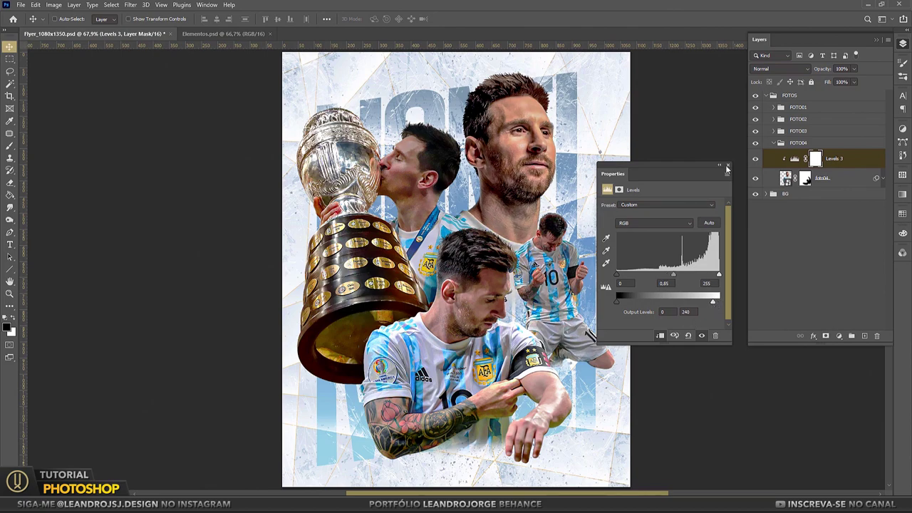
pyautogui.click(728, 164)
# Add a Color Balance layer to foto04: Cyan–Red -1, Magenta–Green +3, Yellow–Blue +9.
pyautogui.click(839, 336)
pyautogui.click(858, 251)
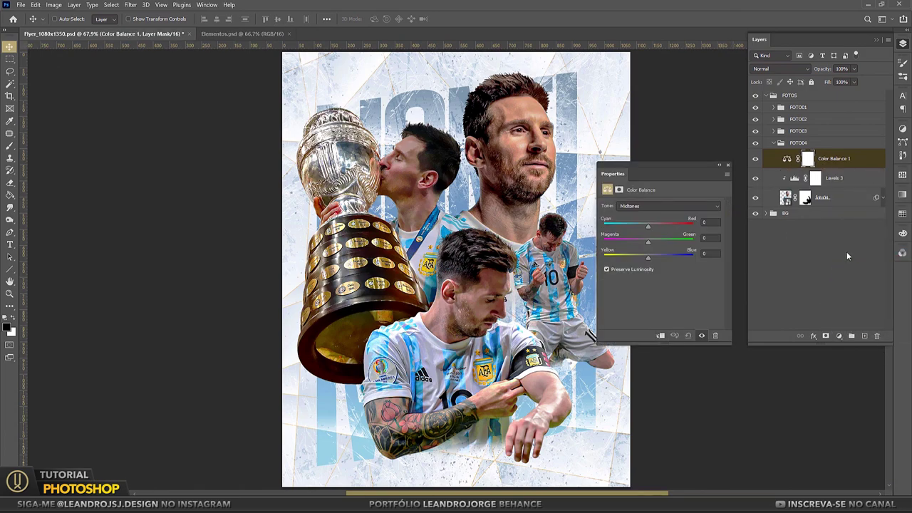
pyautogui.write('1')
pyautogui.click(713, 239)
pyautogui.click(704, 255)
pyautogui.write('9')
pyautogui.click(713, 237)
pyautogui.click(727, 167)
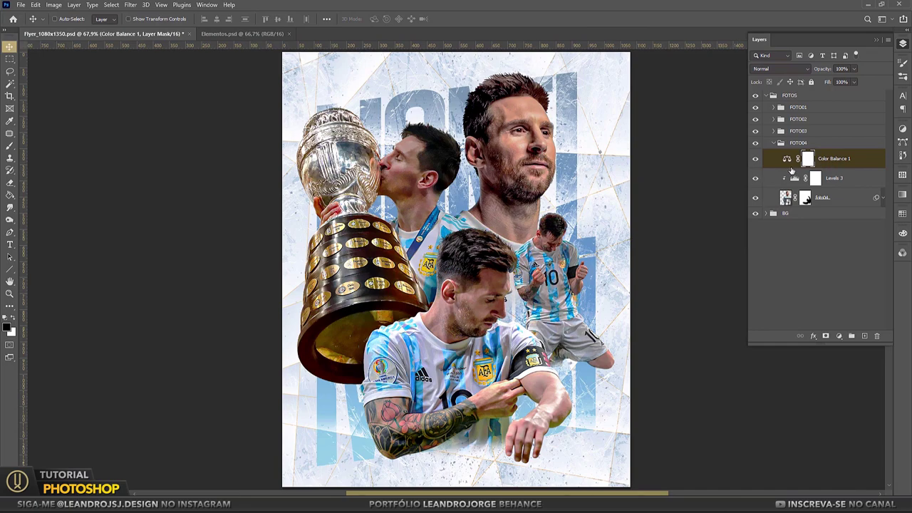
# Add Color Balance 2 atop the BG group with Cyan–Red +4 and Yellow–Blue +12.
pyautogui.click(773, 144)
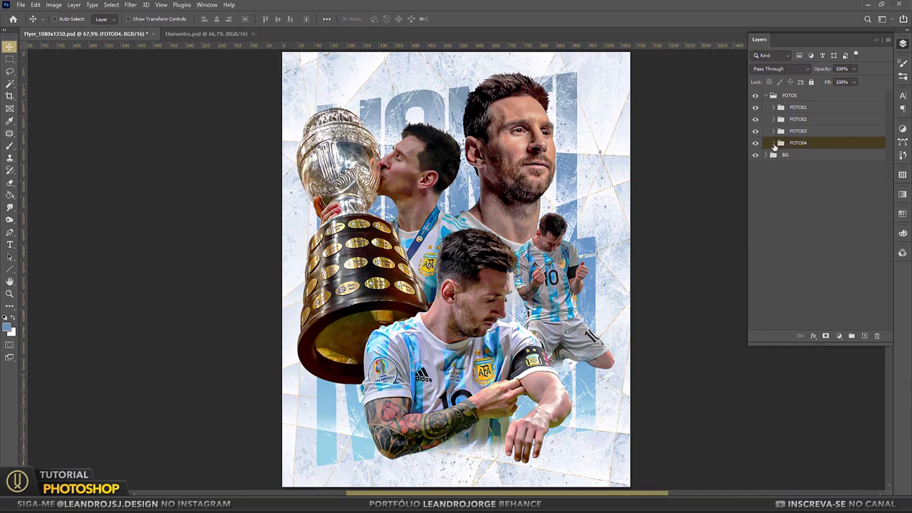
pyautogui.click(798, 157)
pyautogui.click(766, 155)
pyautogui.click(844, 332)
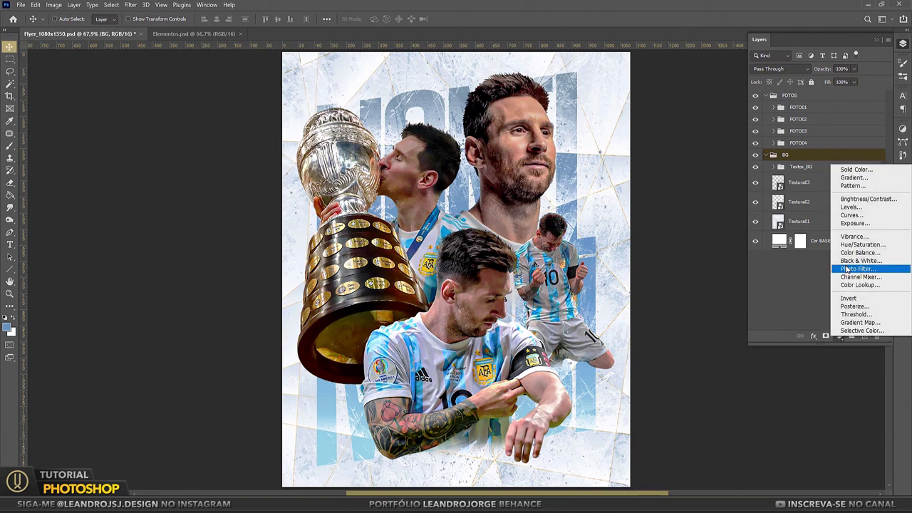
pyautogui.click(858, 252)
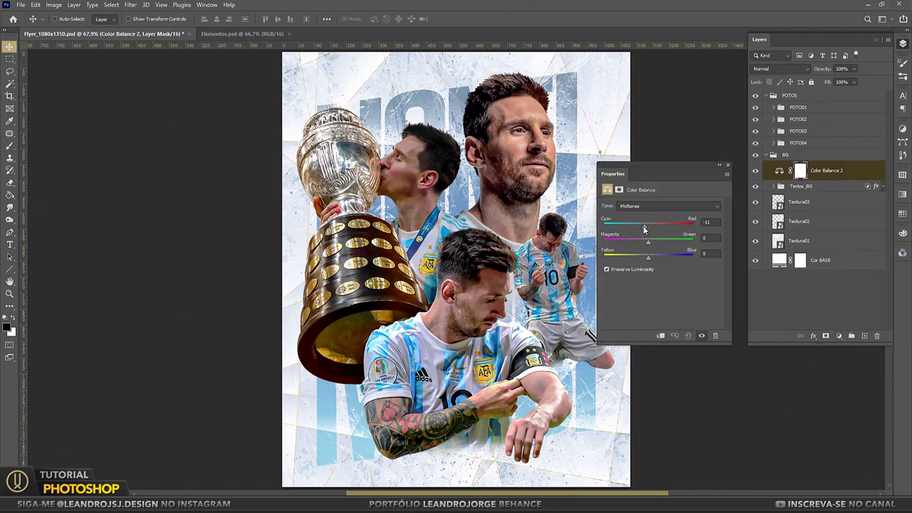
pyautogui.moveTo(644, 228); pyautogui.dragTo(650, 231)
pyautogui.moveTo(648, 258); pyautogui.dragTo(654, 259)
pyautogui.click(728, 164)
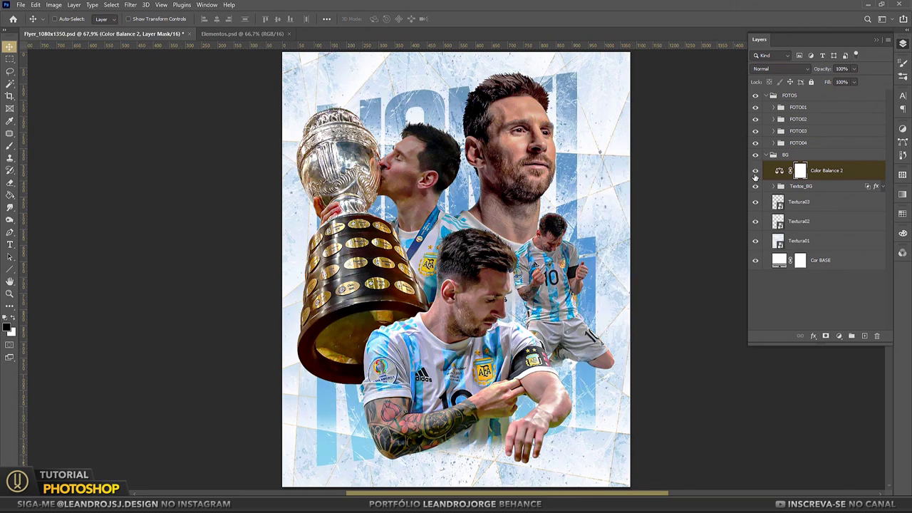
pyautogui.click(755, 171)
pyautogui.click(773, 154)
# Give the foto04 layer Inner Glow and Outer Glow effects through Blending Options.
pyautogui.click(773, 143)
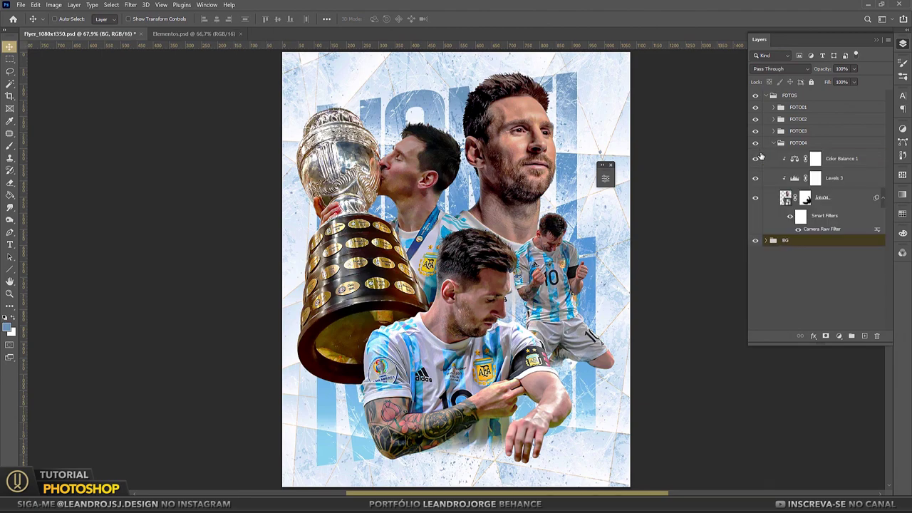
pyautogui.click(755, 142)
pyautogui.click(755, 143)
pyautogui.click(848, 199)
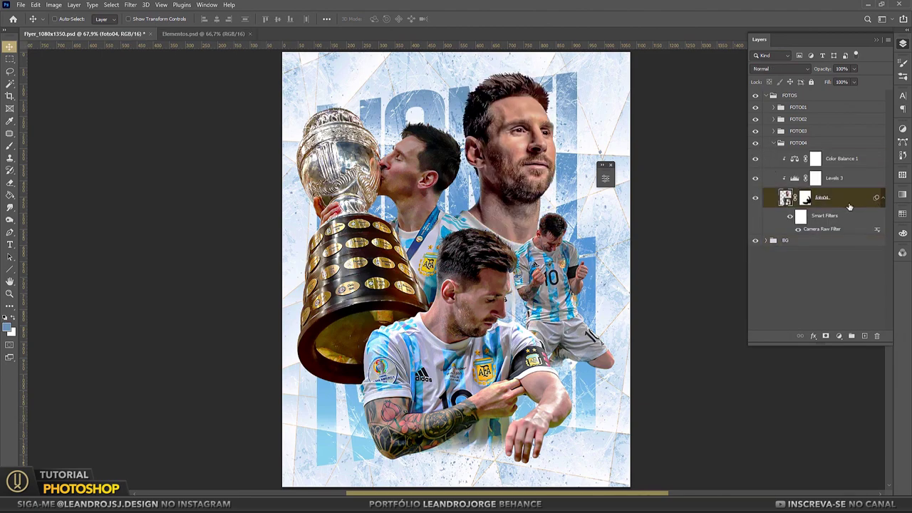
pyautogui.rightClick(850, 207)
pyautogui.click(728, 78)
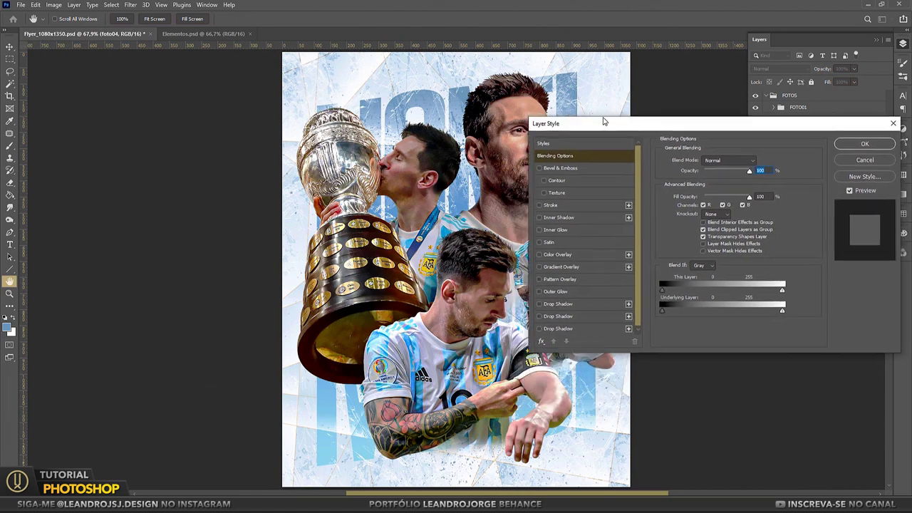
pyautogui.click(548, 216)
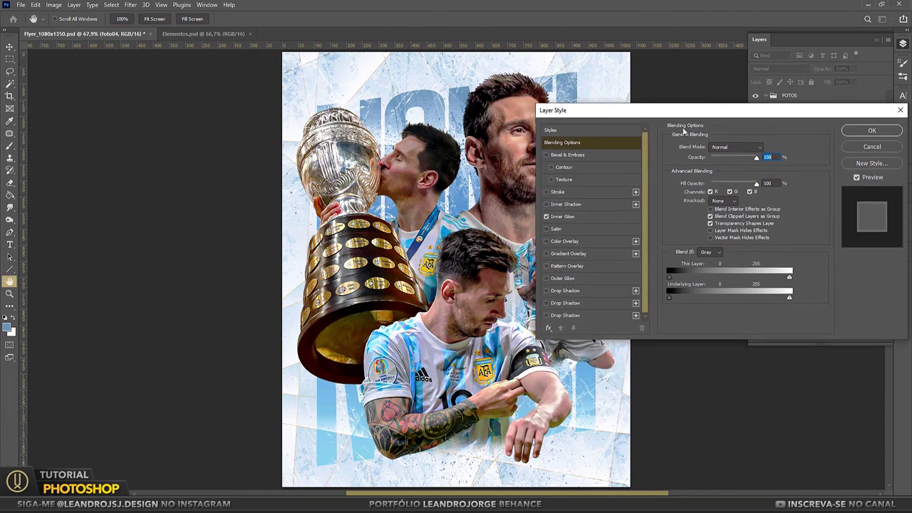
pyautogui.moveTo(684, 112); pyautogui.dragTo(207, 147)
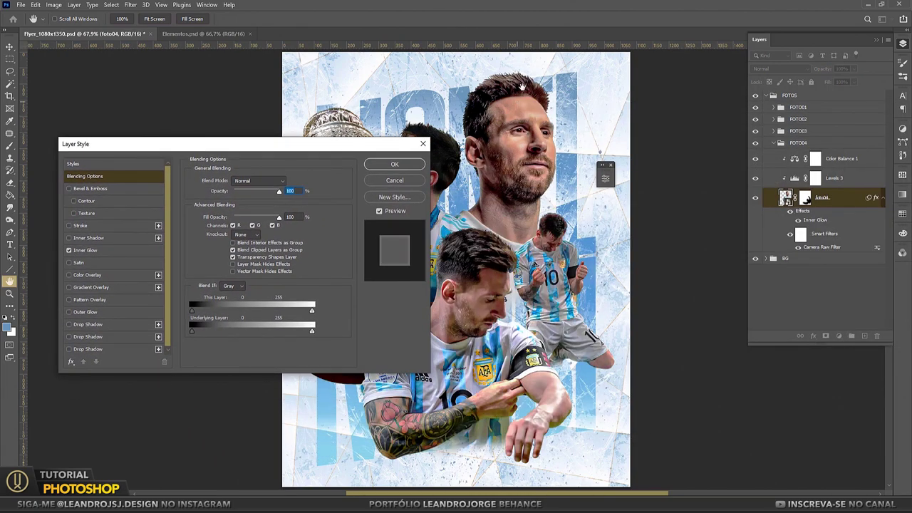
pyautogui.click(69, 312)
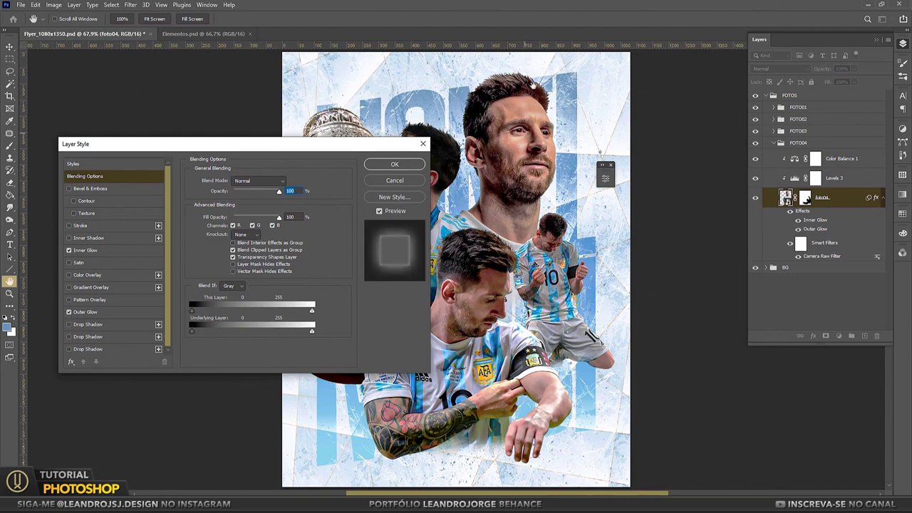
pyautogui.click(394, 164)
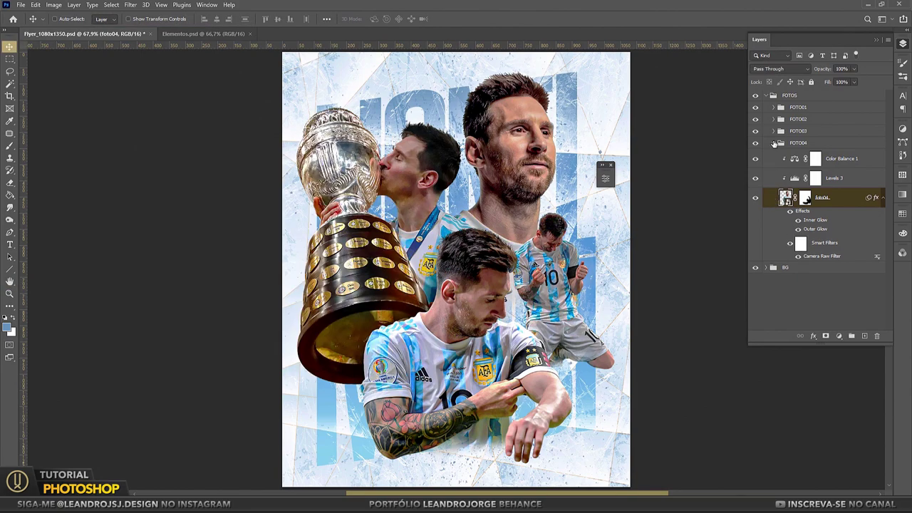
# Collapse FOTO04, expand FOTO03, and select the foto03 photo layer.
pyautogui.click(774, 142)
pyautogui.click(774, 131)
pyautogui.click(784, 146)
pyautogui.click(755, 148)
pyautogui.click(755, 148)
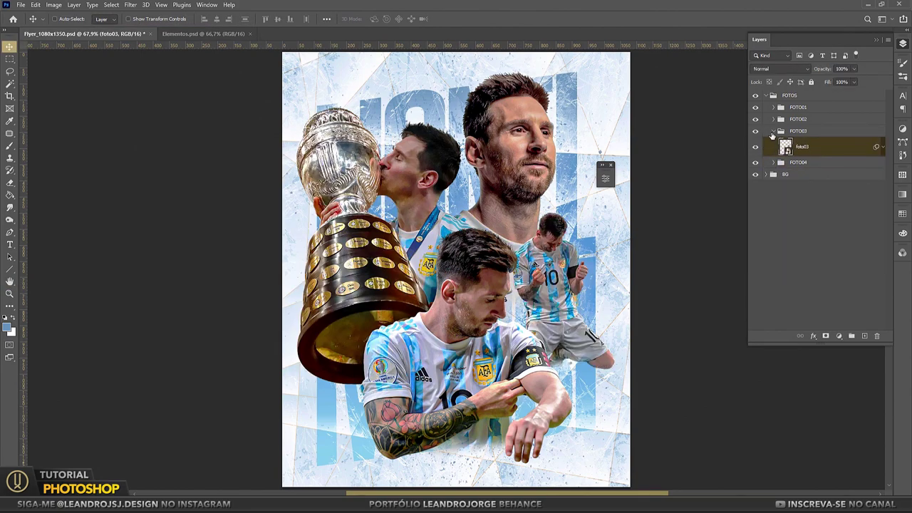
# Add an Outer Glow effect to the foto03 layer.
pyautogui.rightClick(805, 150)
pyautogui.click(712, 79)
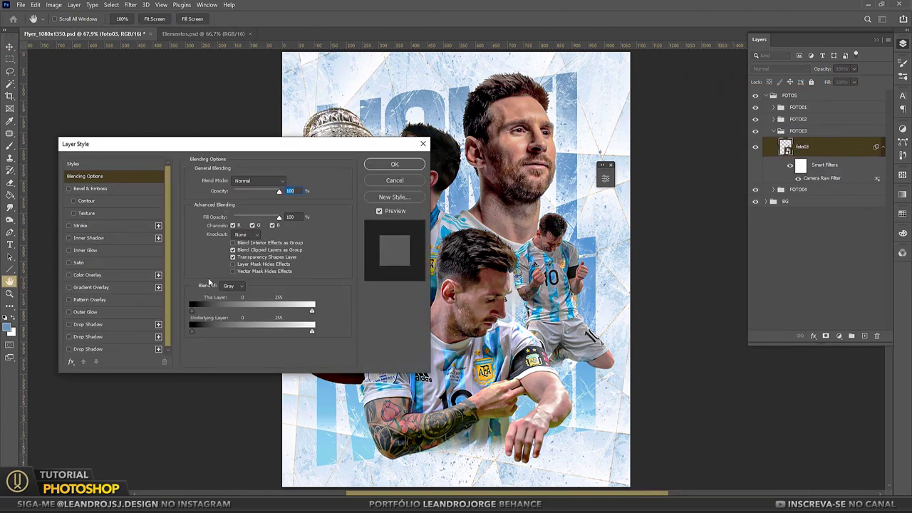
pyautogui.click(69, 313)
pyautogui.click(394, 164)
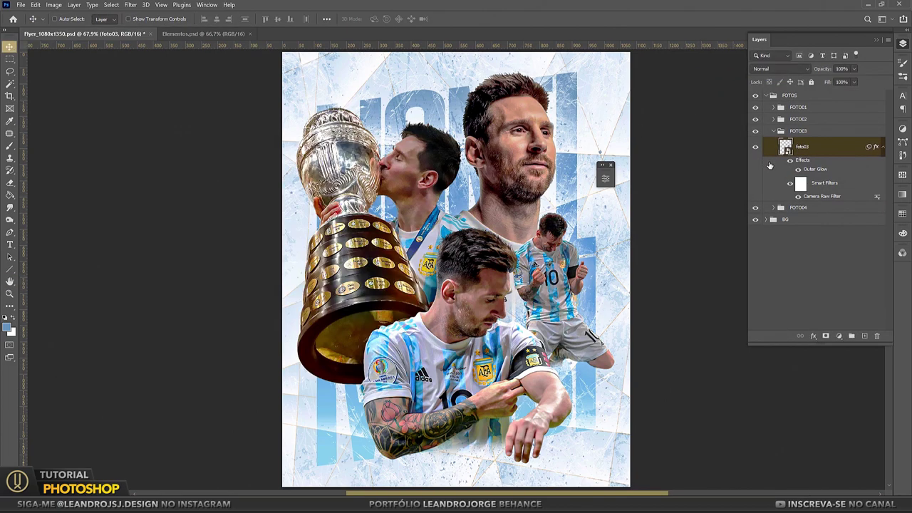
pyautogui.click(774, 131)
pyautogui.click(774, 119)
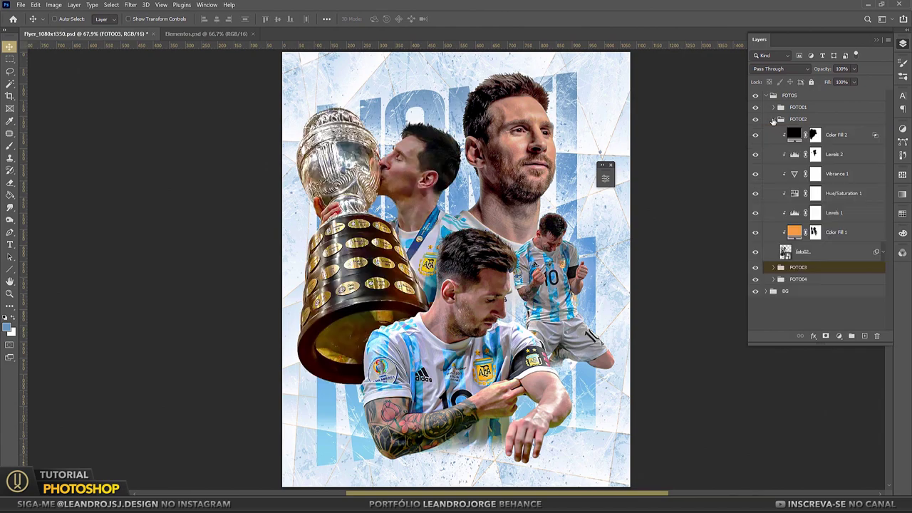
# Add Outer Glow and Inner Glow effects to the foto02 layer.
pyautogui.rightClick(820, 254)
pyautogui.click(712, 78)
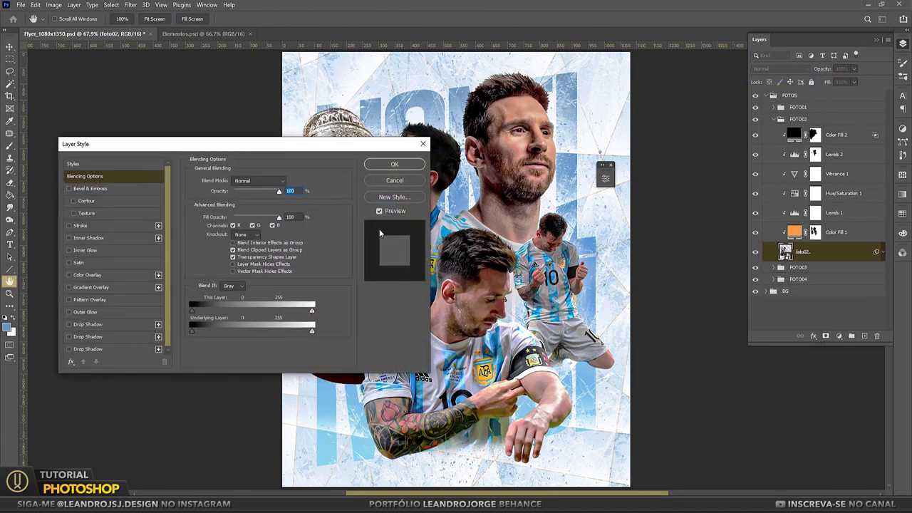
pyautogui.moveTo(247, 150); pyautogui.dragTo(655, 190)
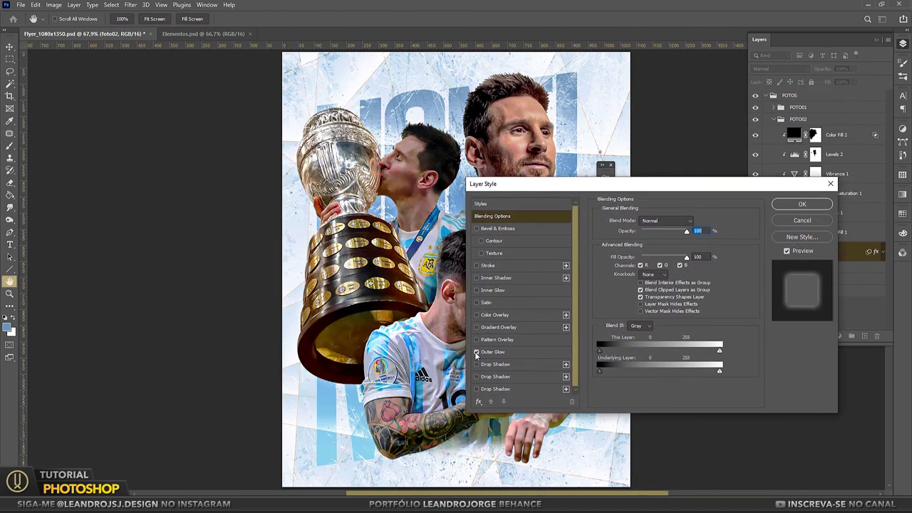
pyautogui.click(531, 355)
pyautogui.click(477, 290)
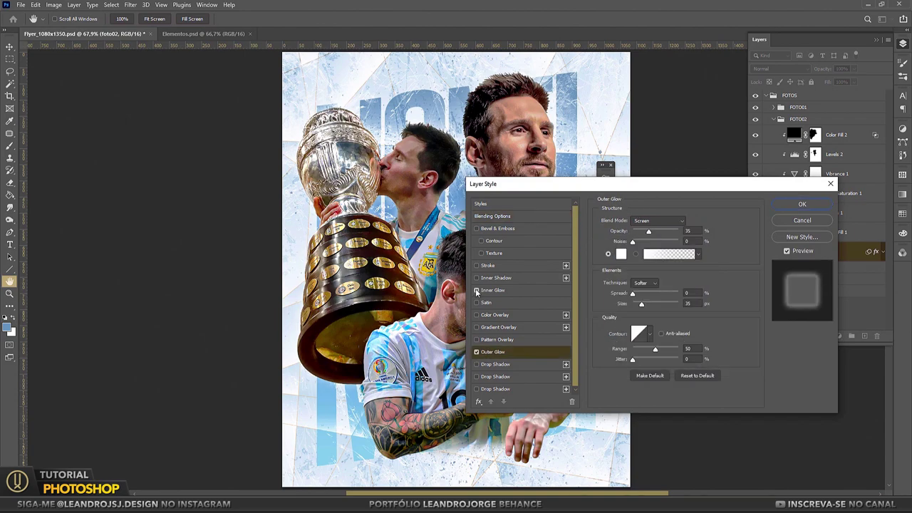
pyautogui.click(501, 293)
pyautogui.click(802, 204)
pyautogui.click(773, 119)
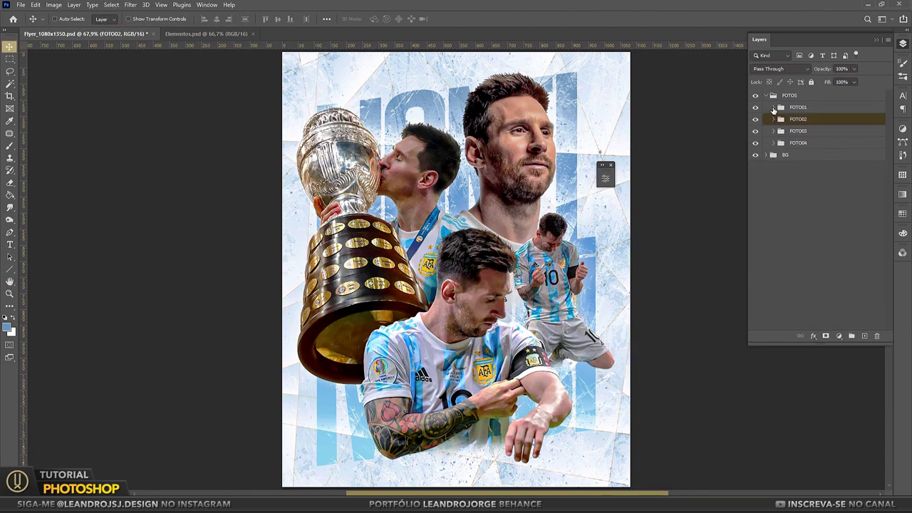
pyautogui.click(773, 106)
# Add Outer Glow and Inner Glow effects to foto01, then select the FOTOS group.
pyautogui.rightClick(856, 127)
pyautogui.click(721, 76)
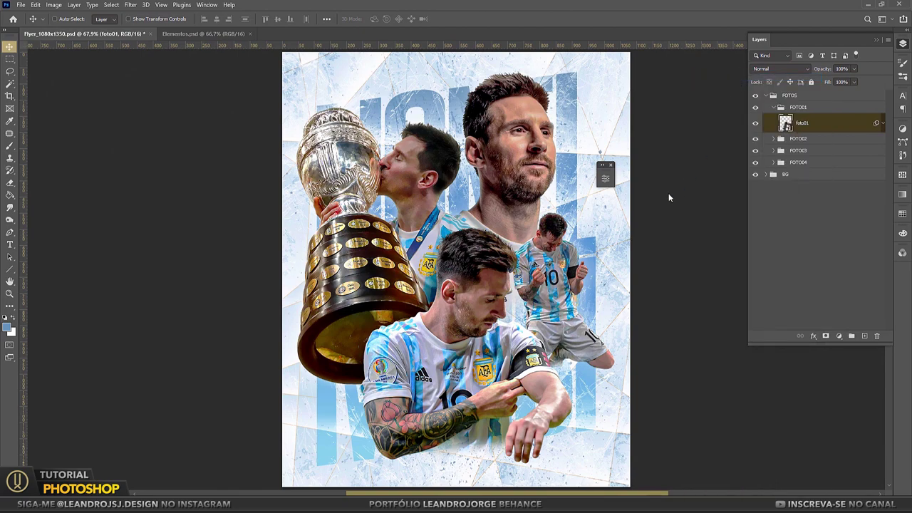
pyautogui.moveTo(677, 179); pyautogui.dragTo(244, 114)
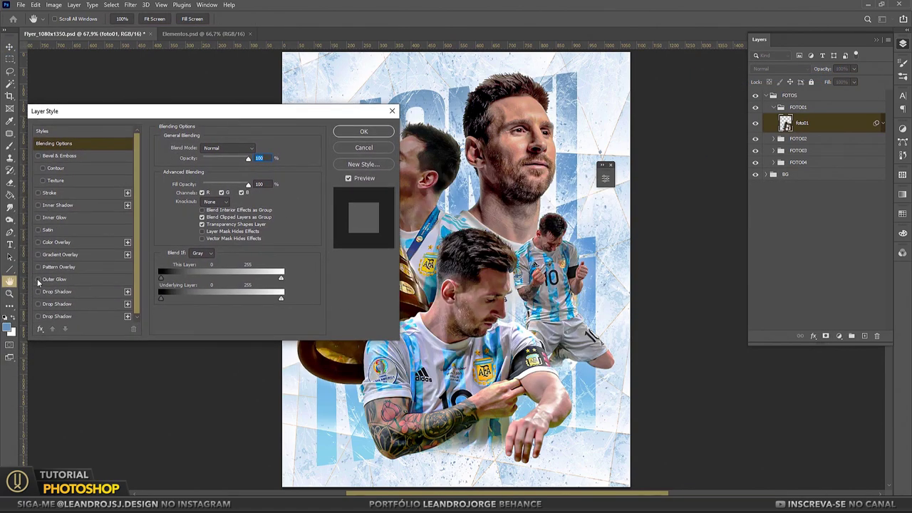
pyautogui.click(38, 280)
pyautogui.click(39, 218)
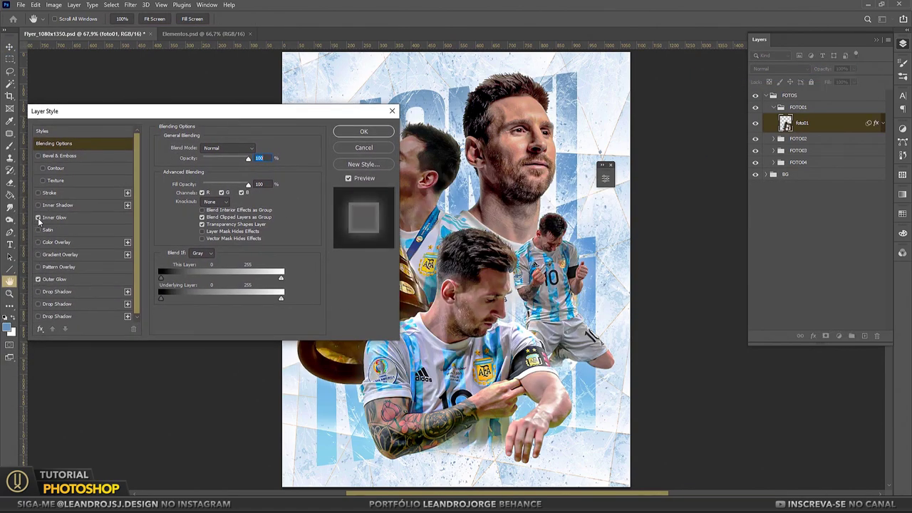
pyautogui.click(75, 219)
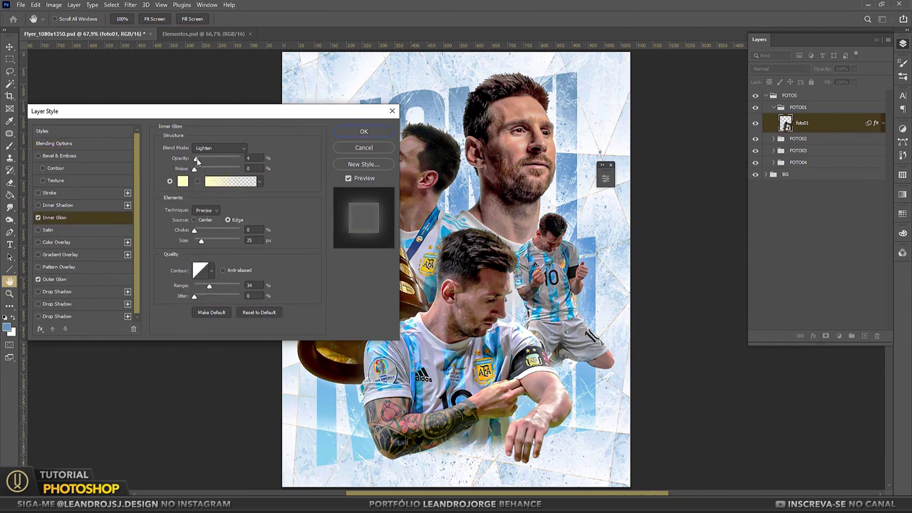
pyautogui.click(363, 131)
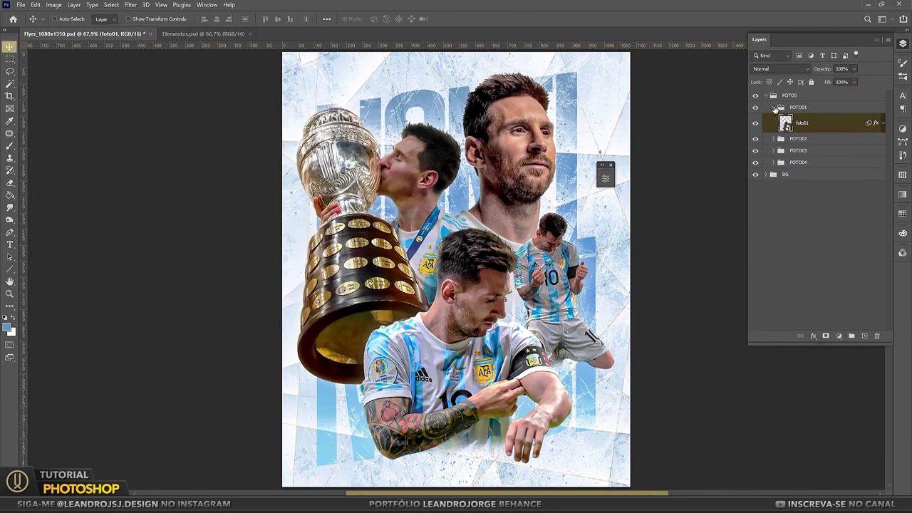
pyautogui.click(775, 107)
pyautogui.click(791, 95)
# Copy the ELEMENTOS group from Elementos.psd into the flyer, placed above FOTOS.
pyautogui.click(204, 34)
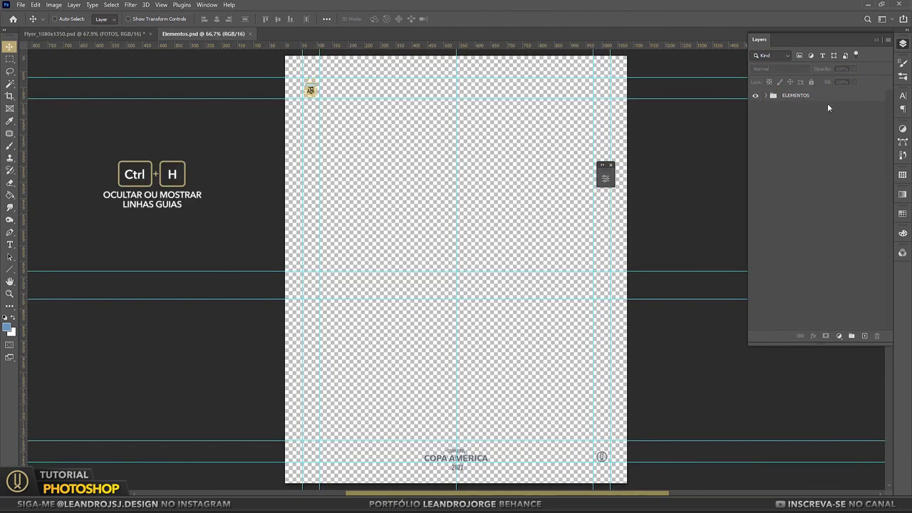
pyautogui.click(798, 97)
pyautogui.hotkey('ctrl', 'h')
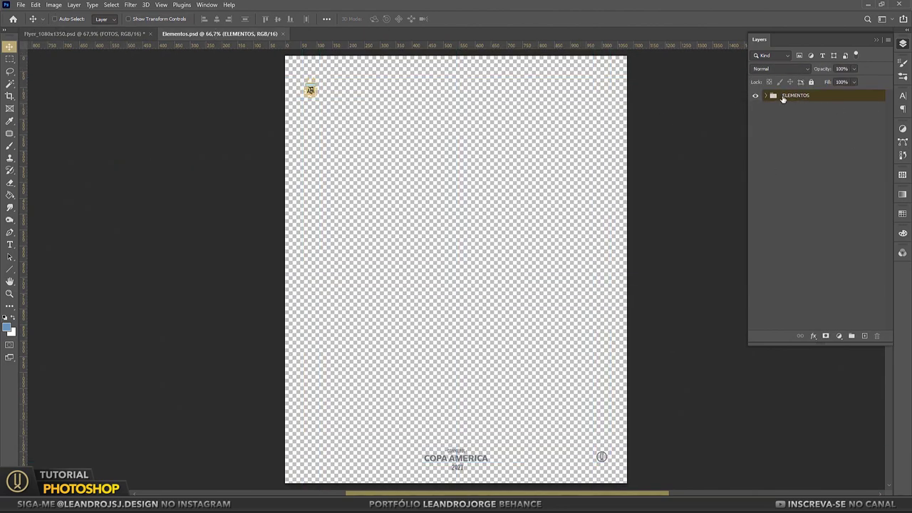
pyautogui.moveTo(783, 97); pyautogui.dragTo(427, 171)
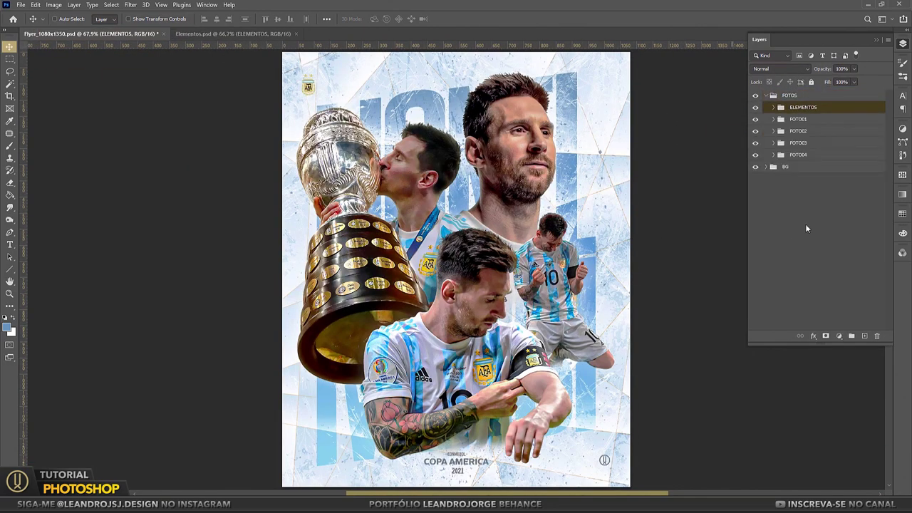
pyautogui.moveTo(799, 108); pyautogui.dragTo(780, 101)
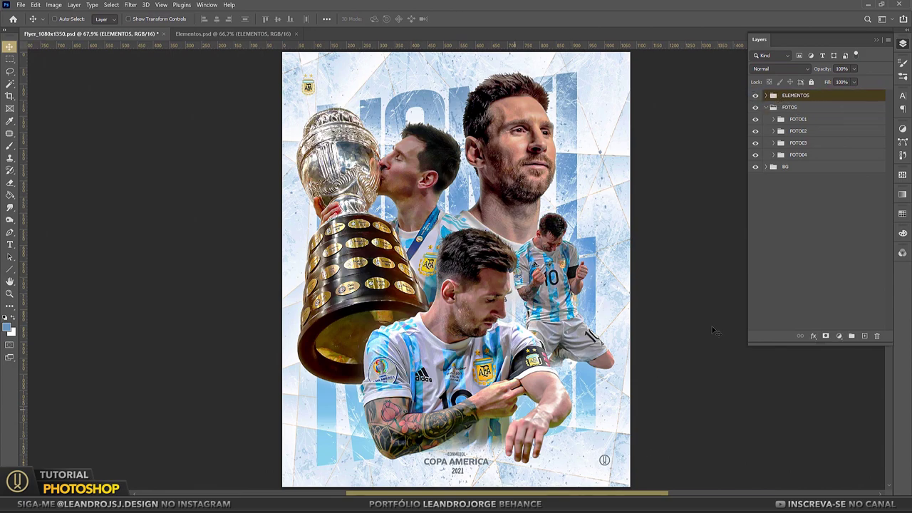
# Close Elementos.psd and add an empty Layer 1 on top of the flyer.
pyautogui.hotkey('ctrl', 'h')
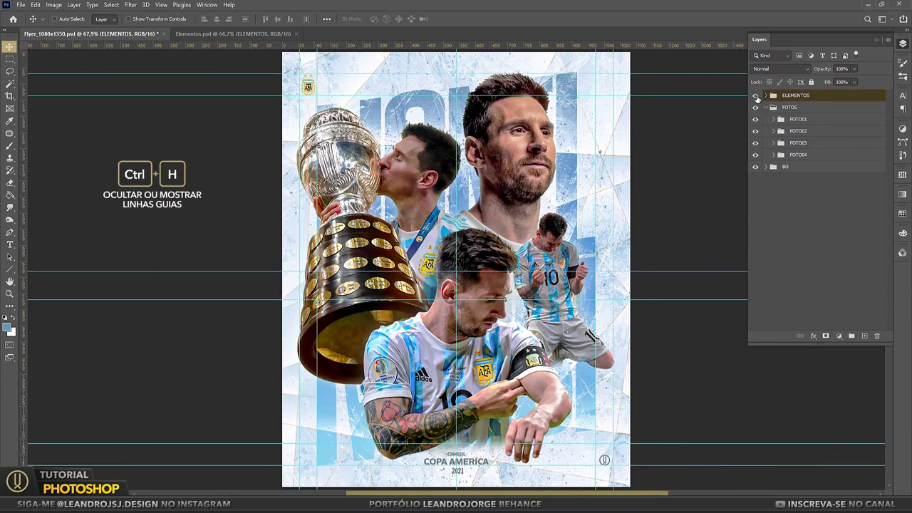
pyautogui.click(756, 95)
pyautogui.click(756, 96)
pyautogui.hotkey('ctrl', 'h')
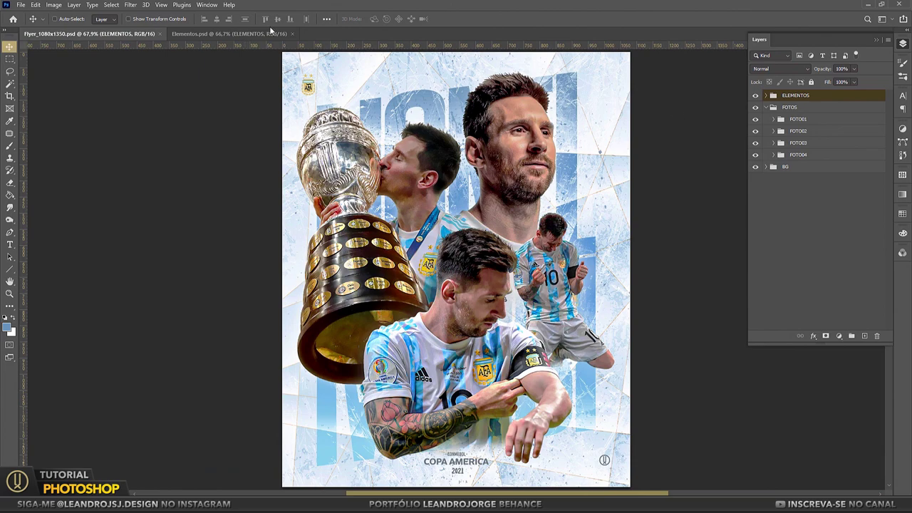
pyautogui.click(292, 34)
pyautogui.click(865, 336)
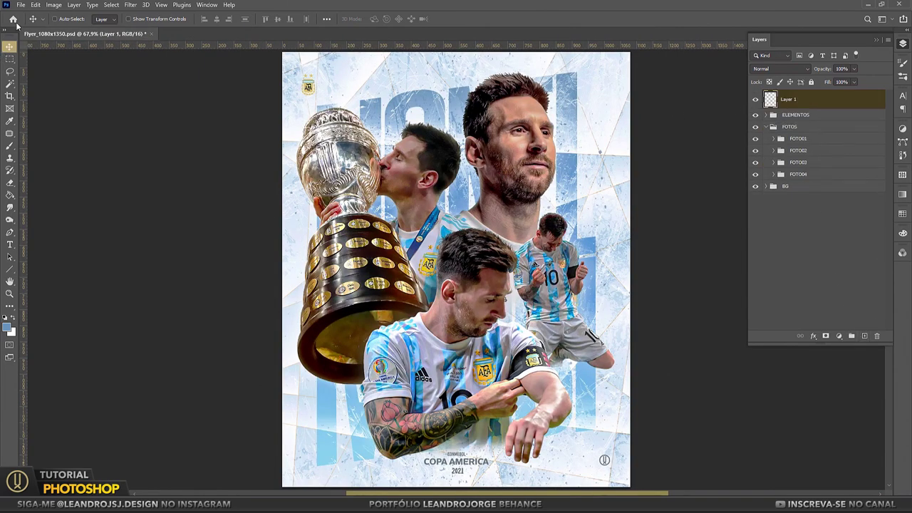
# Fill a new layer with 50% Gray and name it 'FILM NOISE'.
pyautogui.click(35, 5)
pyautogui.click(46, 154)
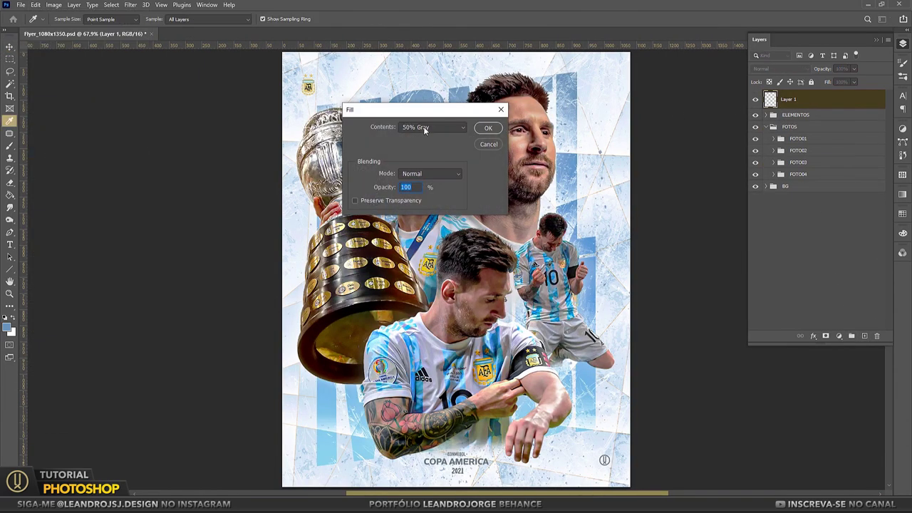
pyautogui.click(425, 128)
pyautogui.click(417, 211)
pyautogui.click(523, 203)
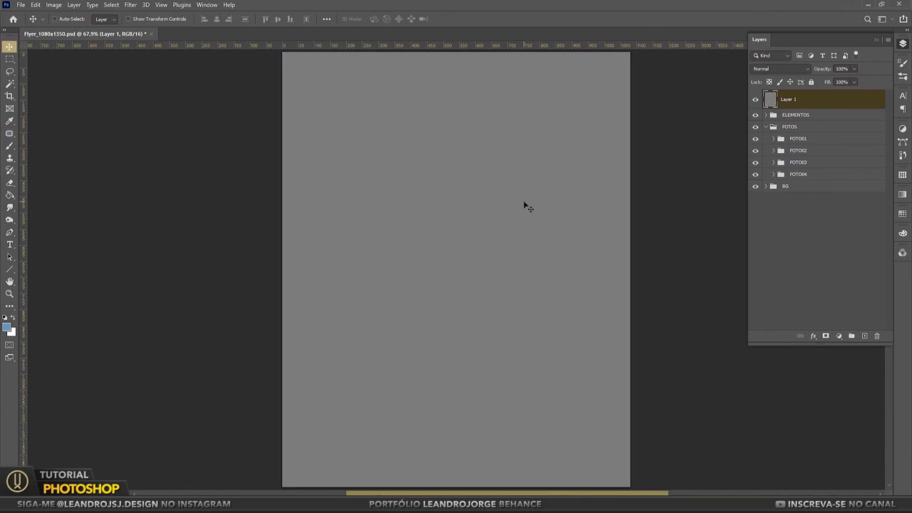
pyautogui.doubleClick(787, 99)
pyautogui.write('FILM NOISE')
pyautogui.press('Return')
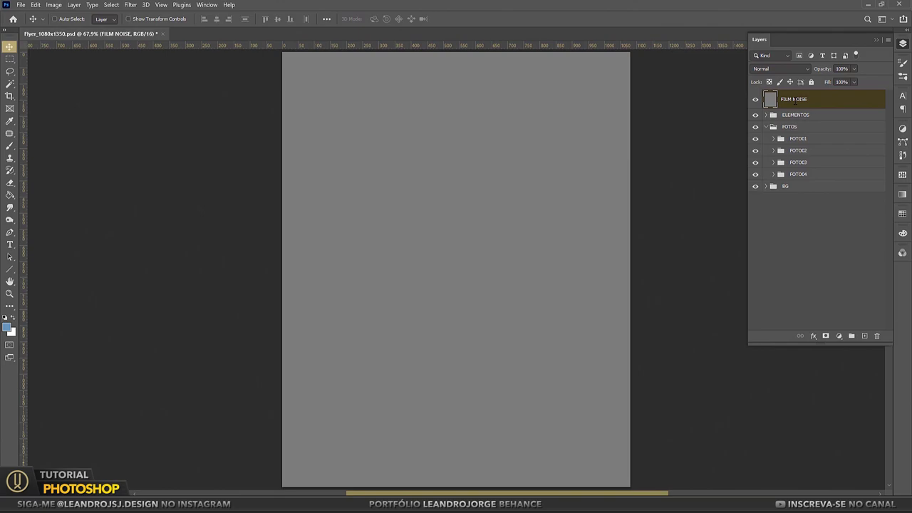
# Convert FILM NOISE to a smart object and apply monochromatic Add Noise.
pyautogui.rightClick(795, 100)
pyautogui.click(719, 227)
pyautogui.click(130, 4)
pyautogui.click(261, 151)
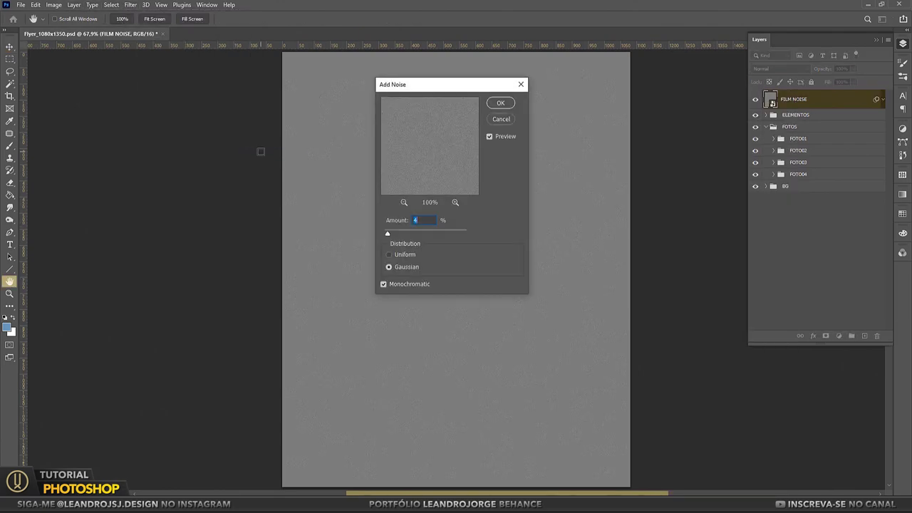
pyautogui.click(385, 283)
pyautogui.click(388, 254)
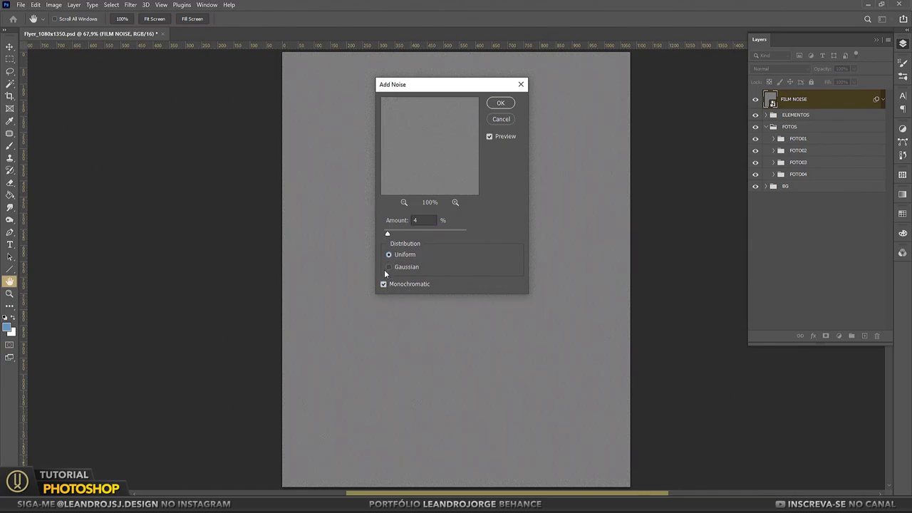
pyautogui.click(497, 105)
# Set FILM NOISE's blend mode to Hard Light and fit the whole poster in view.
pyautogui.click(775, 69)
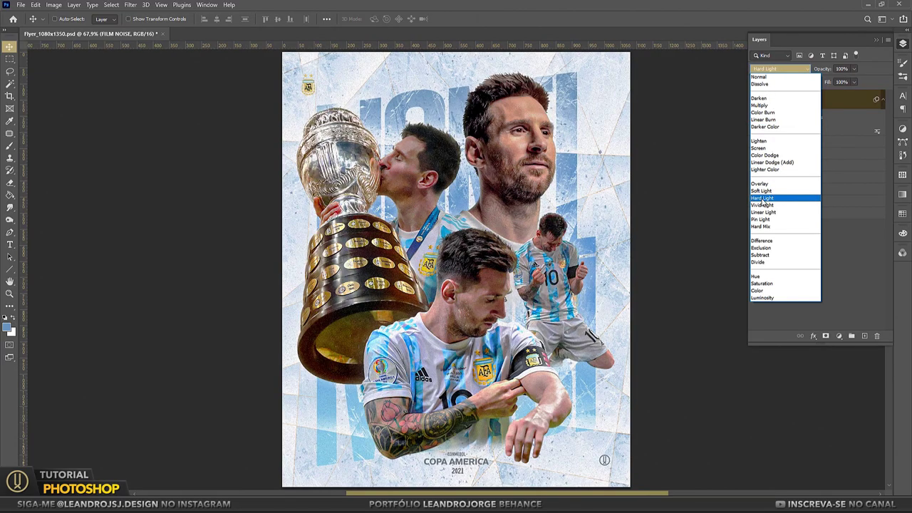
pyautogui.click(762, 198)
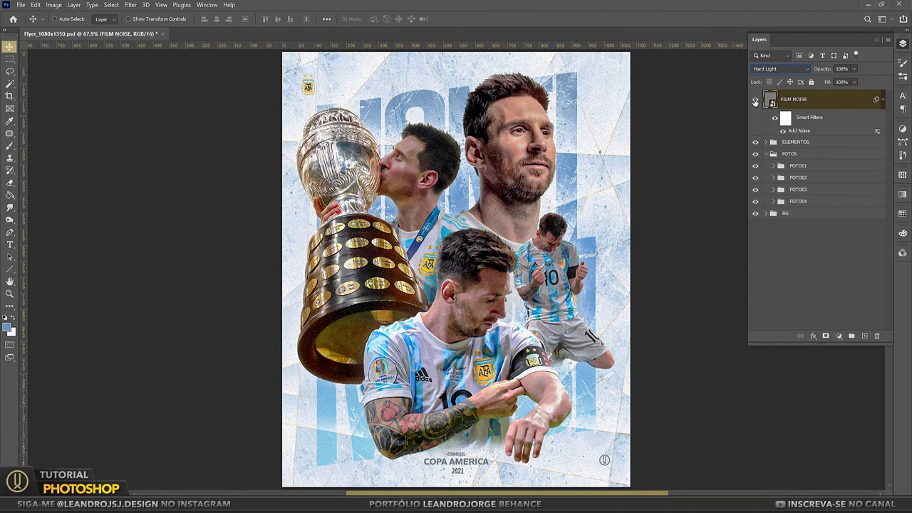
pyautogui.scroll(1, 564, 219)
pyautogui.scroll(1, 555, 251)
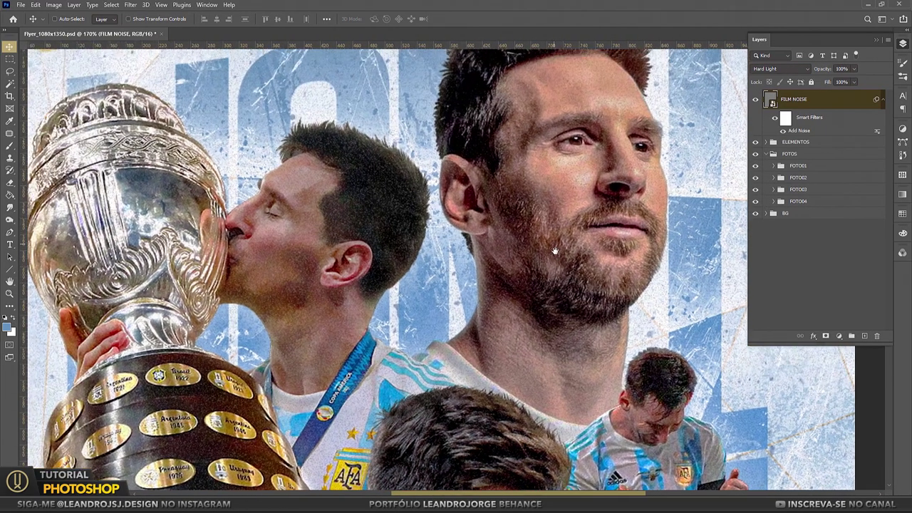
pyautogui.scroll(1, 555, 251)
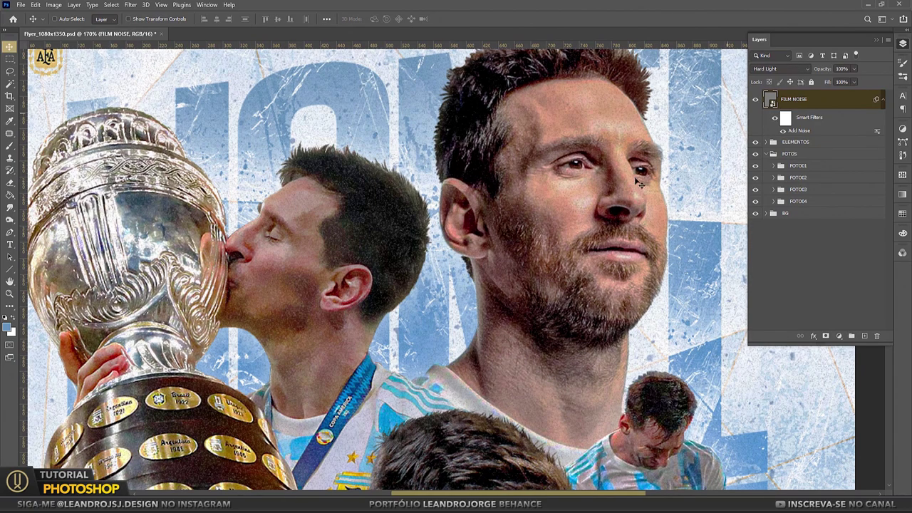
pyautogui.hotkey('ctrl', '0')
pyautogui.press('z')
pyautogui.rightClick(490, 227)
pyautogui.click(513, 234)
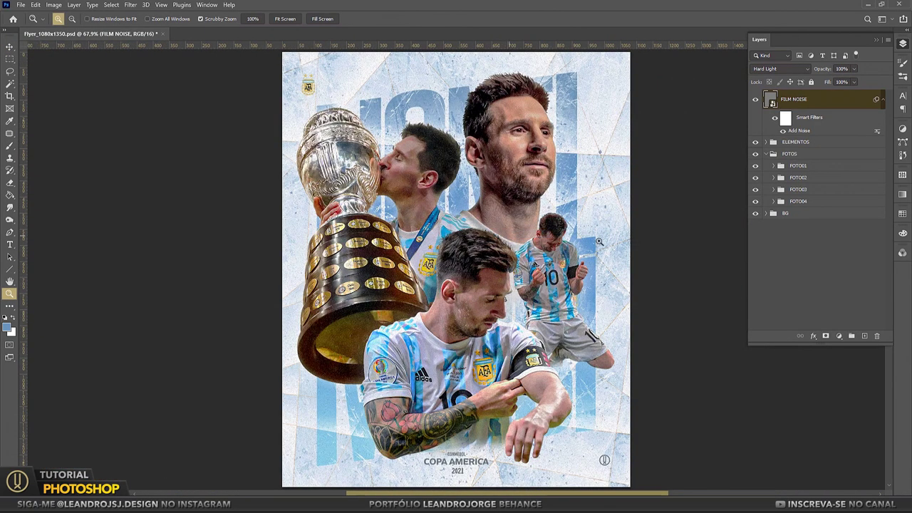
# Lower FILM NOISE opacity to 80%, compare it on/off, and add a Surface Blur.
pyautogui.click(885, 102)
pyautogui.click(845, 68)
pyautogui.write('80')
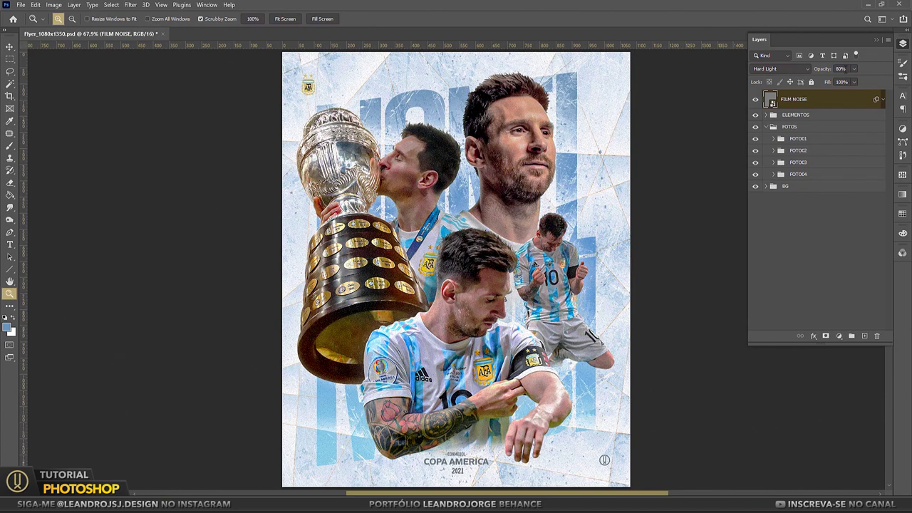
pyautogui.click(756, 100)
pyautogui.click(757, 101)
pyautogui.click(178, 5)
pyautogui.moveTo(139, 198)
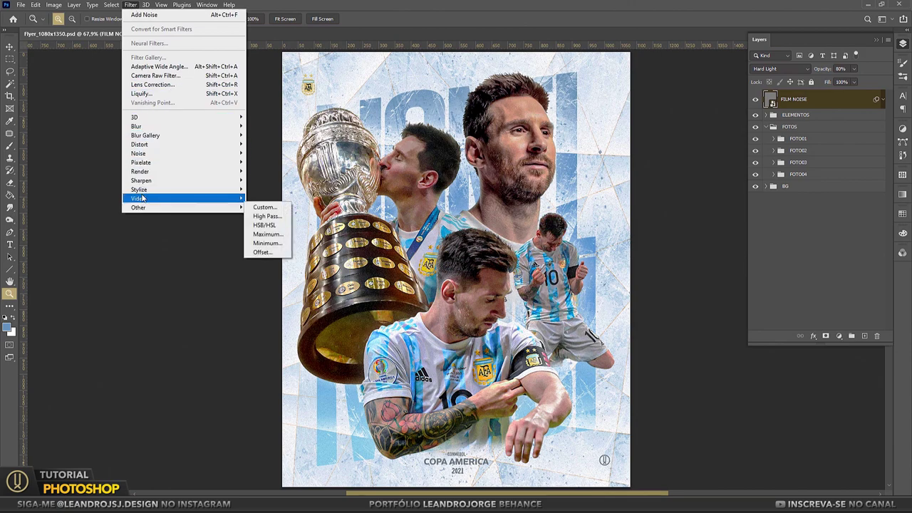
pyautogui.click(263, 220)
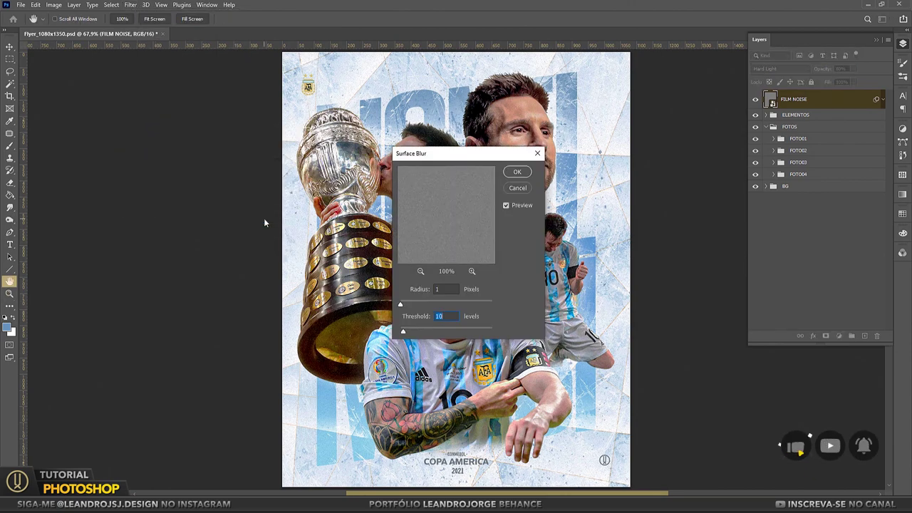
pyautogui.click(517, 174)
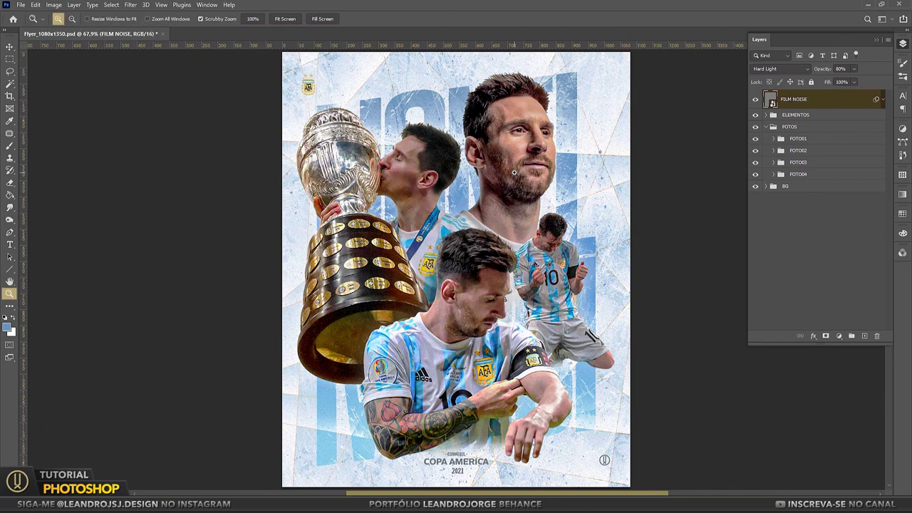
# Merge all visible layers into a new layer named art_FINAL.
pyautogui.press('v')
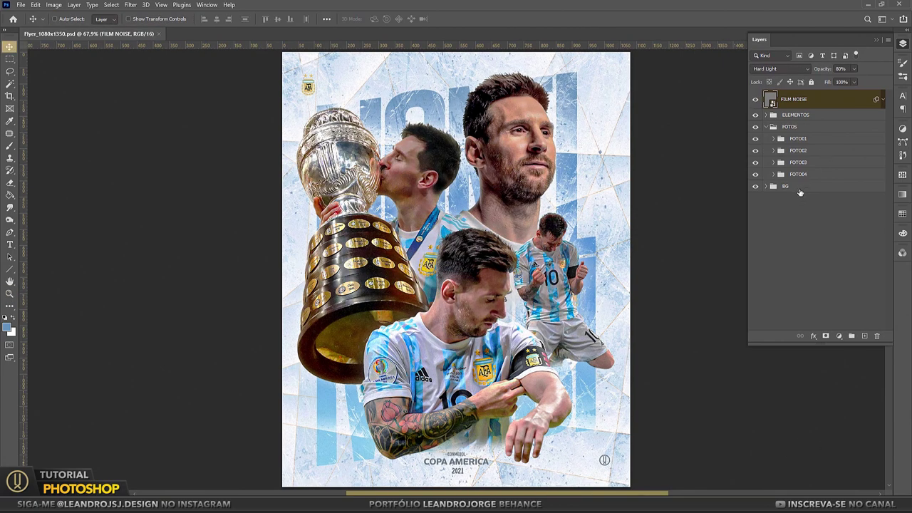
pyautogui.keyDown('shift'); pyautogui.click(797, 188); pyautogui.keyUp('shift')
pyautogui.hotkey('ctrl', 'alt', 'shift', 'e')
pyautogui.doubleClick(801, 105)
pyautogui.write('art_FINAL')
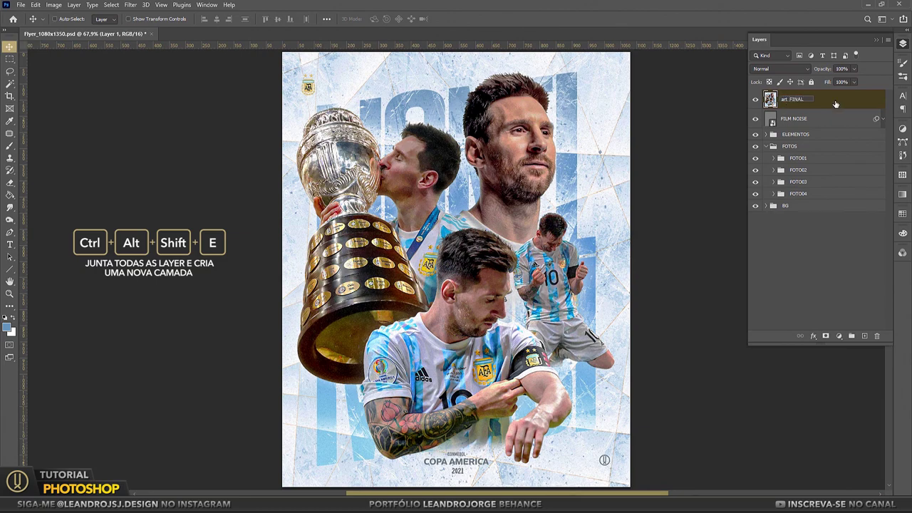
pyautogui.press('Return')
# Convert art_FINAL to a smart object and open the Camera Raw Filter on it.
pyautogui.rightClick(835, 104)
pyautogui.click(734, 226)
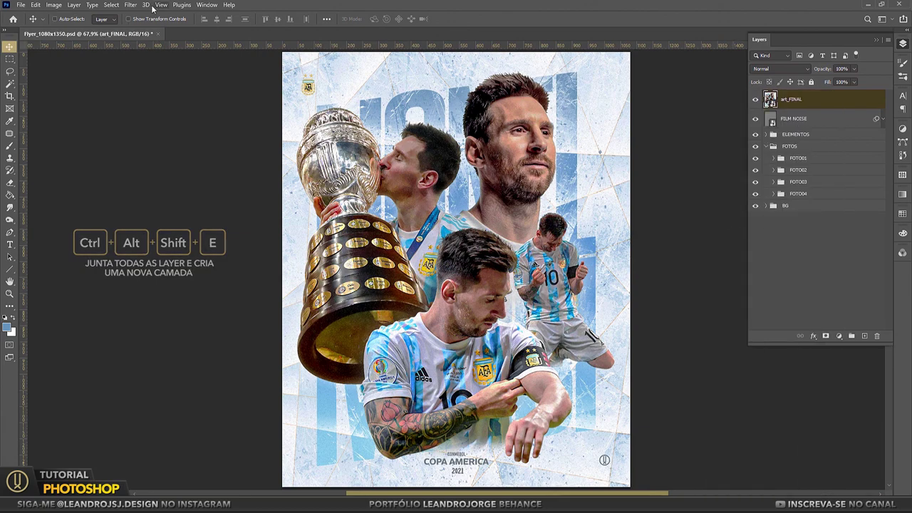
pyautogui.click(130, 5)
pyautogui.click(150, 73)
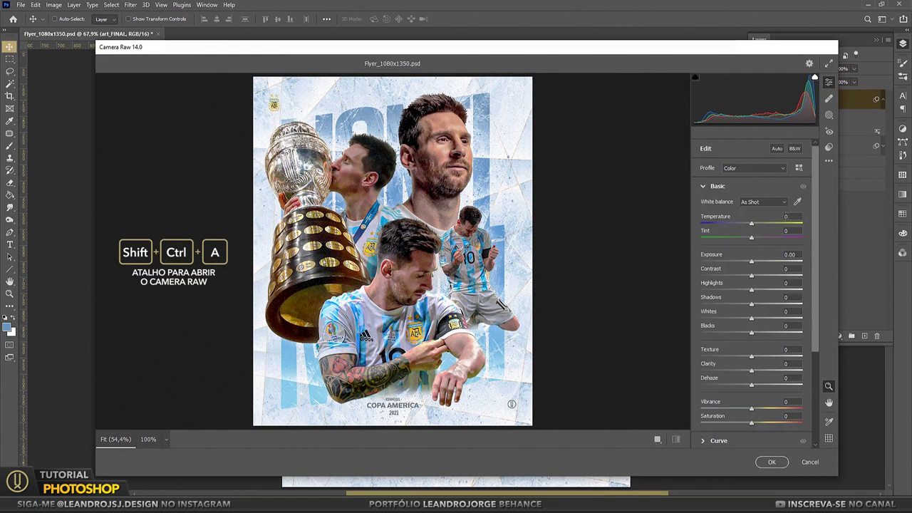
# Set Camera Raw Temperature to +5 and Tint to 10.
pyautogui.click(788, 216)
pyautogui.write('+5')
pyautogui.write('10')
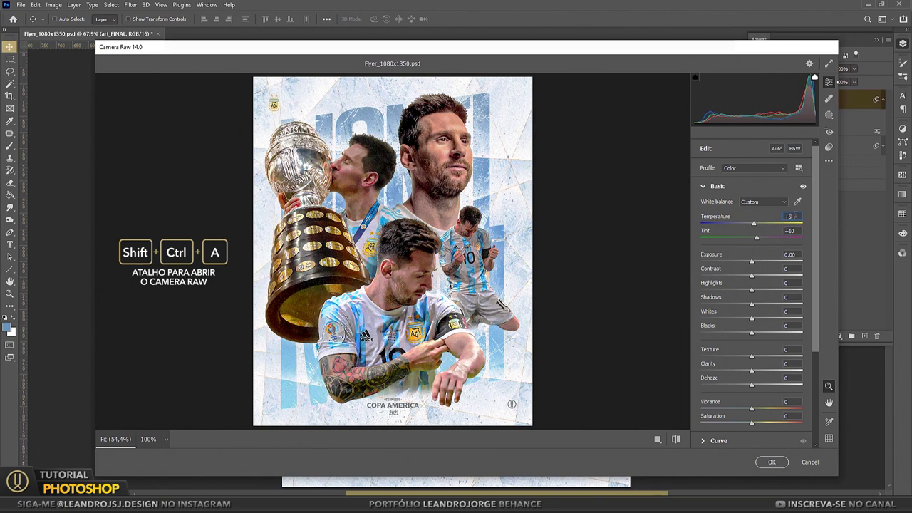
pyautogui.moveTo(757, 238); pyautogui.dragTo(762, 238)
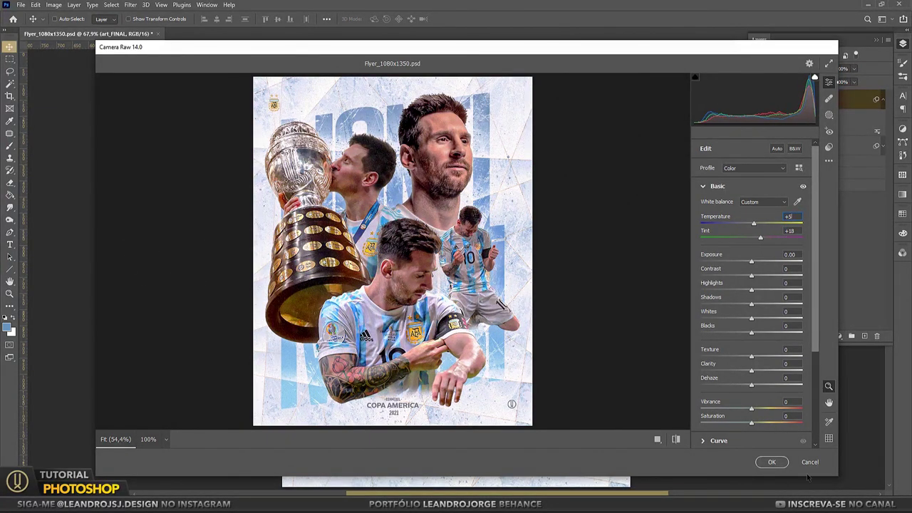
pyautogui.press('Tab')
pyautogui.write('10')
# Set Exposure -0.25, lift shadows and whites, deepen blacks, and raise Texture to +11.
pyautogui.moveTo(752, 265); pyautogui.dragTo(746, 291)
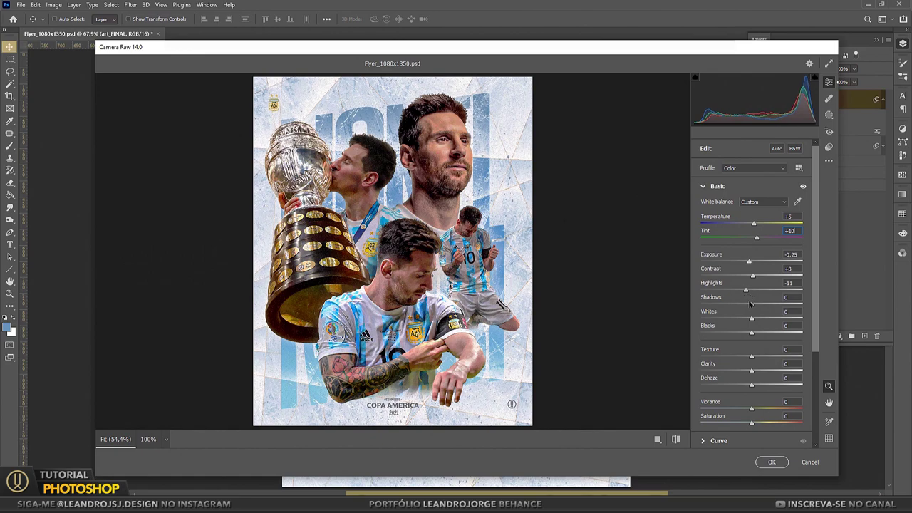
pyautogui.moveTo(752, 306); pyautogui.dragTo(756, 306)
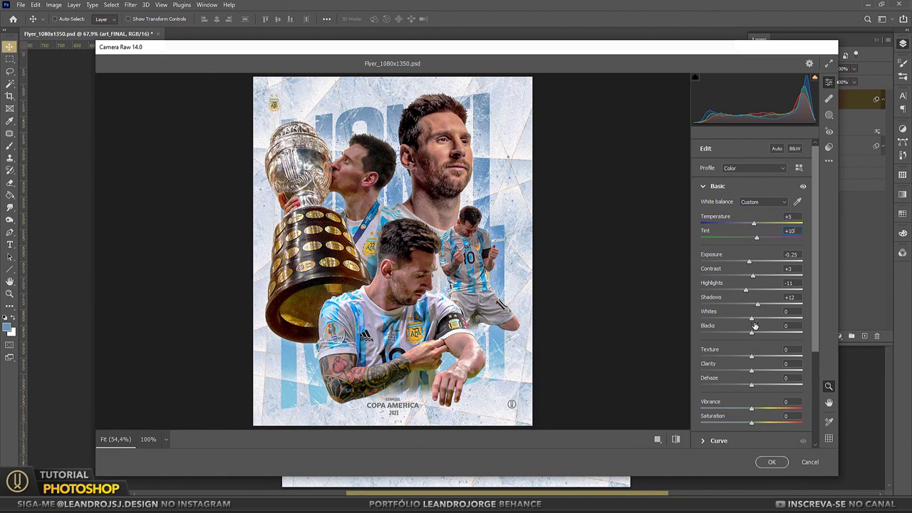
pyautogui.moveTo(755, 322); pyautogui.dragTo(759, 321)
pyautogui.moveTo(753, 333)
pyautogui.mouseDown()
pyautogui.moveTo(731, 331)
pyautogui.moveTo(747, 331)
pyautogui.mouseUp()
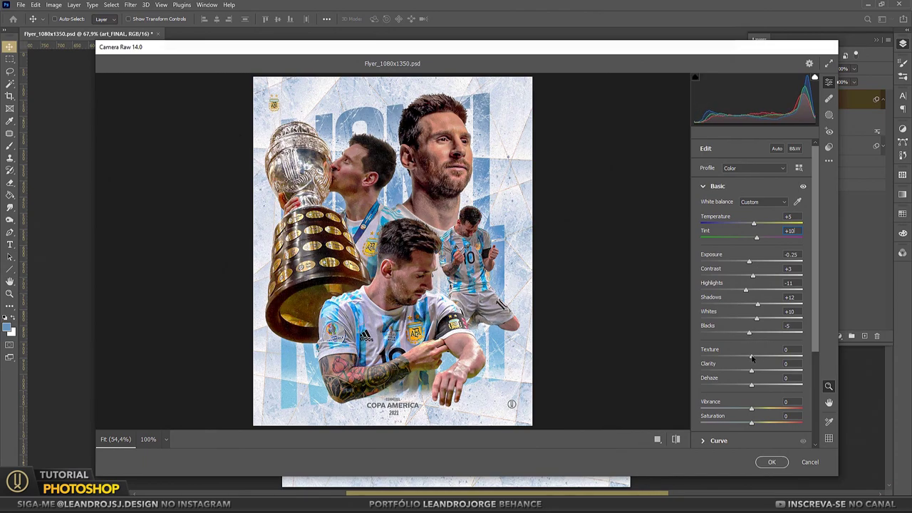
pyautogui.moveTo(754, 358); pyautogui.dragTo(758, 412)
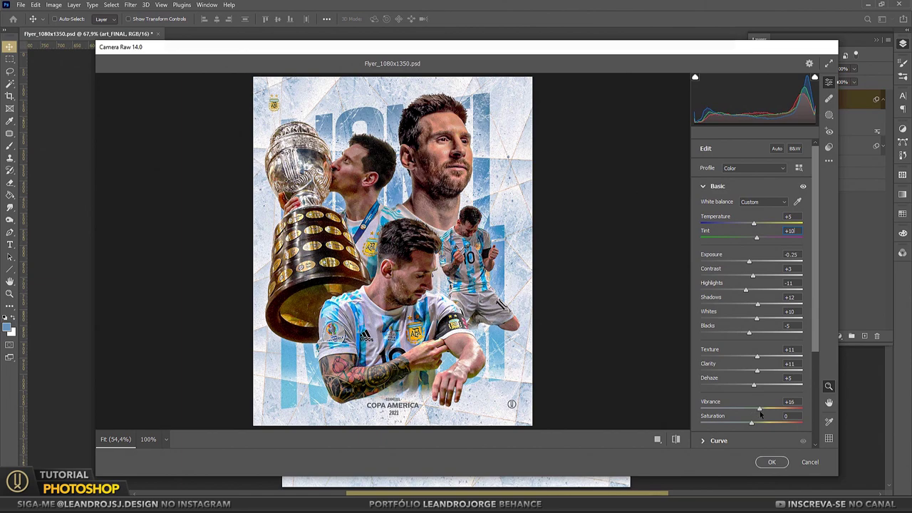
# Open the Curve panel on the blue channel.
pyautogui.scroll(-2, 815, 345)
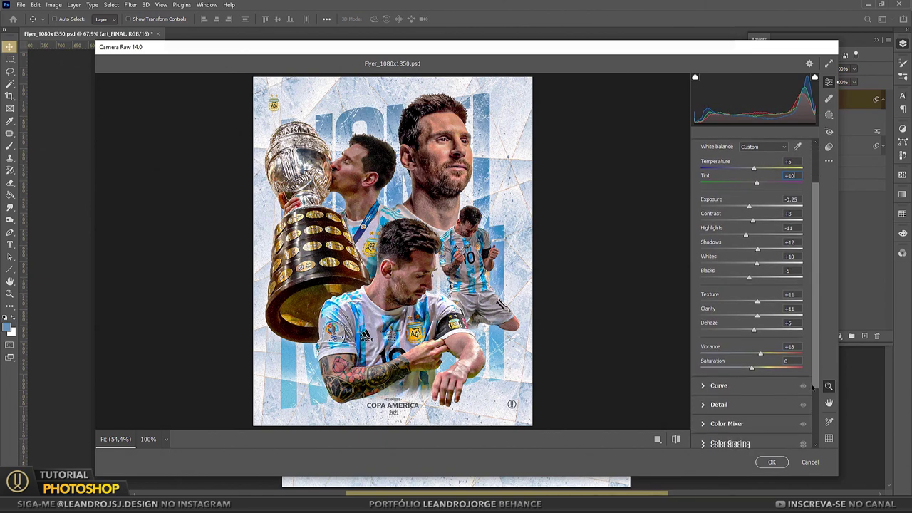
pyautogui.scroll(-2, 815, 345)
pyautogui.click(717, 332)
pyautogui.click(771, 220)
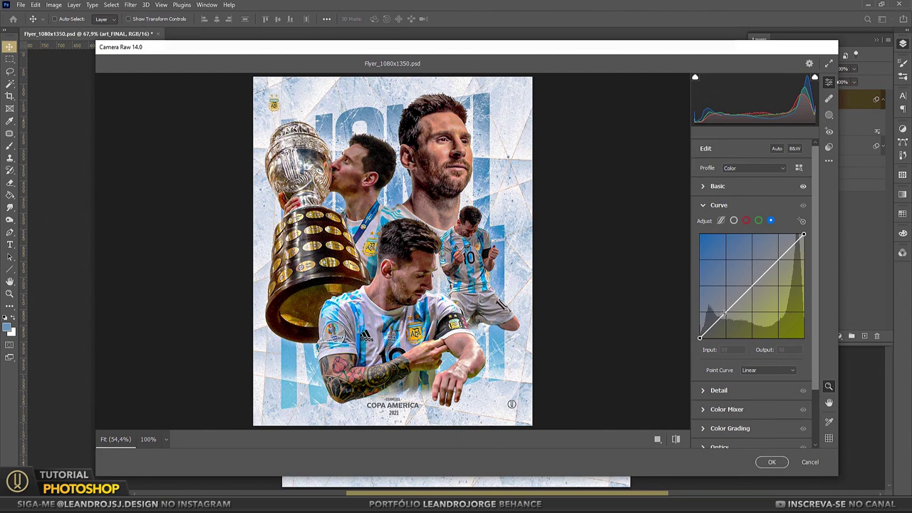
# Raise the blue curve in the darker tones and add an edge-darkening vignette.
pyautogui.moveTo(724, 313); pyautogui.dragTo(725, 308)
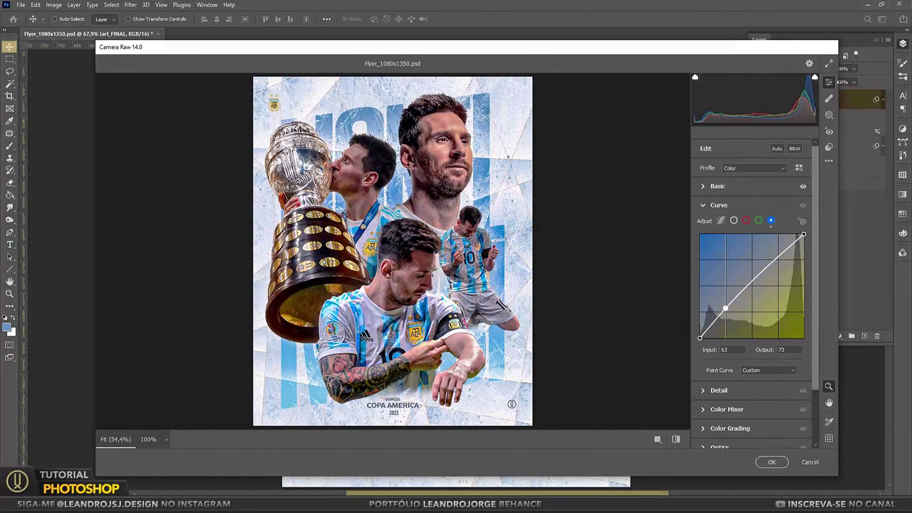
pyautogui.click(704, 205)
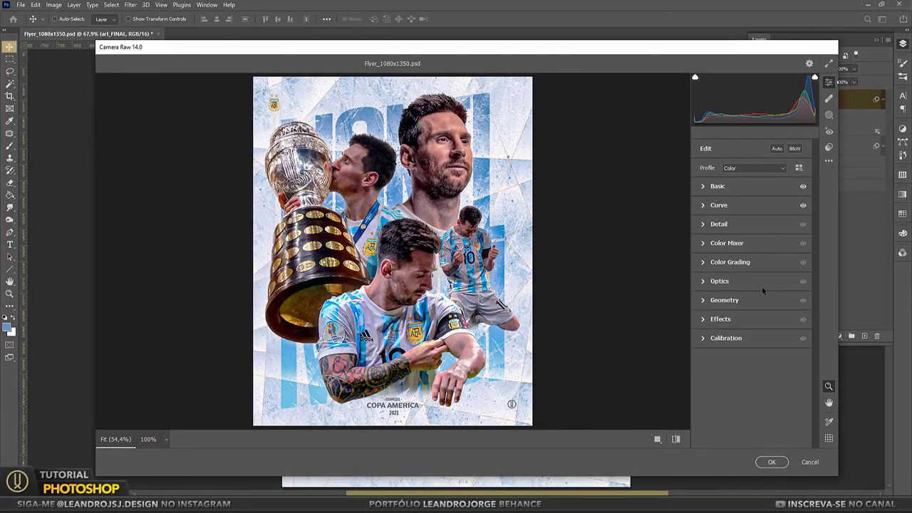
pyautogui.click(784, 319)
pyautogui.moveTo(751, 362); pyautogui.dragTo(740, 361)
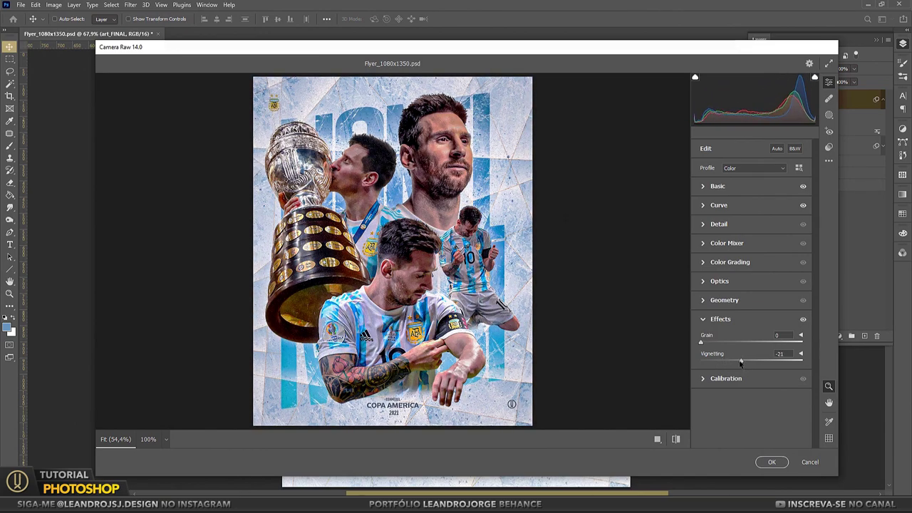
pyautogui.click(705, 320)
# Tint the highlights warm yellow in Color Grading and compare before/after.
pyautogui.click(706, 262)
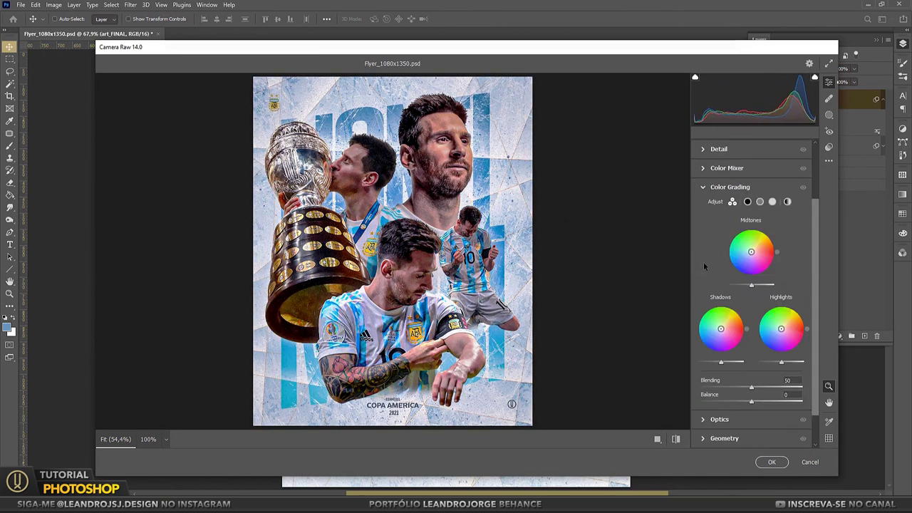
pyautogui.click(782, 327)
pyautogui.moveTo(782, 327); pyautogui.dragTo(783, 326)
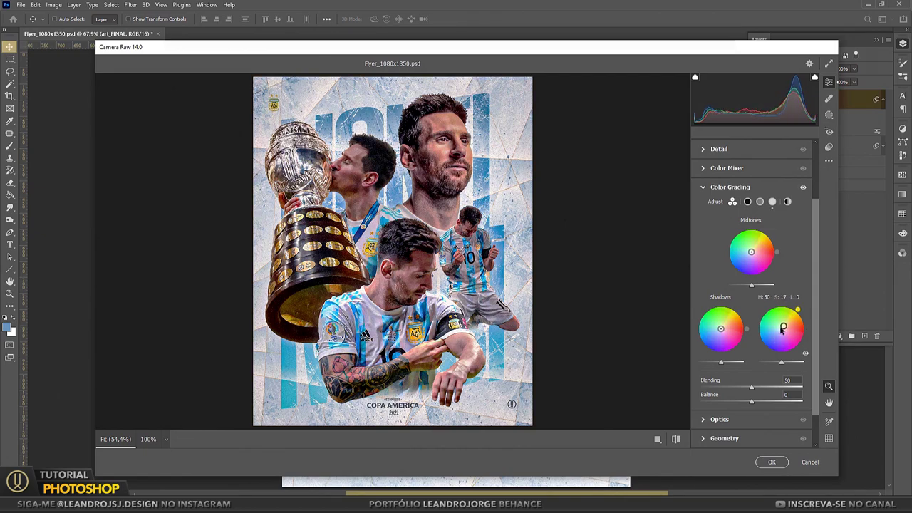
pyautogui.press('y')
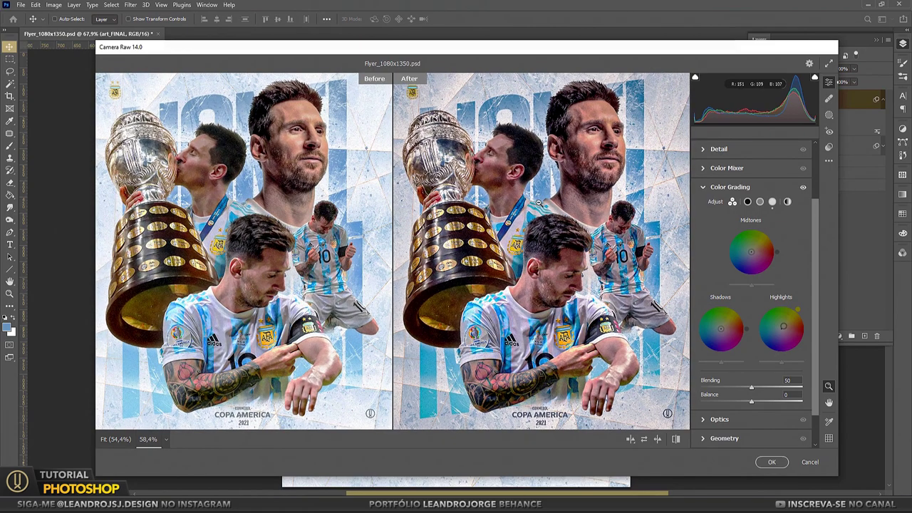
pyautogui.click(755, 186)
# Set Shadows to +27, Contrast -7, Exposure -0.15, and apply the Camera Raw grade.
pyautogui.click(704, 186)
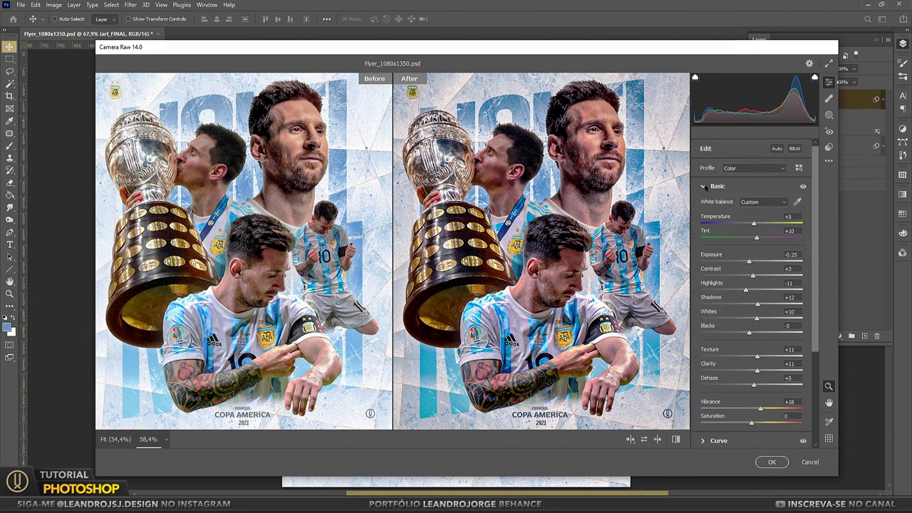
pyautogui.moveTo(758, 306); pyautogui.dragTo(768, 306)
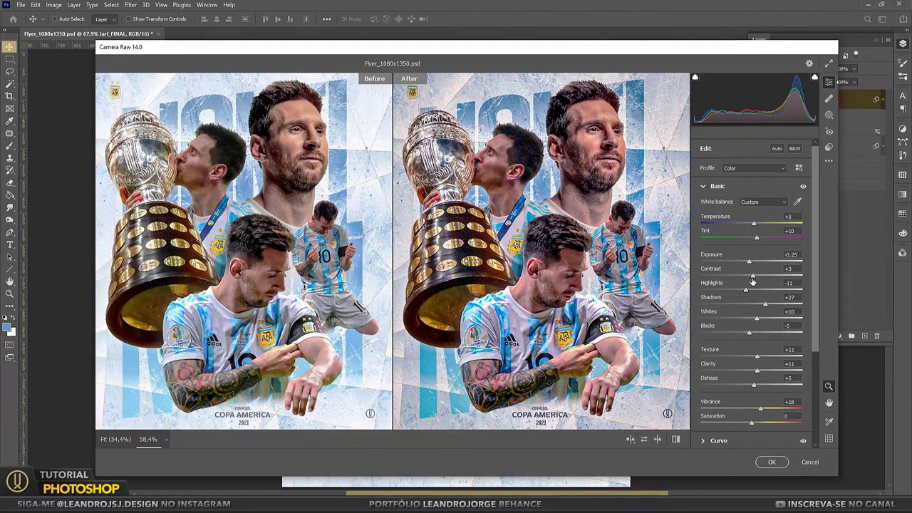
pyautogui.moveTo(753, 276); pyautogui.dragTo(750, 264)
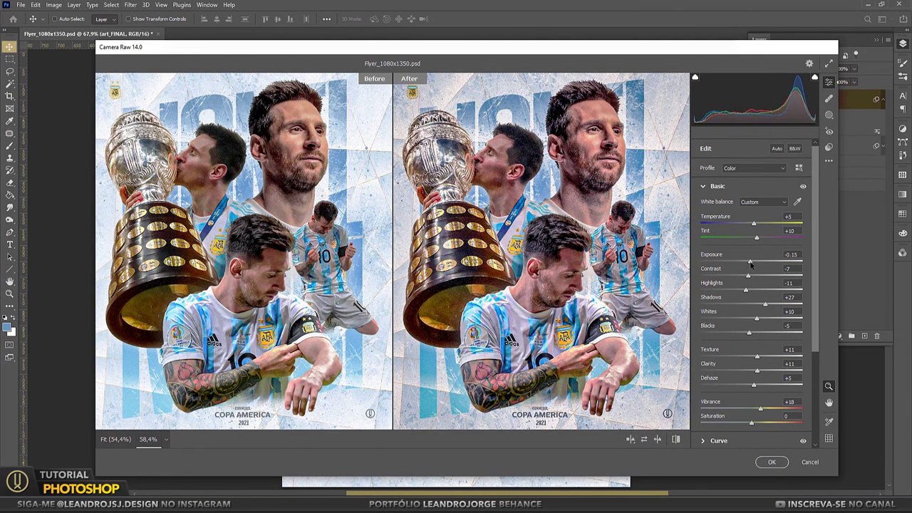
pyautogui.click(772, 462)
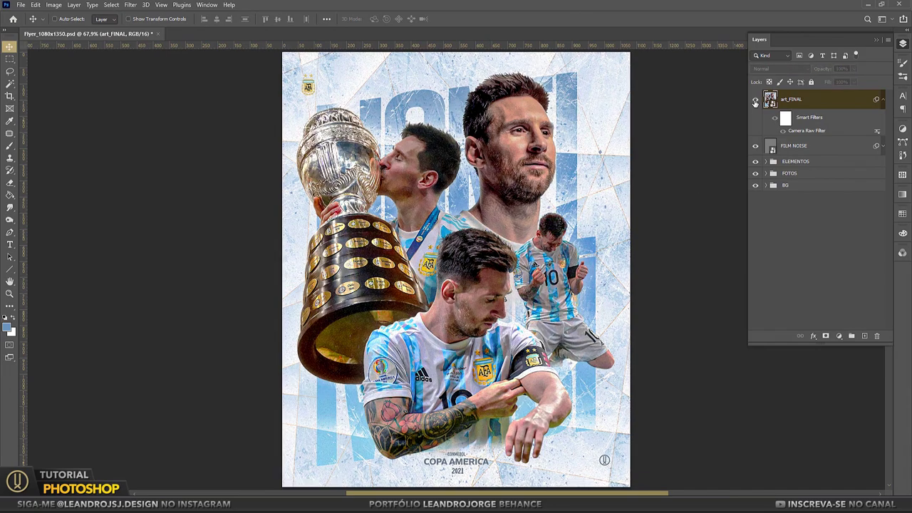
# Collapse the smart filters and colour-code art_FINAL, FILM NOISE, ELEMENTOS, FOTOS and BG red.
pyautogui.click(883, 99)
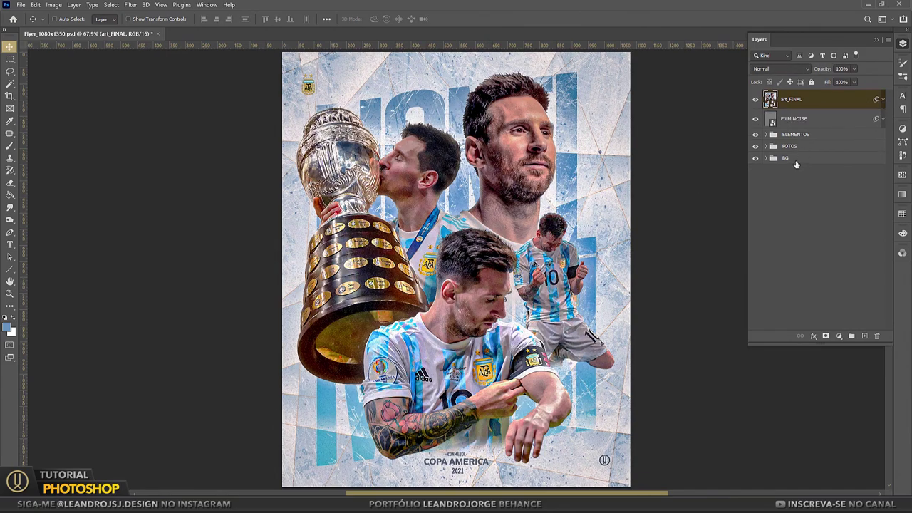
pyautogui.keyDown('shift'); pyautogui.click(796, 163); pyautogui.keyUp('shift')
pyautogui.rightClick(755, 100)
pyautogui.click(773, 135)
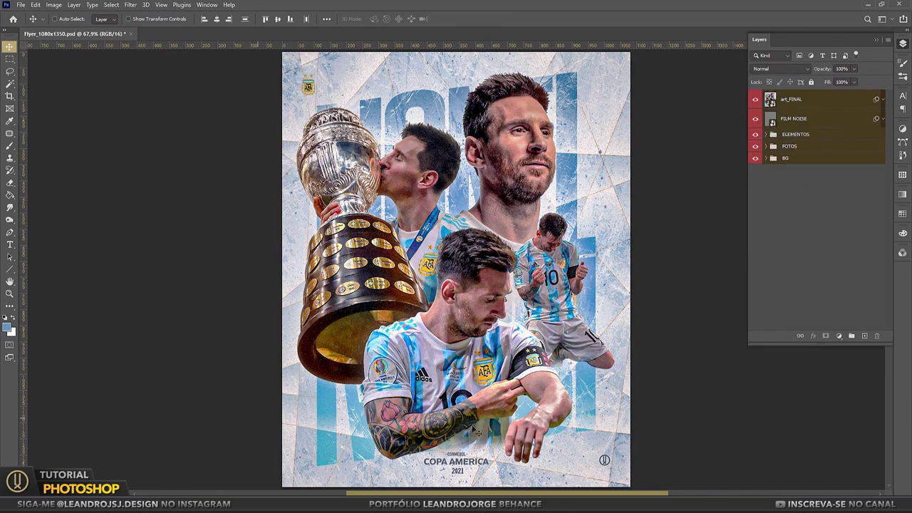